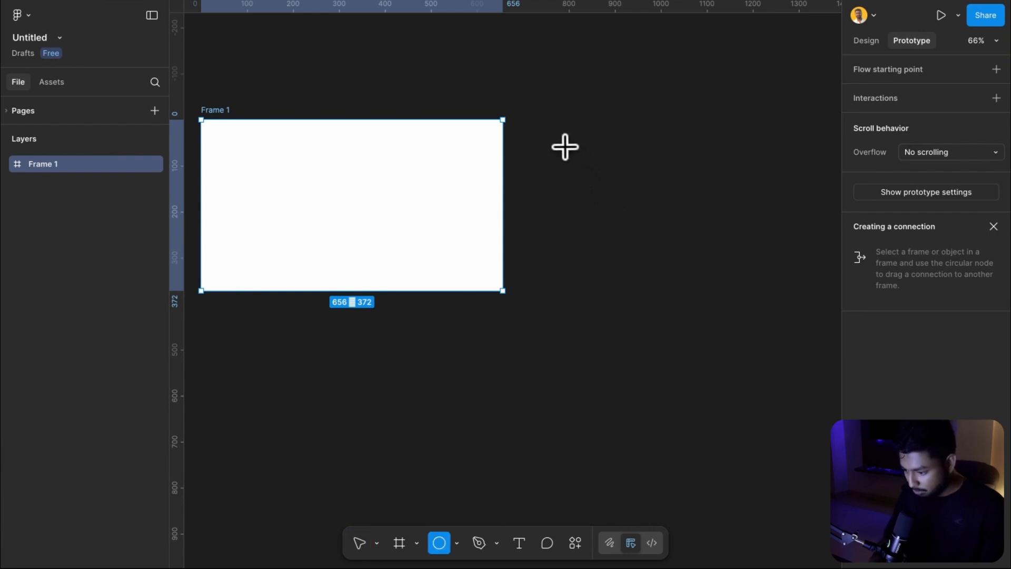
# Draw a circle about 238 × 238 to the right of Frame 1 and nudge it into place
pyautogui.moveTo(564, 146); pyautogui.dragTo(654, 237)
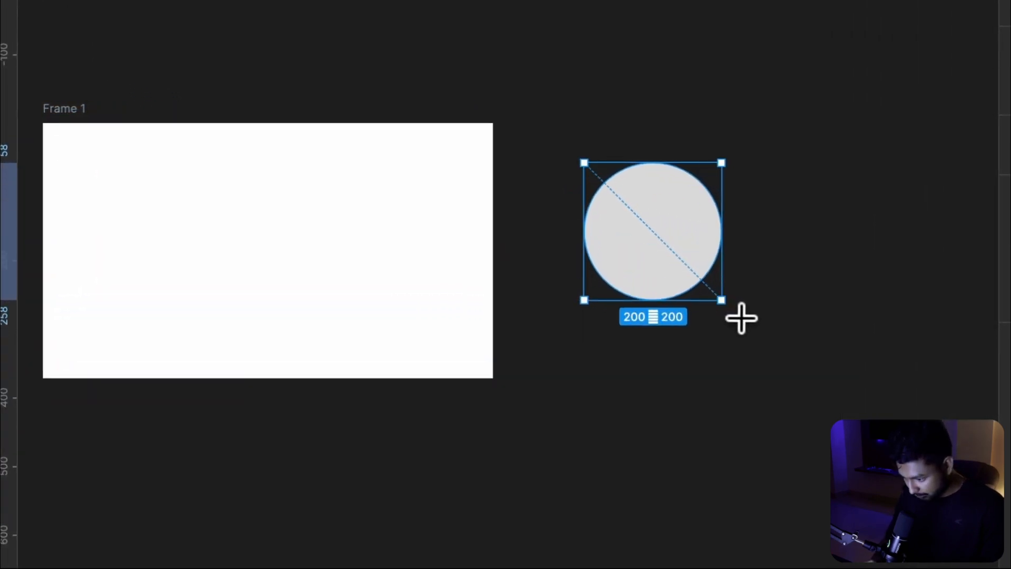
pyautogui.moveTo(741, 318); pyautogui.dragTo(744, 326)
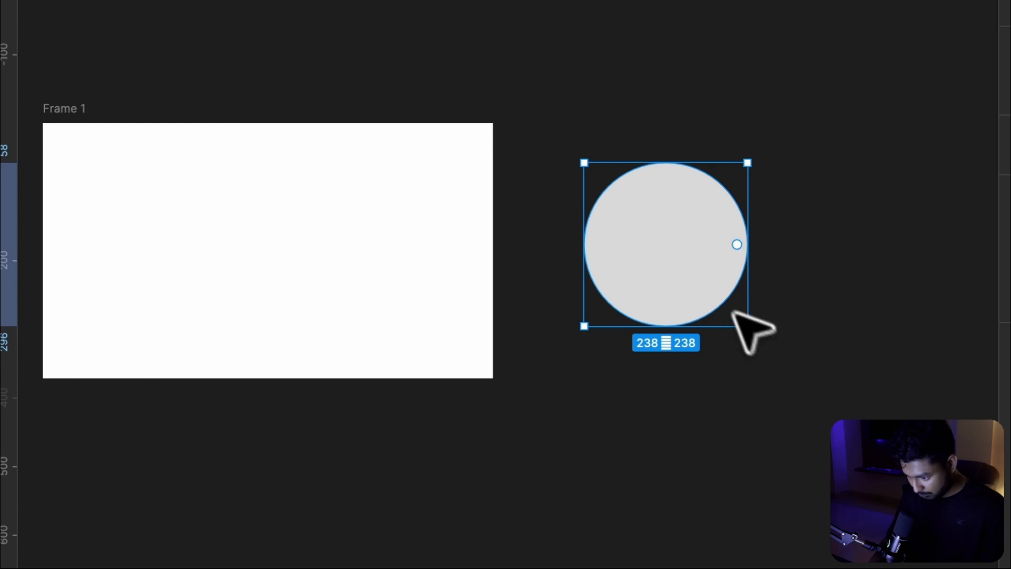
pyautogui.moveTo(651, 258); pyautogui.dragTo(650, 253)
# Select Frame 1 together with the circle and launch the Unsplash plugin from the plugins list
pyautogui.hscroll(-2, 650, 256)
pyautogui.scroll(-3, 649, 257)
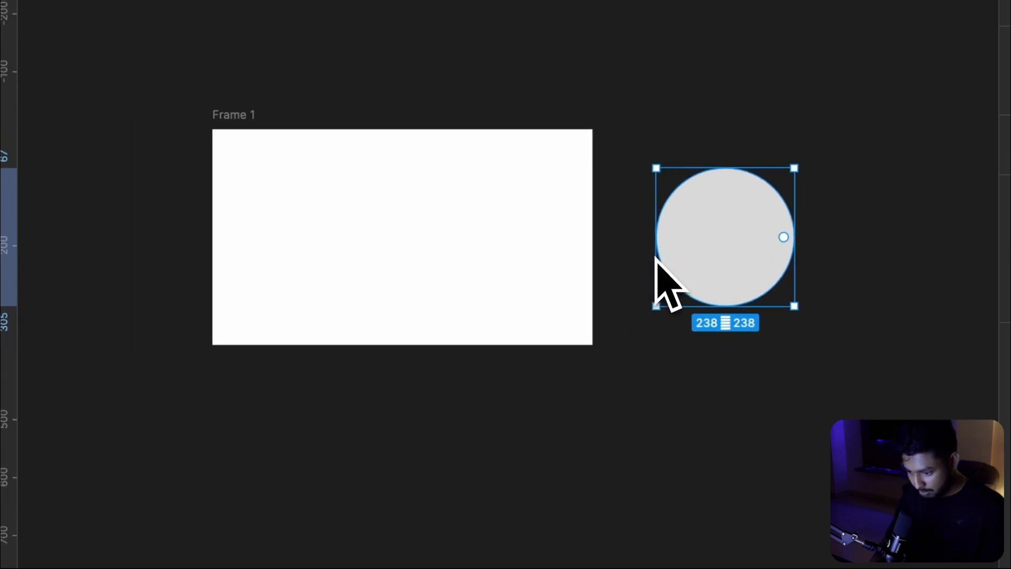
pyautogui.moveTo(184, 76); pyautogui.dragTo(760, 366)
pyautogui.moveTo(767, 267); pyautogui.dragTo(819, 304)
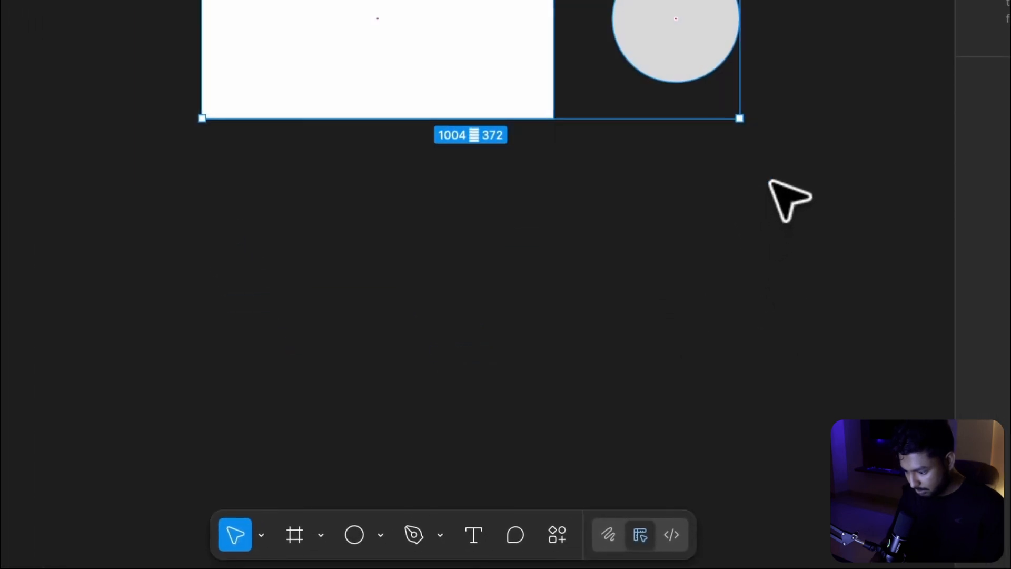
pyautogui.click(557, 535)
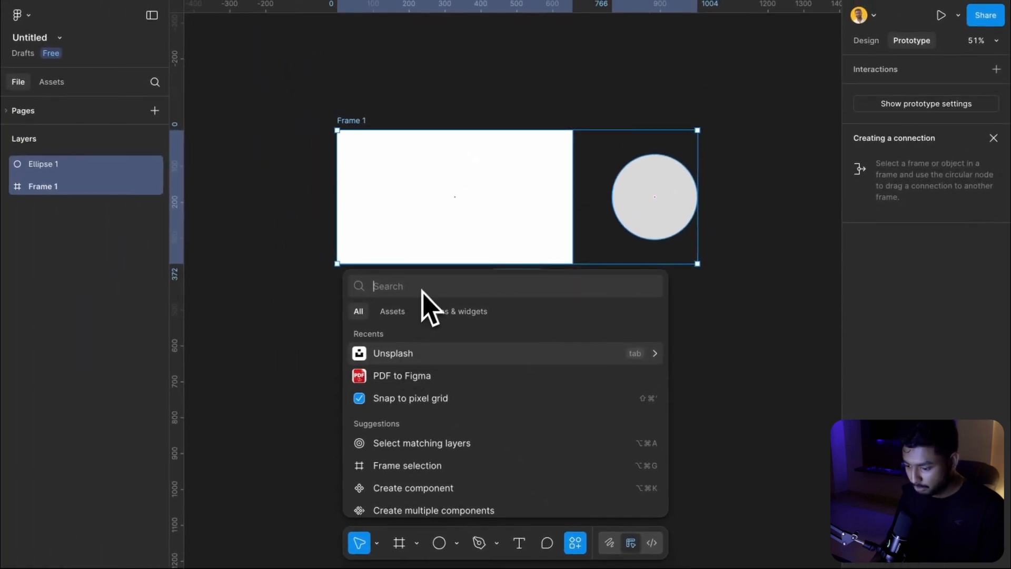
pyautogui.click(454, 311)
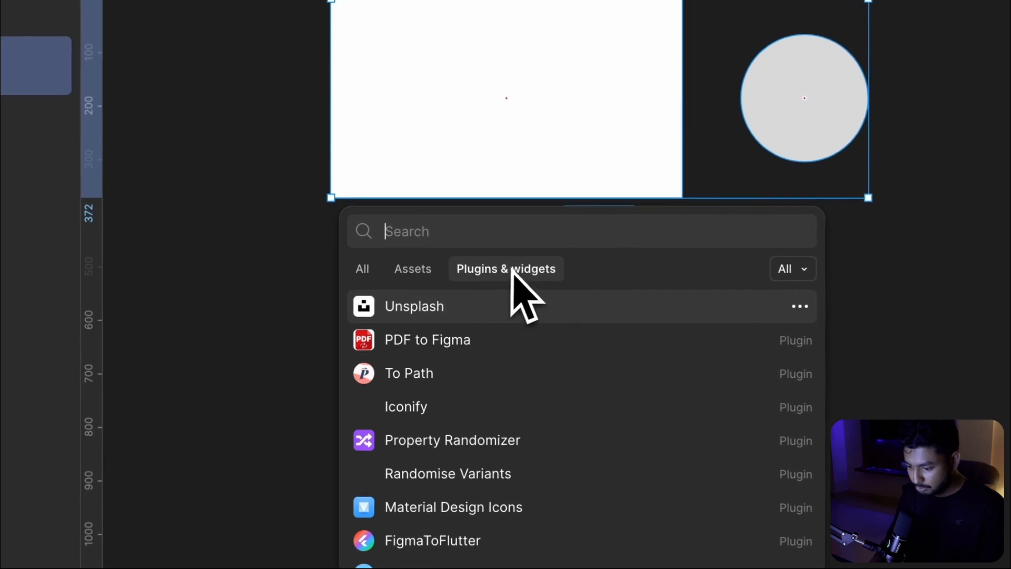
pyautogui.click(409, 310)
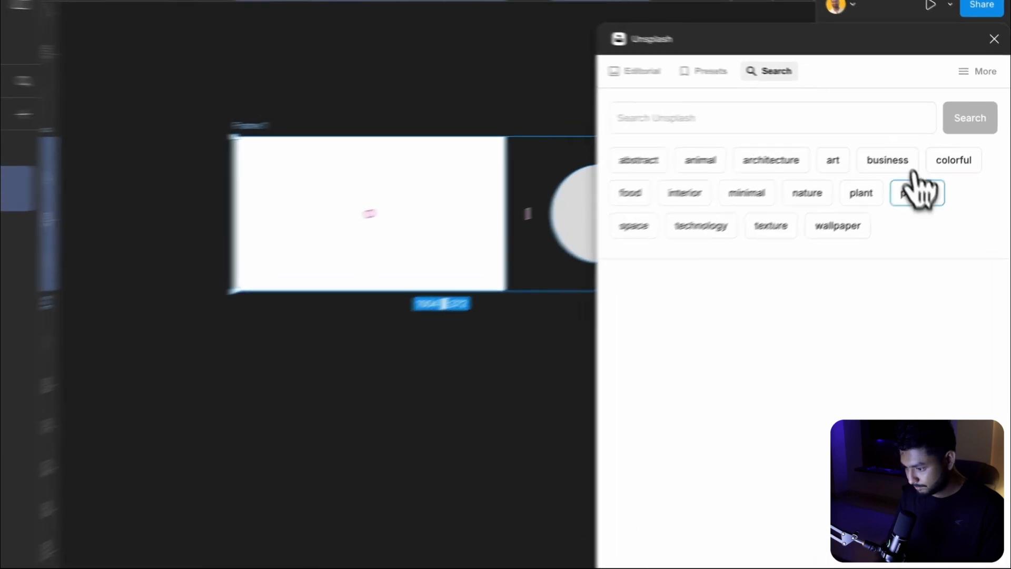
# Search Unsplash for portrait and fill the frame and circle with the blue-lit woman's portrait
pyautogui.click(929, 178)
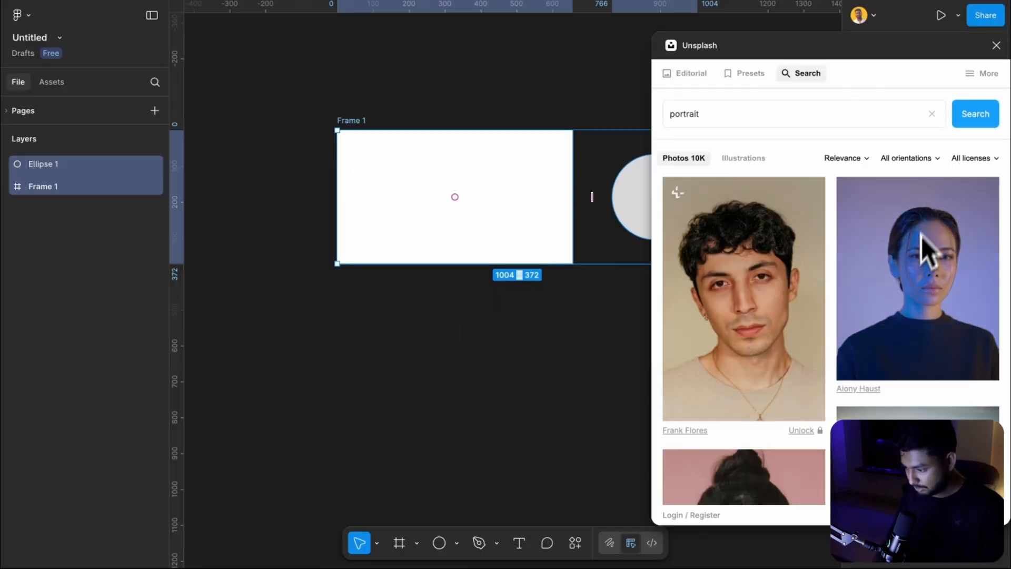
pyautogui.click(921, 235)
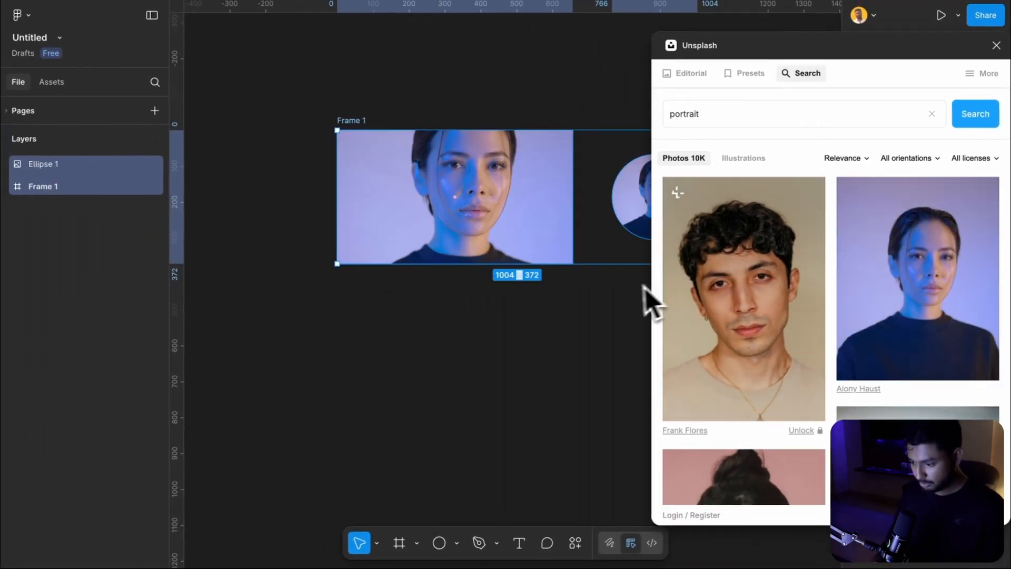
# Duplicate the frame and circle pair directly below the original
pyautogui.hscroll(4, 515, 324)
pyautogui.scroll(-2, 516, 324)
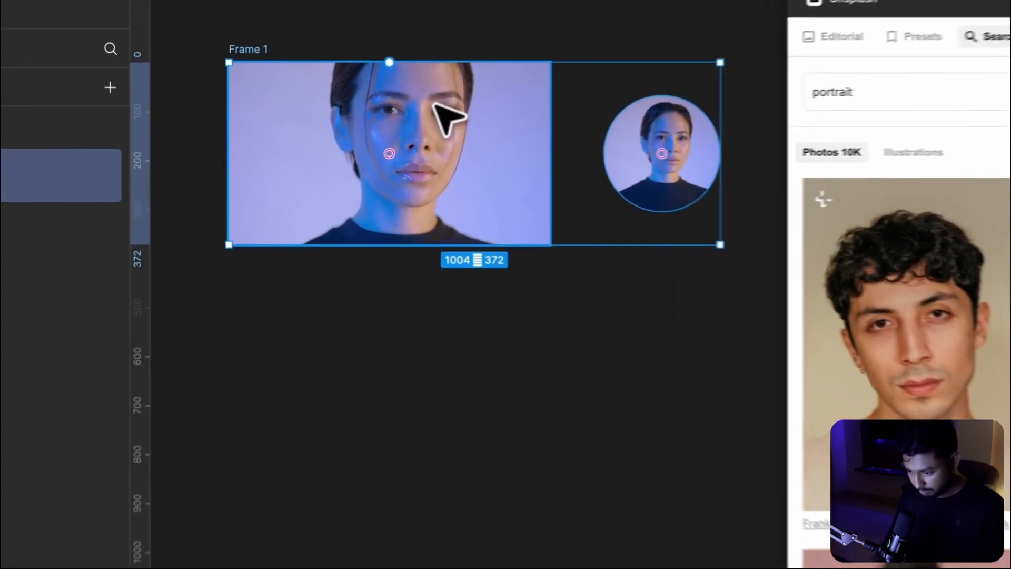
pyautogui.moveTo(393, 122); pyautogui.dragTo(382, 291)
pyautogui.moveTo(435, 349); pyautogui.dragTo(452, 363)
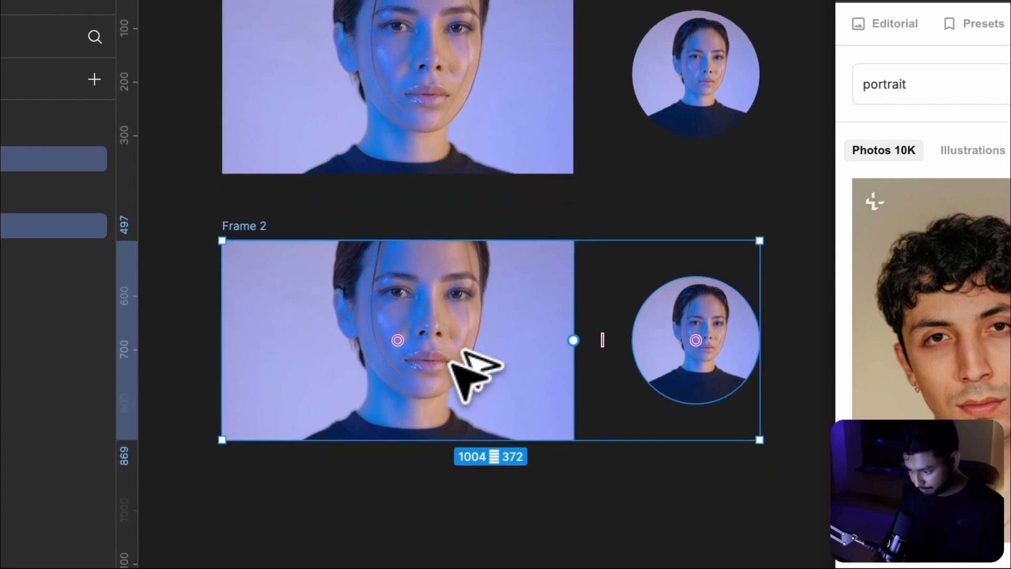
# Fill the duplicated frame and circle with the orange-background man's portrait from the results
pyautogui.scroll(-10, 769, 290)
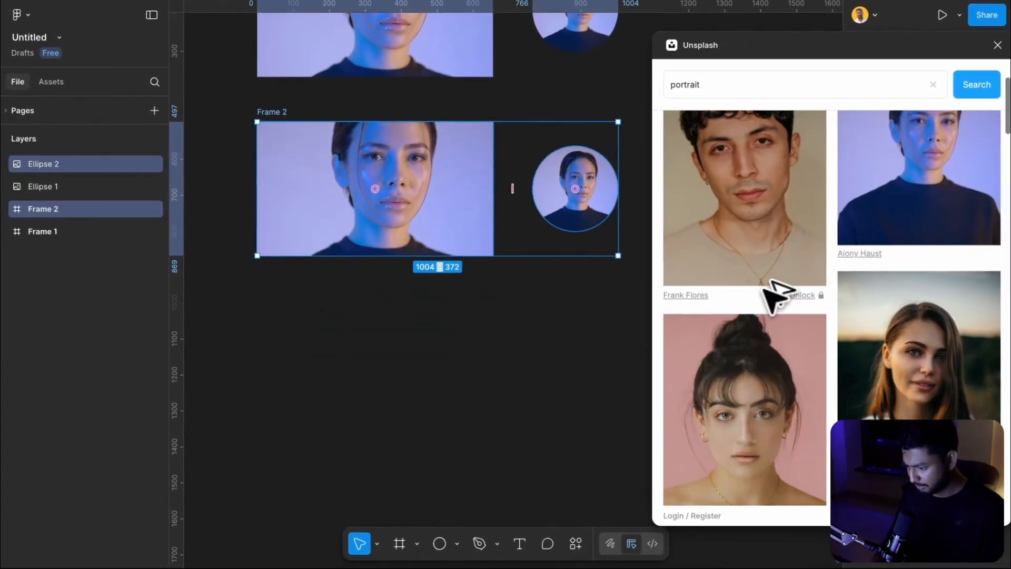
pyautogui.scroll(-10, 761, 292)
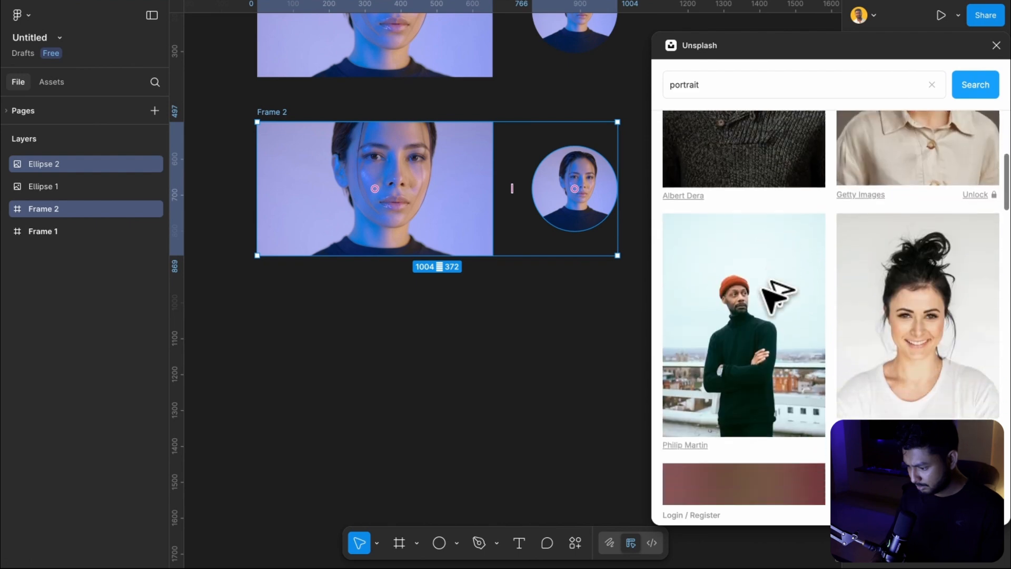
pyautogui.scroll(-10, 762, 285)
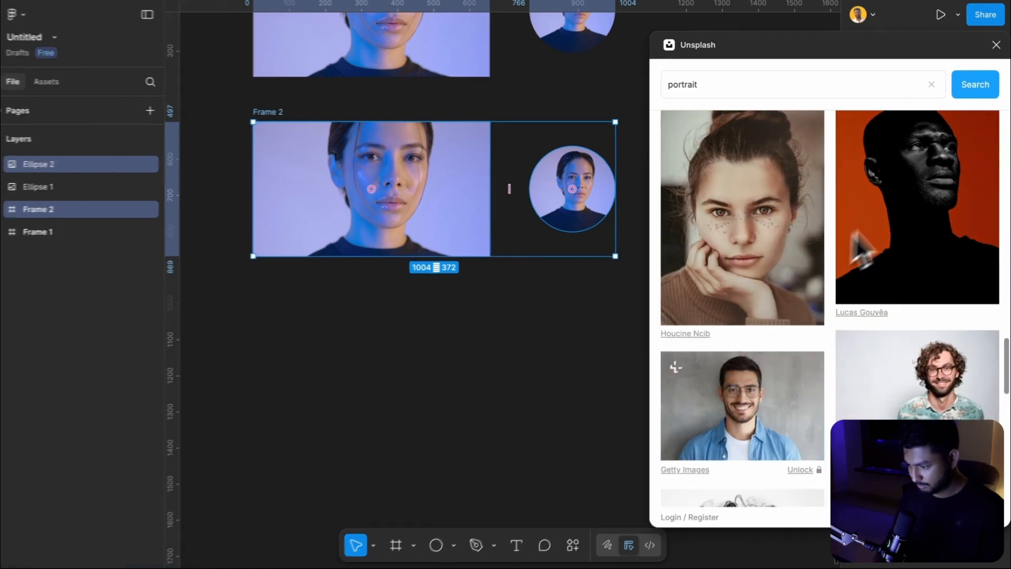
pyautogui.click(908, 194)
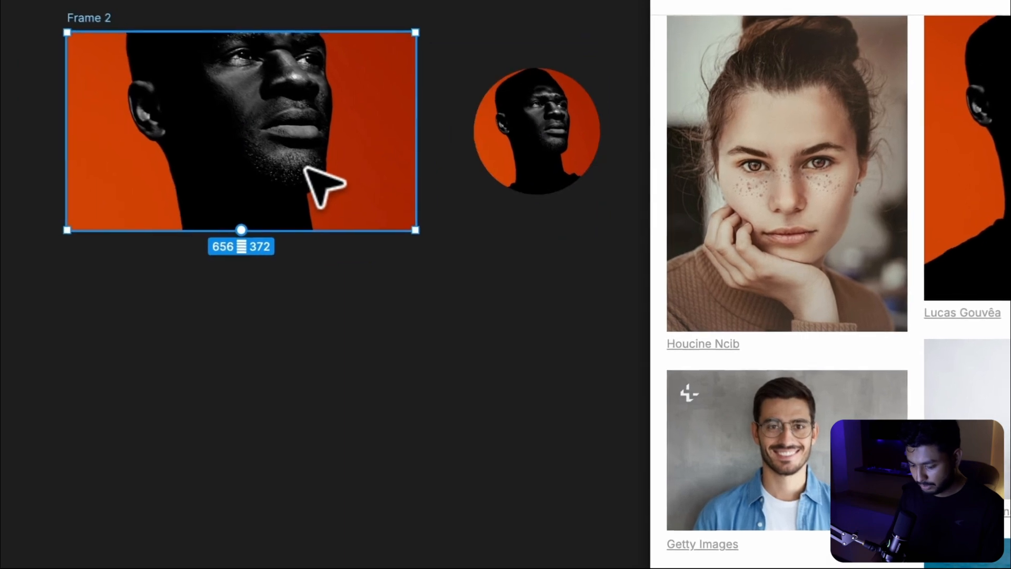
# Select the second frame and its circle and duplicate them below as a third pair
pyautogui.click(420, 217)
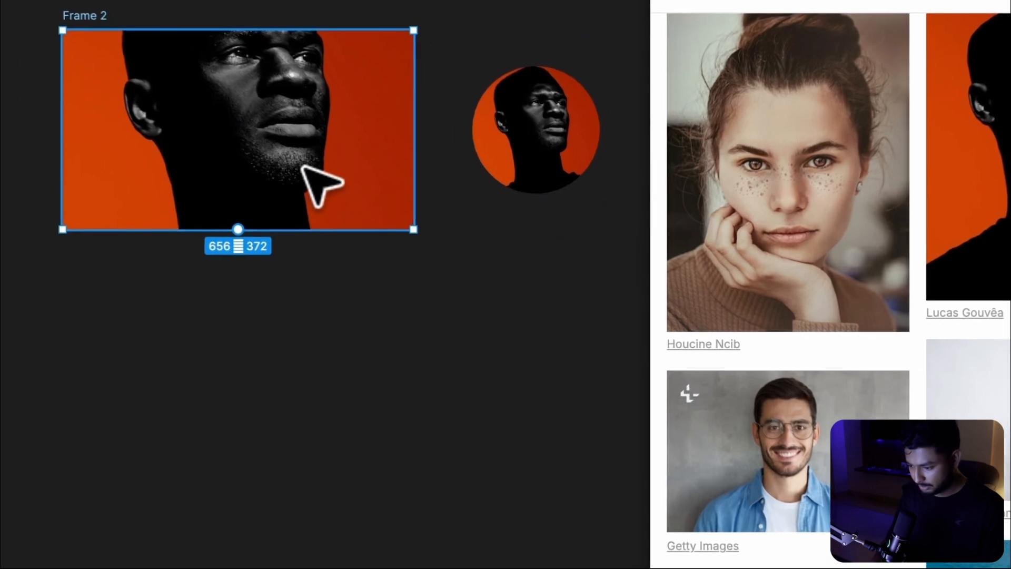
pyautogui.keyDown('shift'); pyautogui.click(544, 136); pyautogui.keyUp('shift')
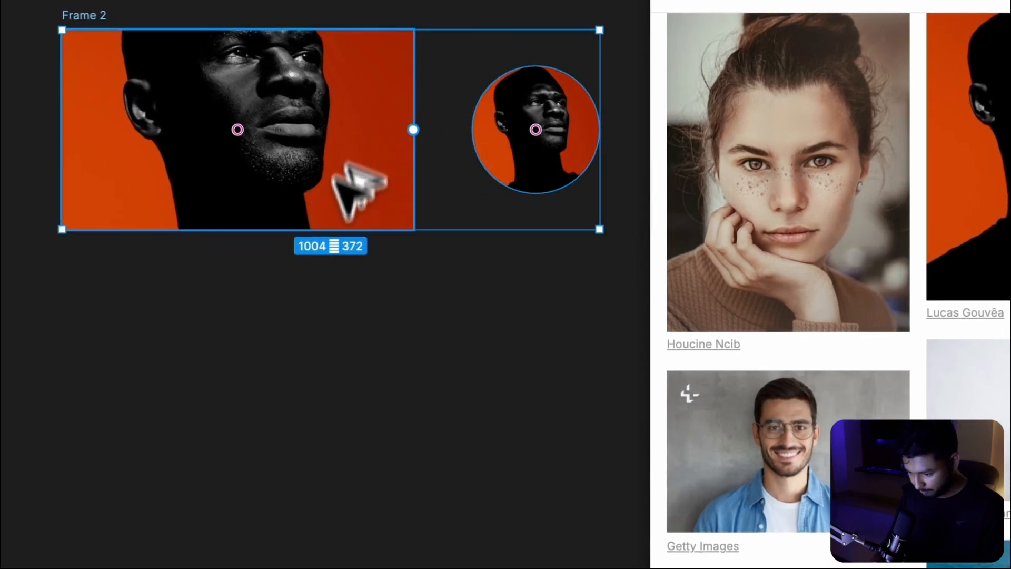
pyautogui.moveTo(335, 177); pyautogui.dragTo(334, 397)
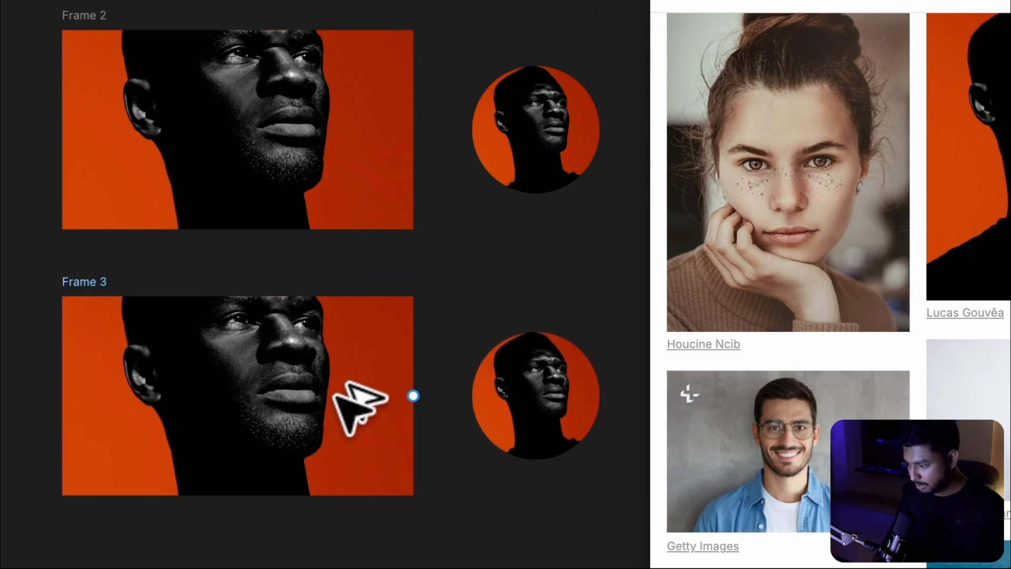
# Fill the third frame and circle with the portrait of a man in a black hoodie, then close the plugin
pyautogui.scroll(-10, 942, 327)
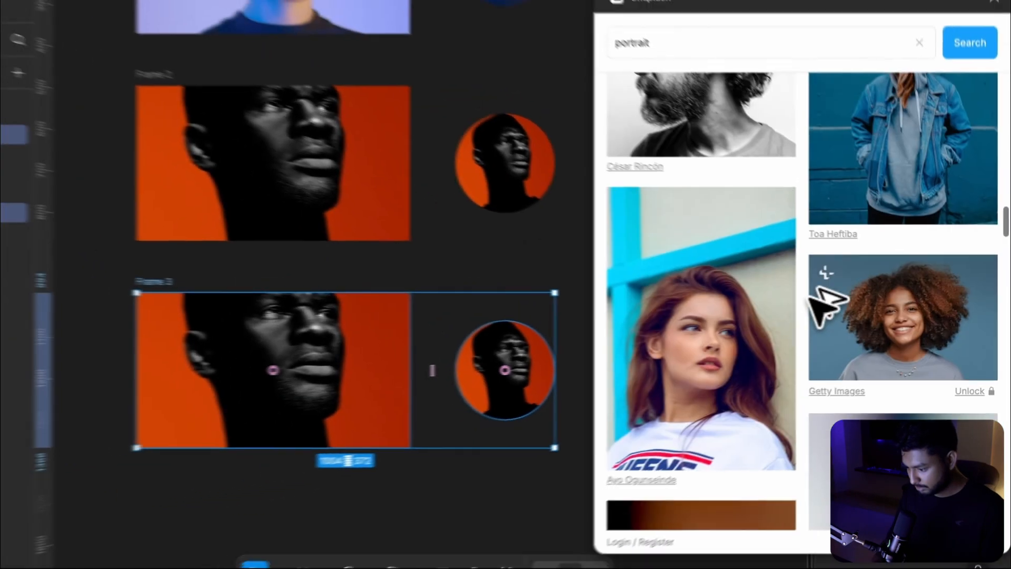
pyautogui.scroll(-10, 810, 298)
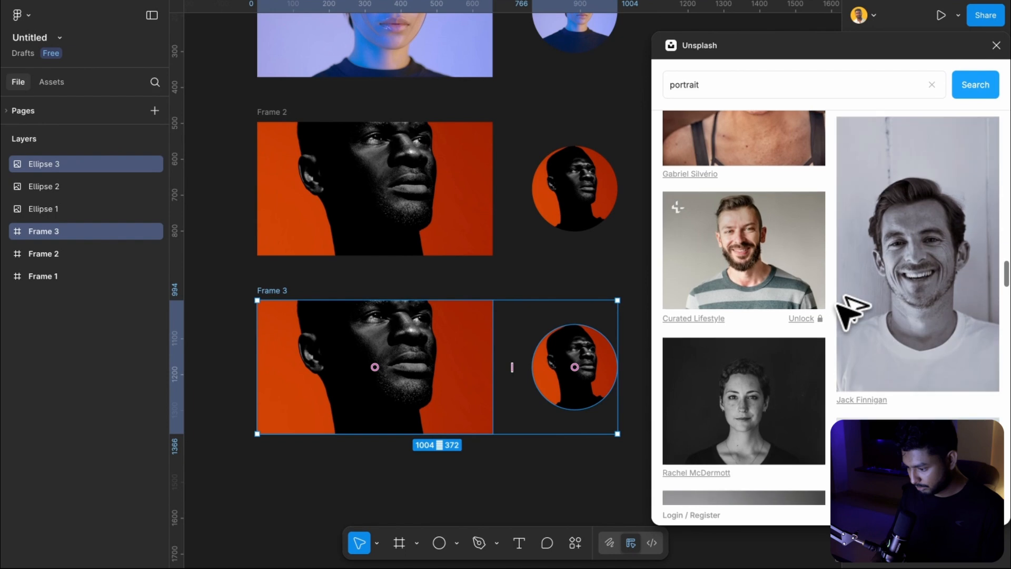
pyautogui.scroll(-5, 838, 302)
pyautogui.scroll(-10, 850, 311)
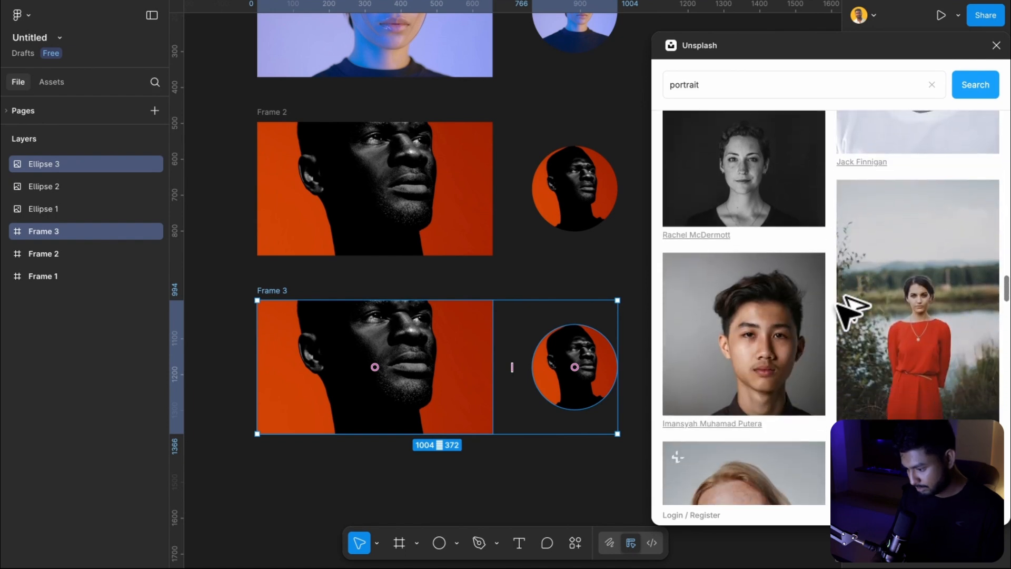
pyautogui.scroll(-5, 850, 313)
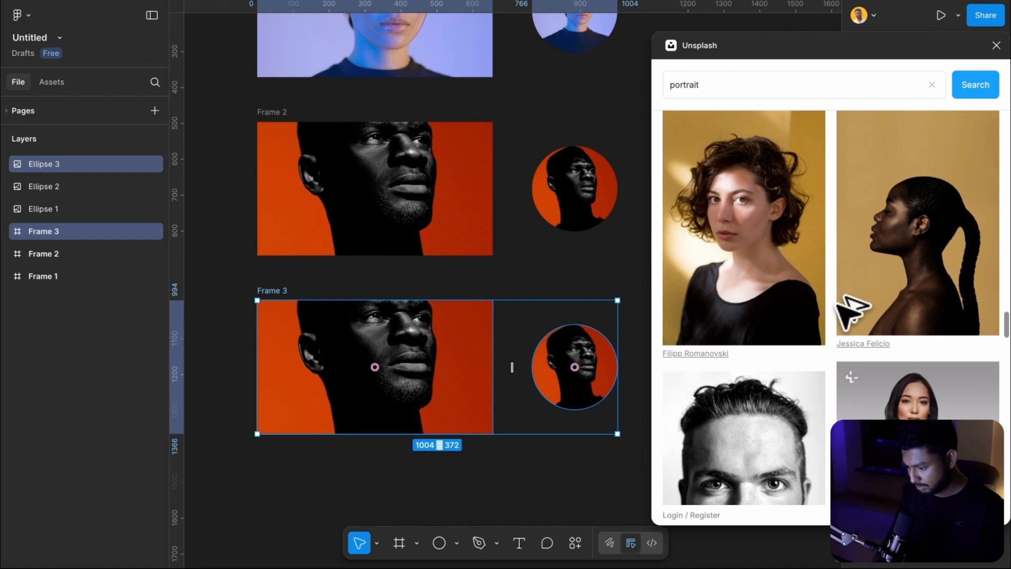
pyautogui.scroll(-10, 847, 313)
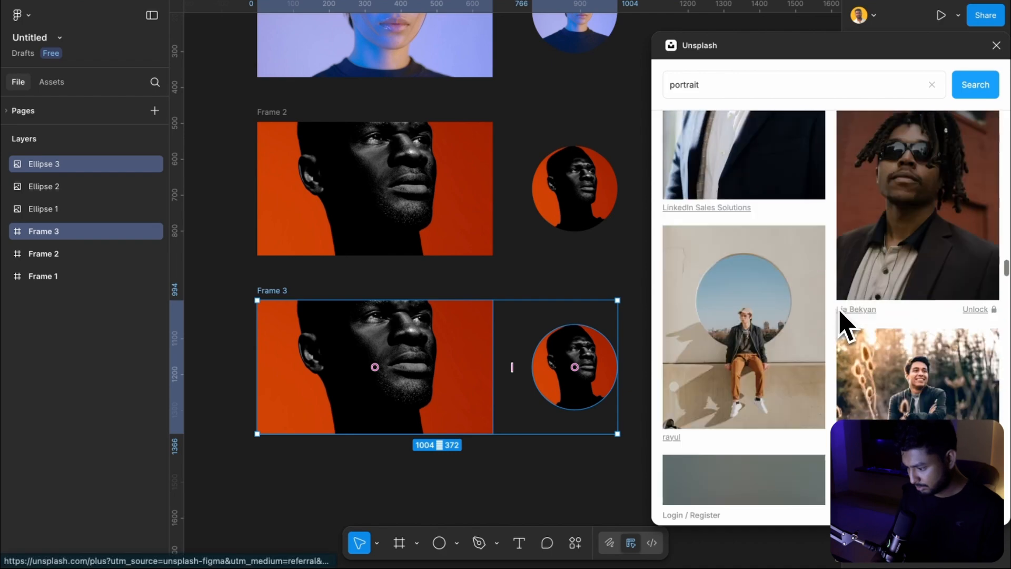
pyautogui.scroll(5, 843, 318)
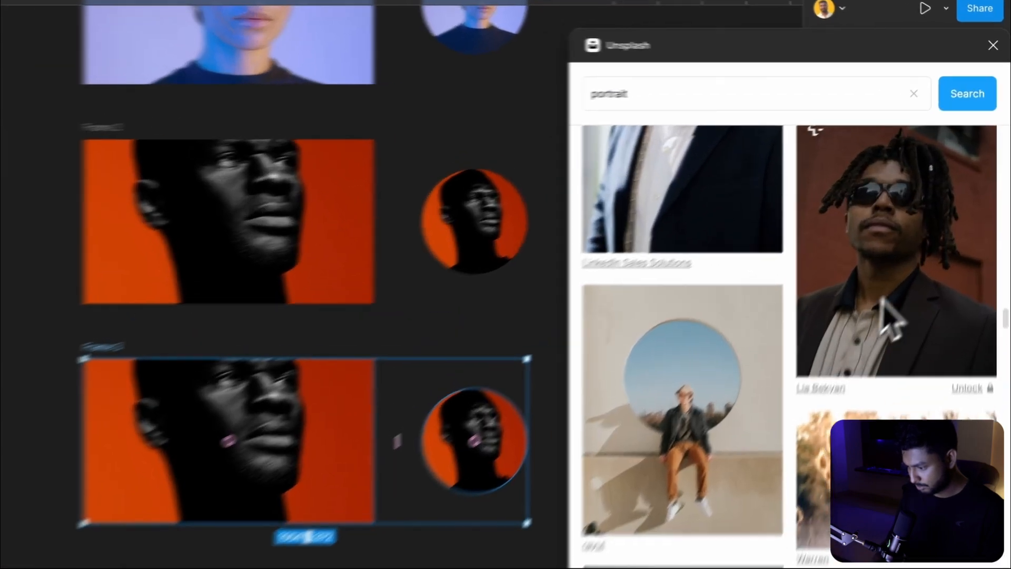
pyautogui.scroll(-8, 890, 327)
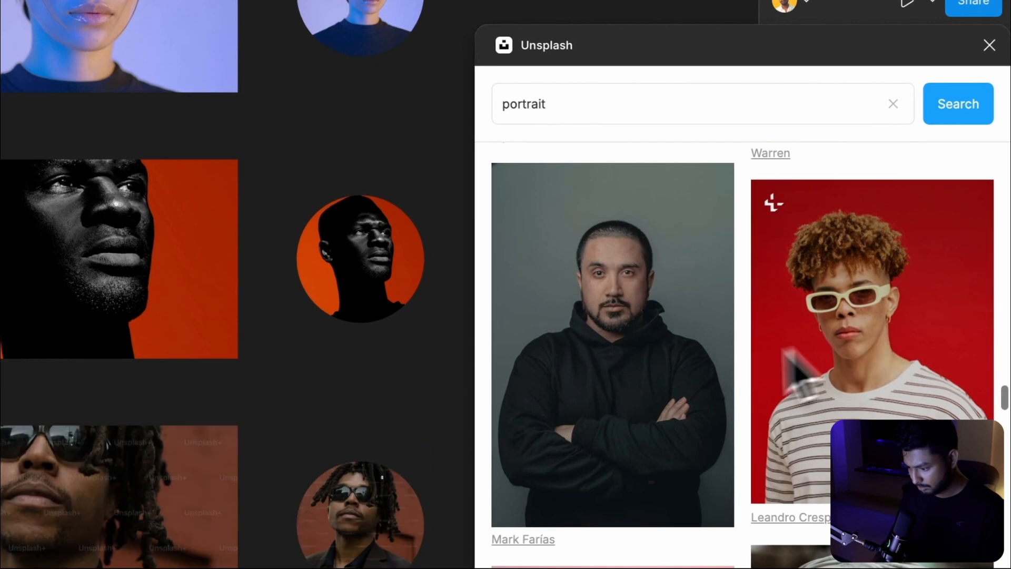
pyautogui.click(693, 369)
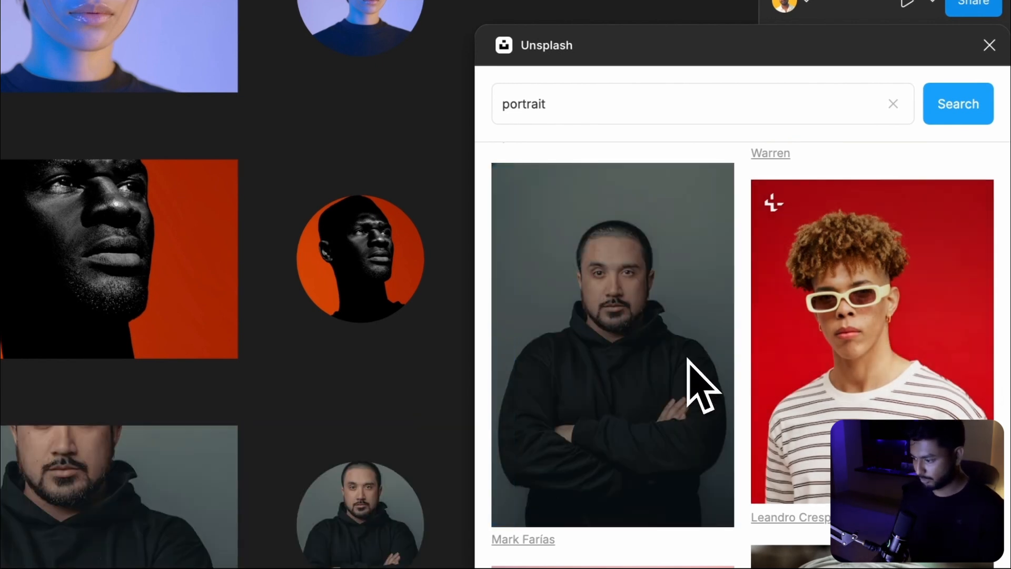
pyautogui.click(991, 45)
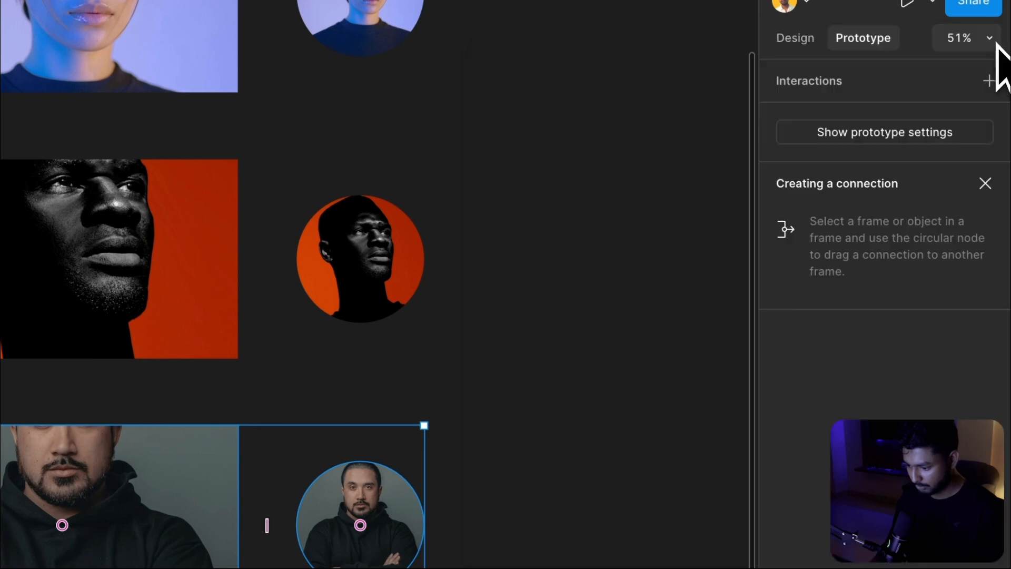
# Set Frame 1's image fill mode to Crop and shift the image slightly downward
pyautogui.scroll(-5, 645, 259)
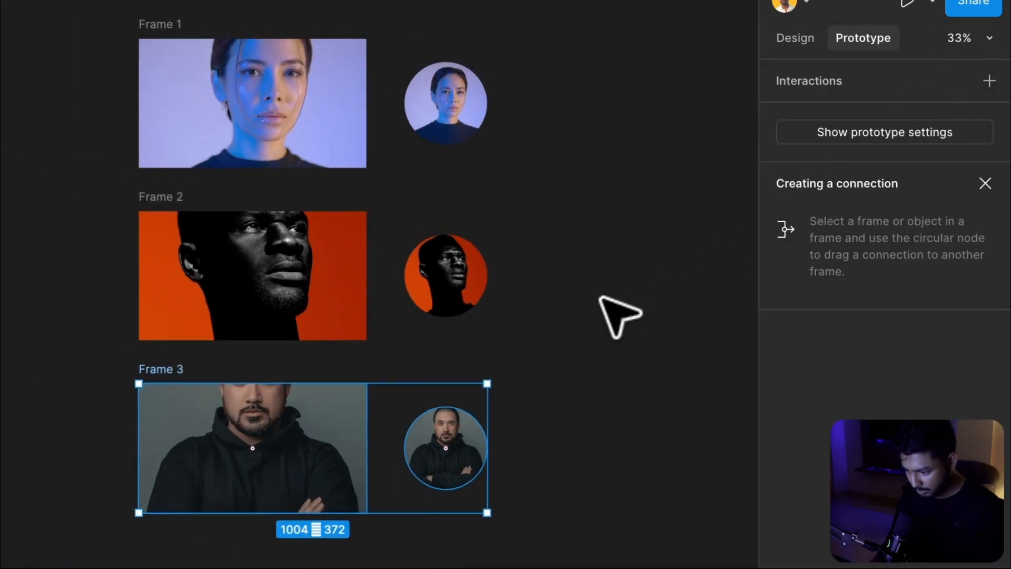
pyautogui.click(322, 196)
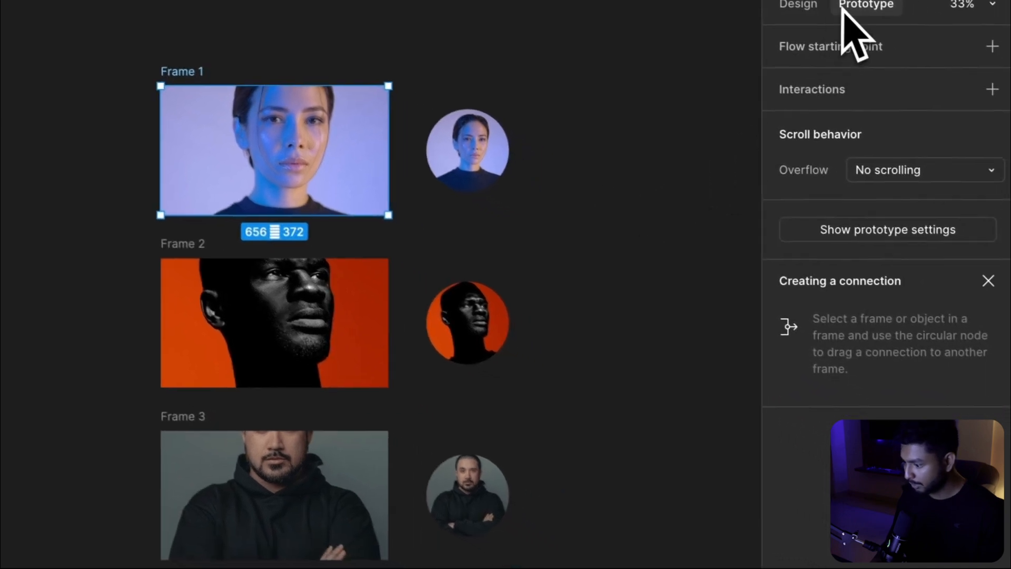
pyautogui.click(801, 10)
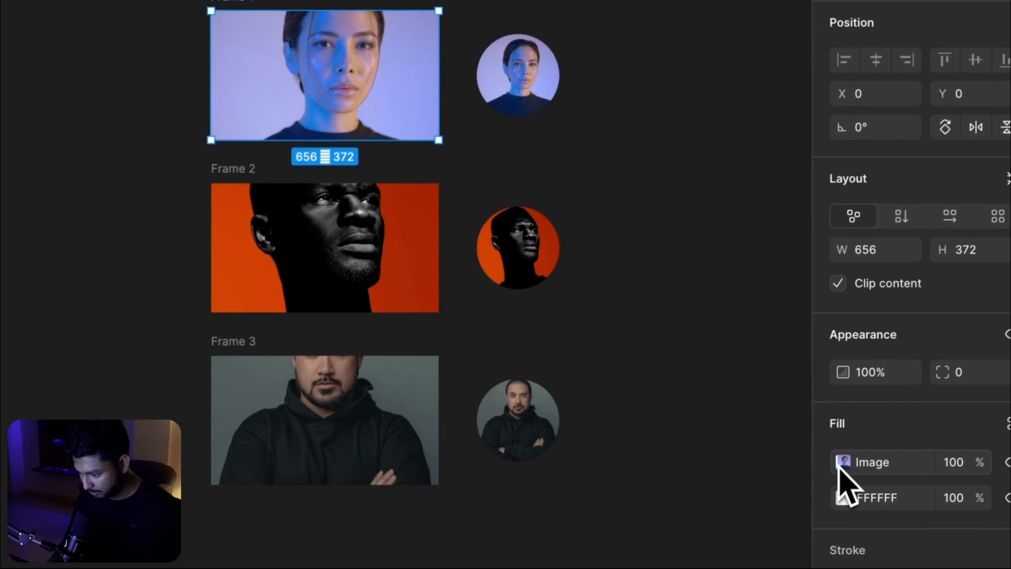
pyautogui.click(789, 535)
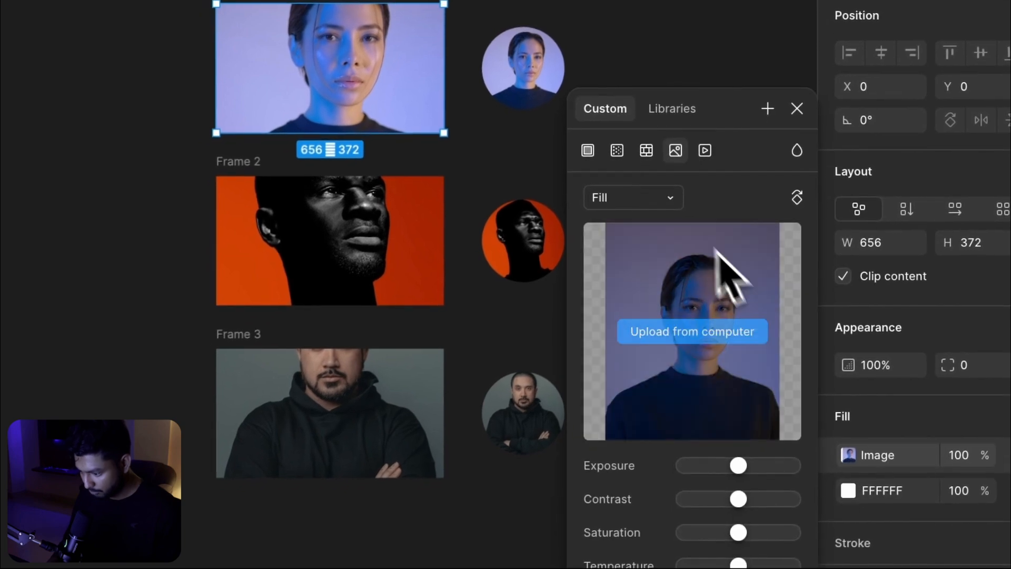
pyautogui.click(661, 199)
pyautogui.click(645, 246)
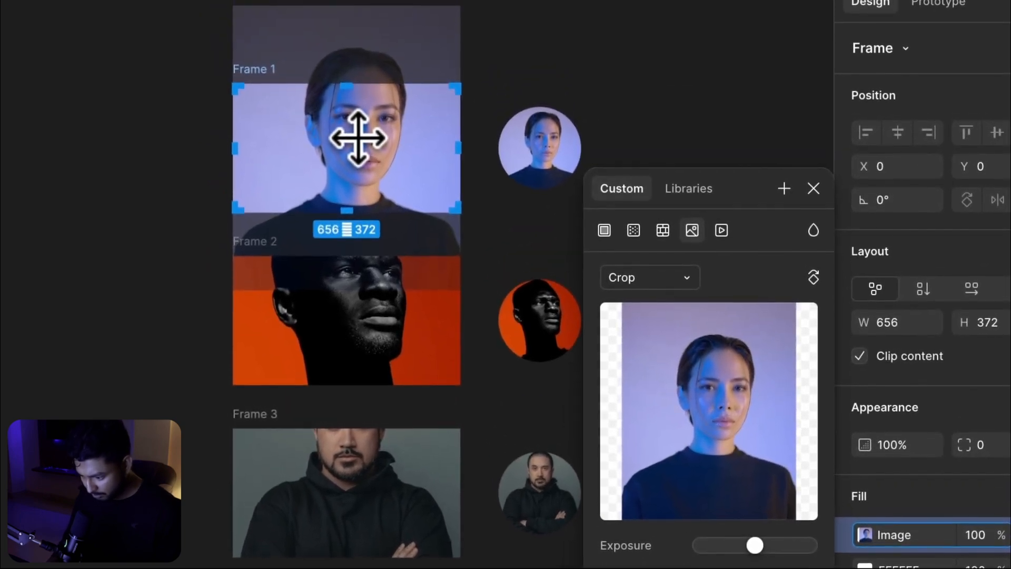
pyautogui.moveTo(358, 143)
pyautogui.mouseDown()
pyautogui.moveTo(354, 173)
pyautogui.moveTo(358, 162)
pyautogui.mouseUp()
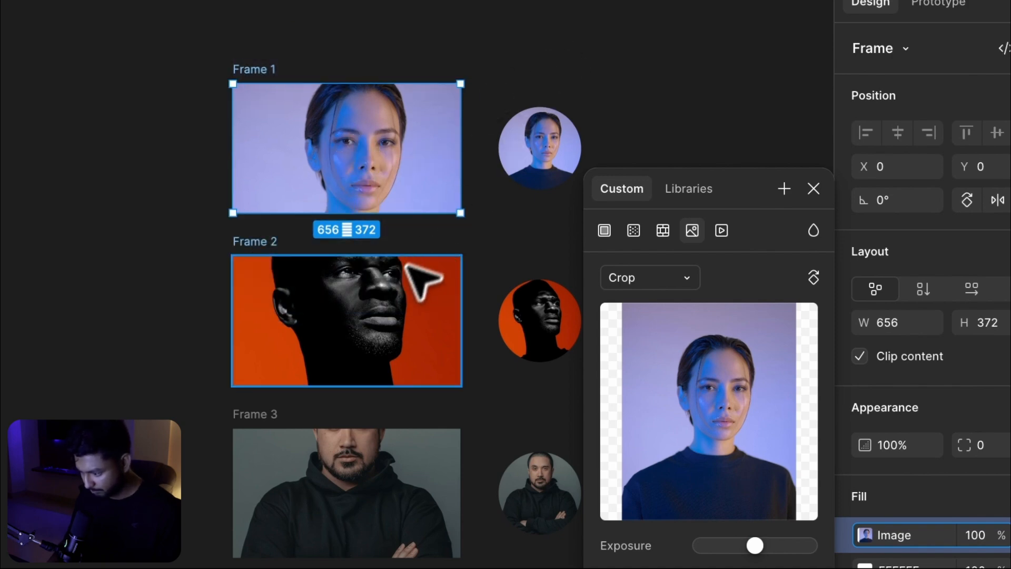
# Set Frame 2's image fill mode to Crop and shift the image slightly downward
pyautogui.click(393, 291)
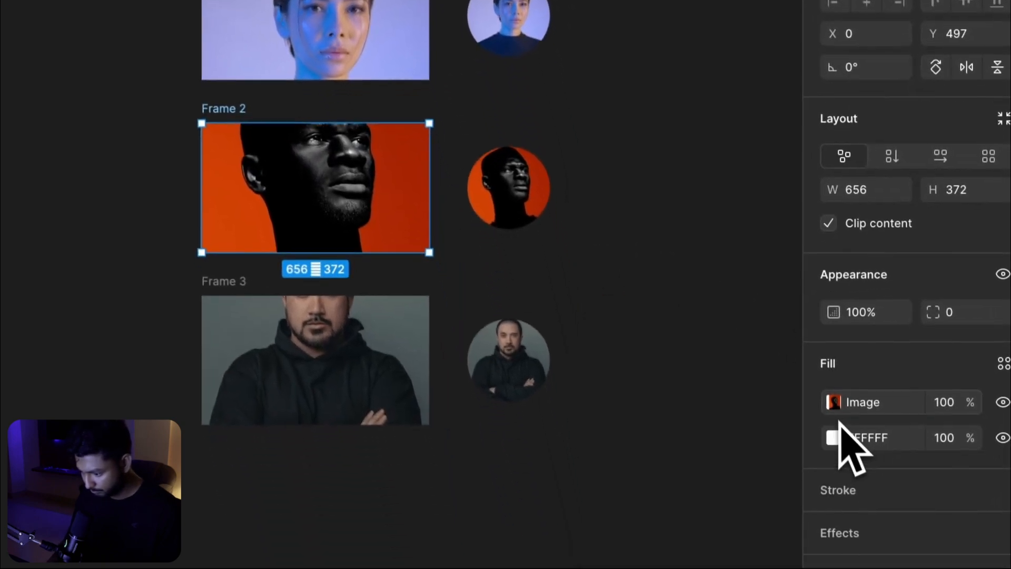
pyautogui.click(865, 535)
pyautogui.moveTo(796, 406)
pyautogui.click(632, 143)
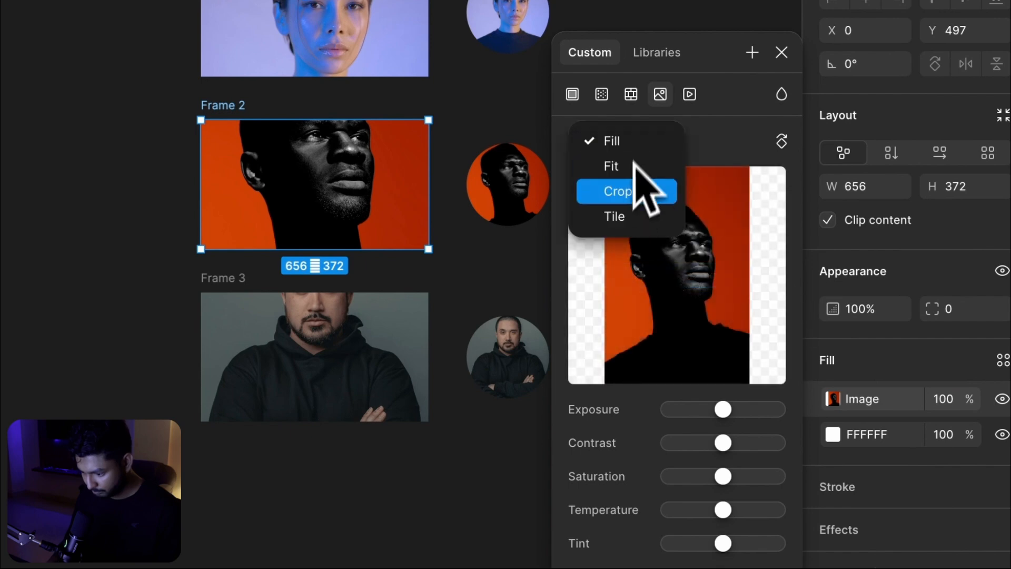
pyautogui.click(625, 192)
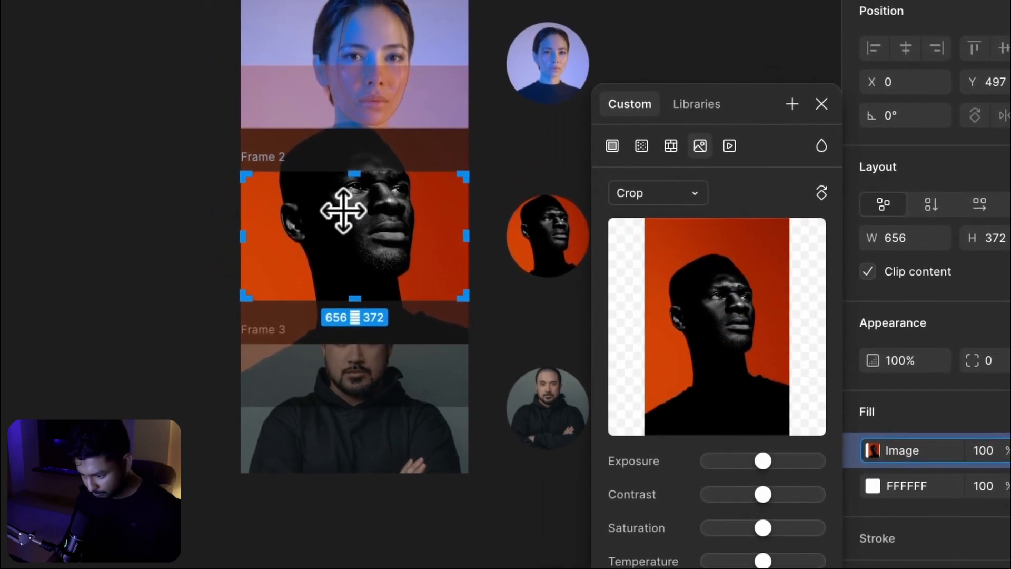
pyautogui.moveTo(343, 240); pyautogui.dragTo(343, 244)
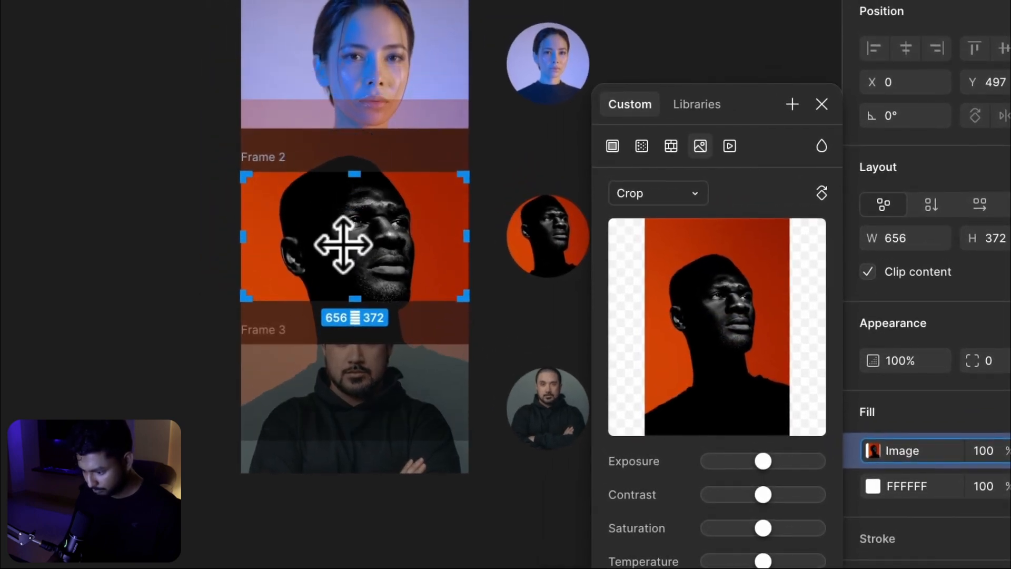
pyautogui.click(523, 341)
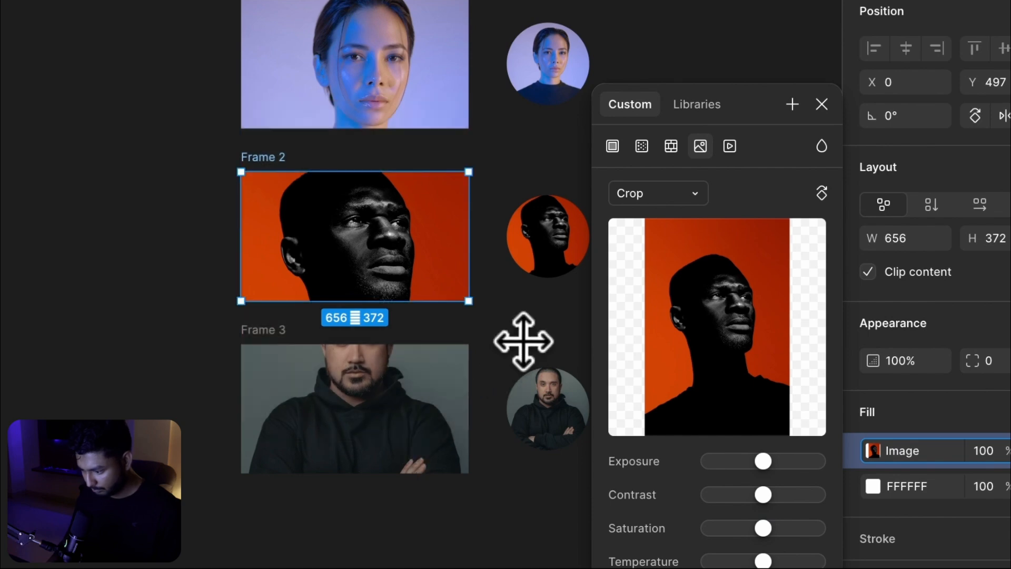
# Set Frame 3's image fill mode to Crop and move the image down so the man's face fits the frame
pyautogui.click(390, 407)
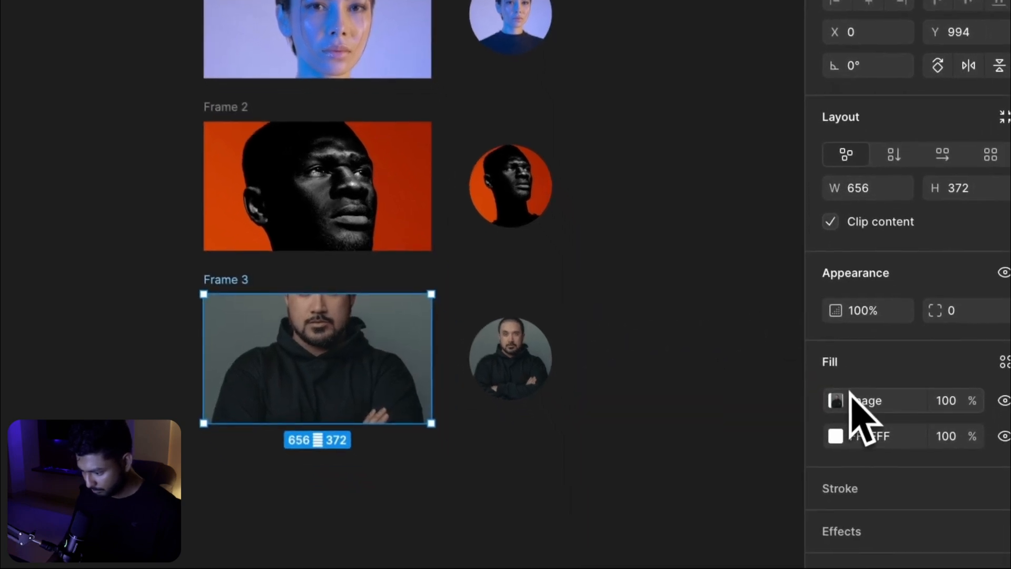
pyautogui.click(878, 452)
pyautogui.click(653, 141)
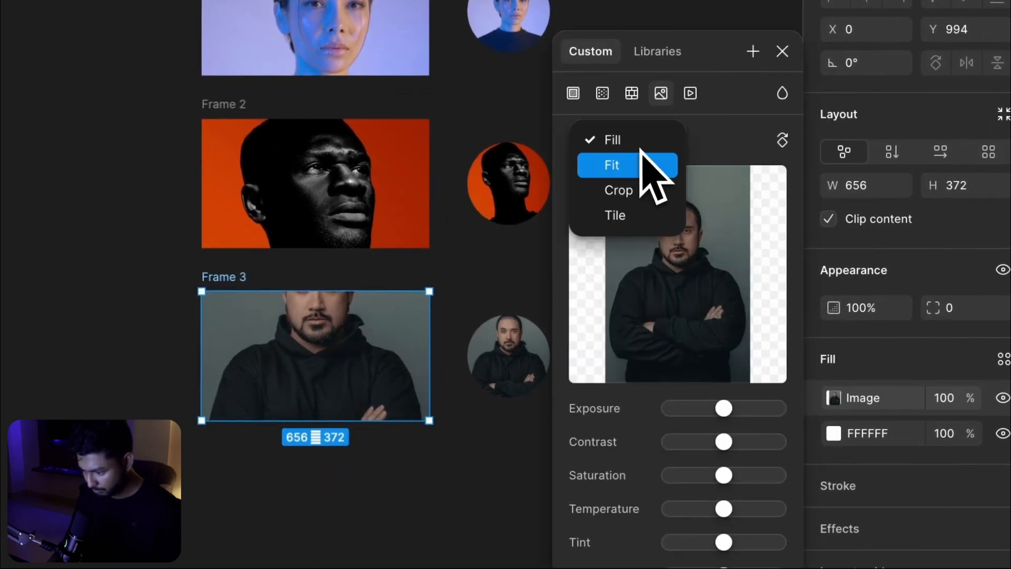
pyautogui.click(630, 191)
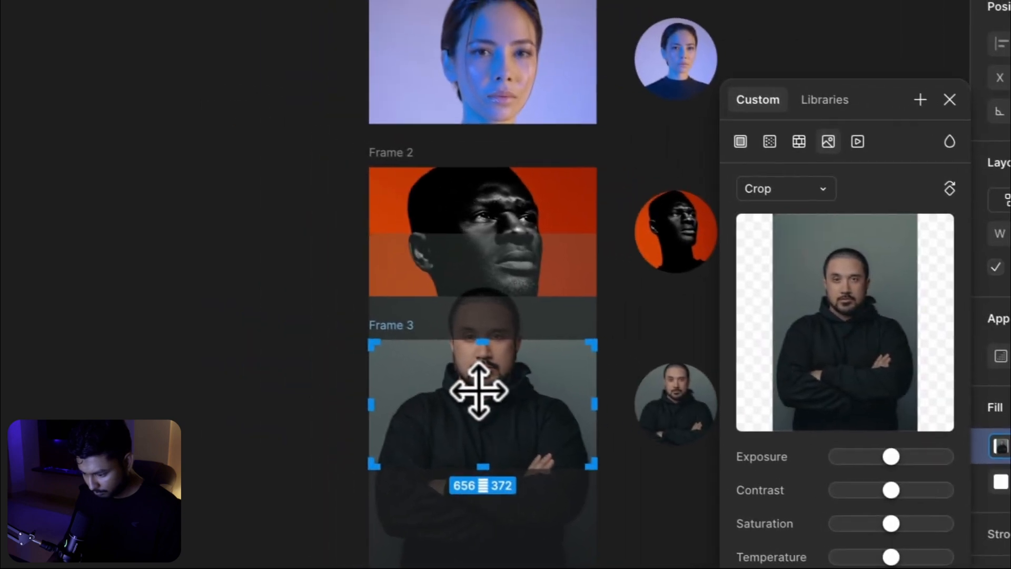
pyautogui.moveTo(490, 393); pyautogui.dragTo(487, 446)
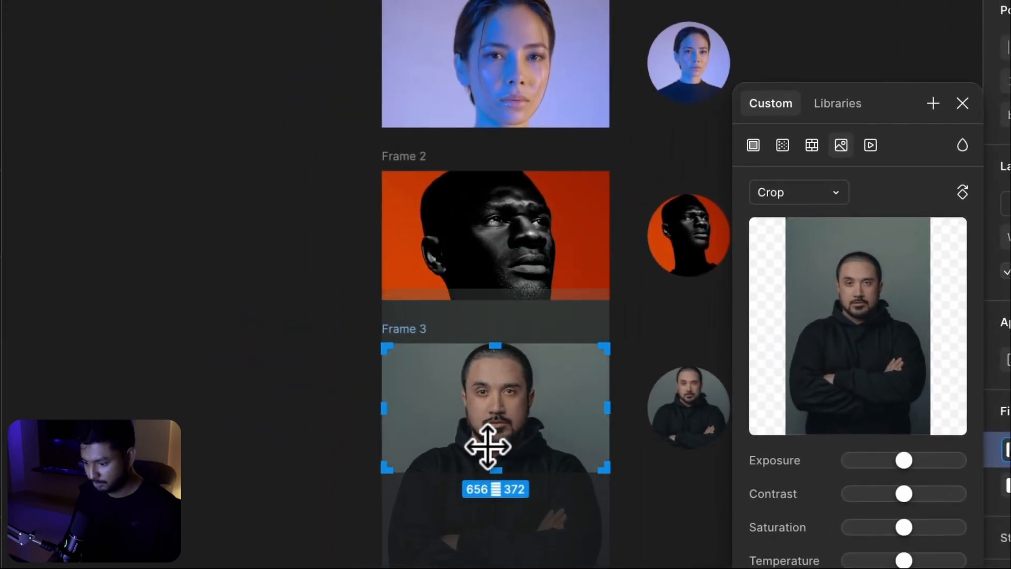
pyautogui.click(268, 411)
pyautogui.hscroll(2, 512, 149)
pyautogui.scroll(-1, 512, 149)
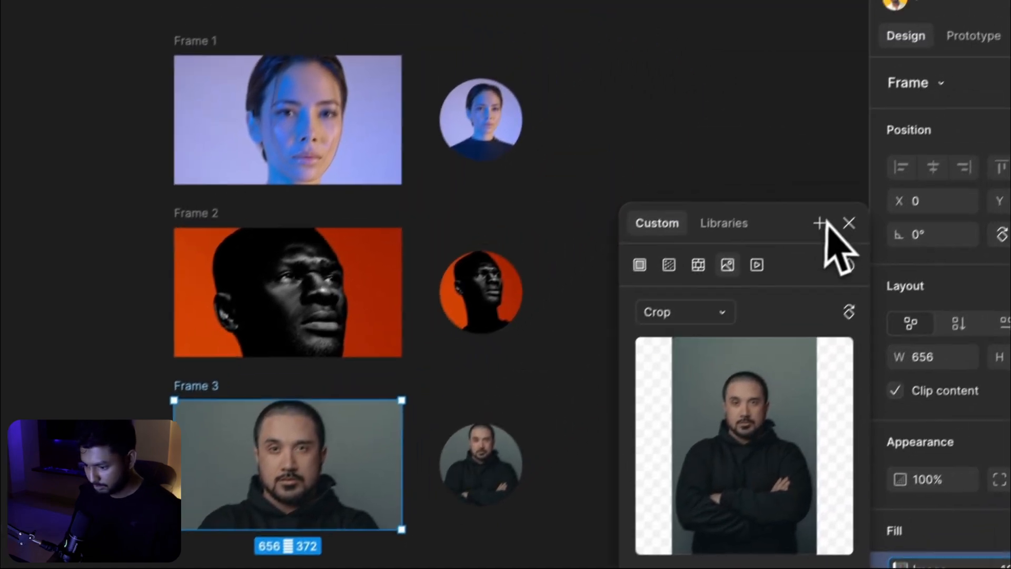
pyautogui.click(849, 223)
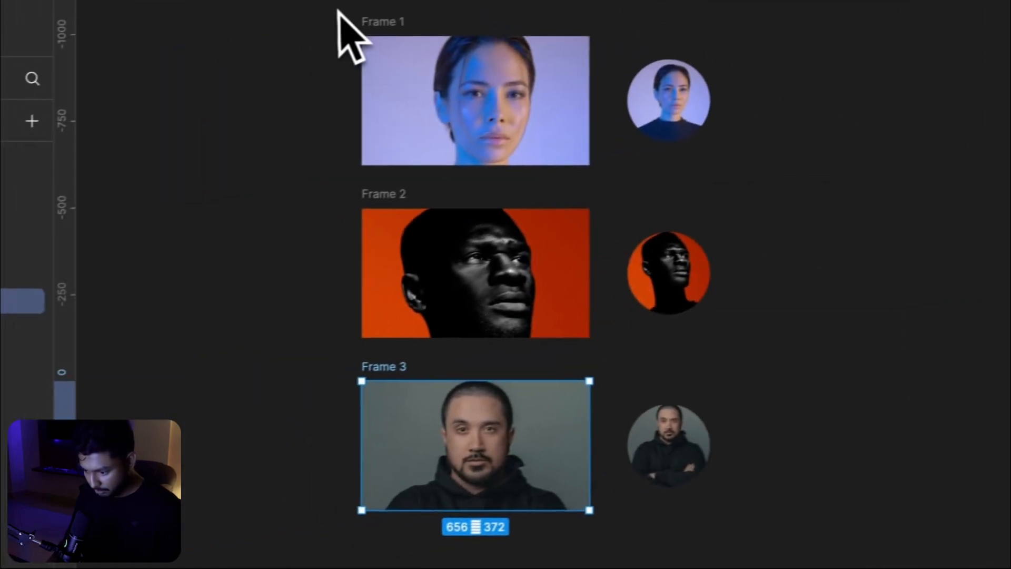
# Select all three rectangular frames and give them a Layer blur effect with blur 60
pyautogui.moveTo(337, 11); pyautogui.dragTo(589, 543)
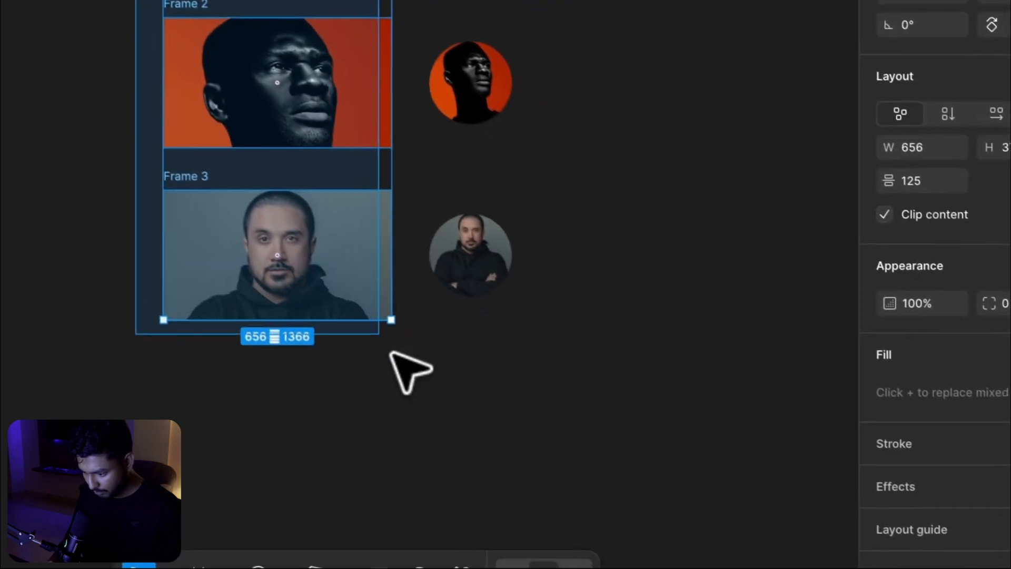
pyautogui.moveTo(390, 352); pyautogui.dragTo(396, 360)
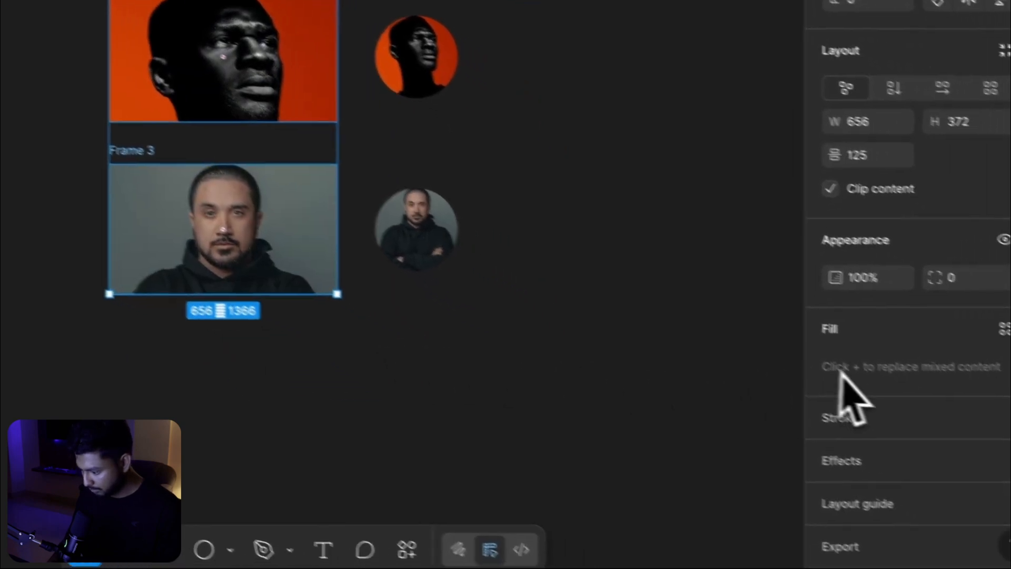
pyautogui.click(986, 407)
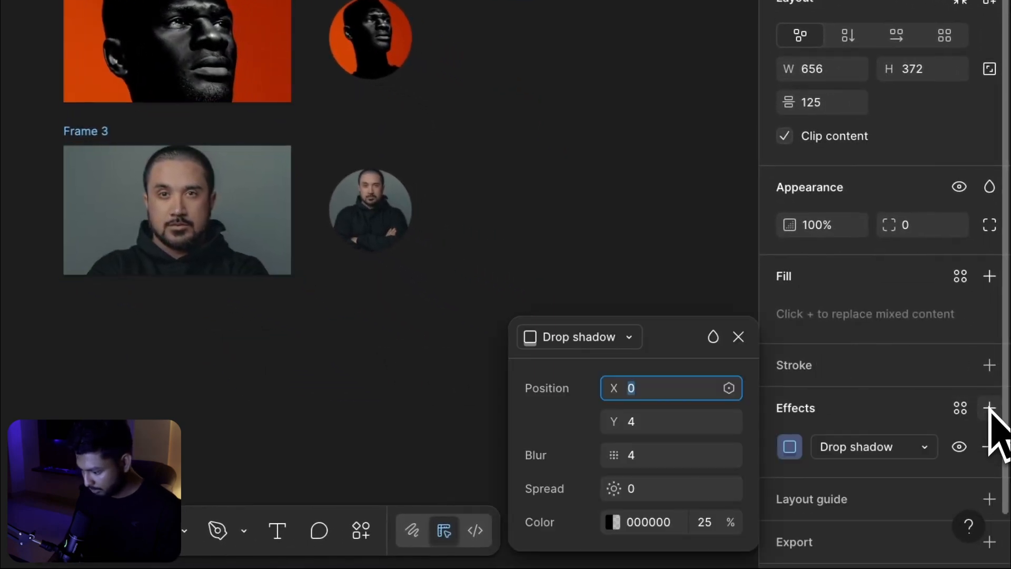
pyautogui.click(863, 447)
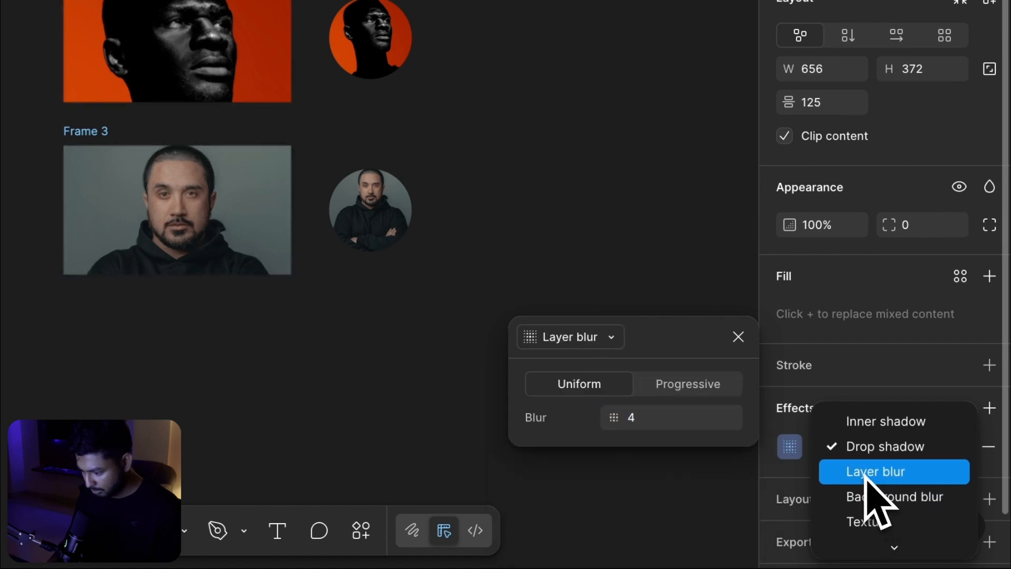
pyautogui.click(866, 473)
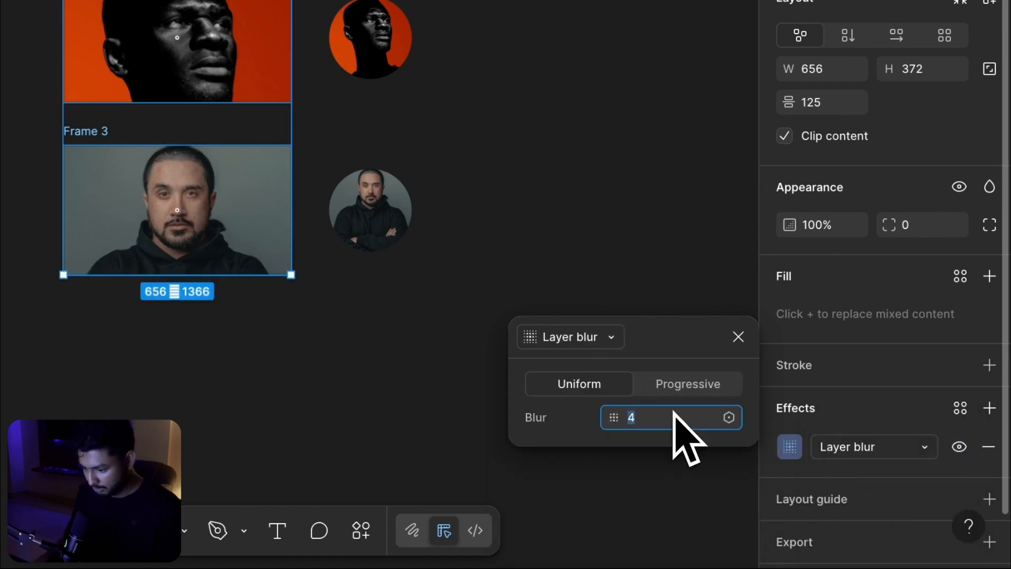
pyautogui.write('60')
pyautogui.press('Return')
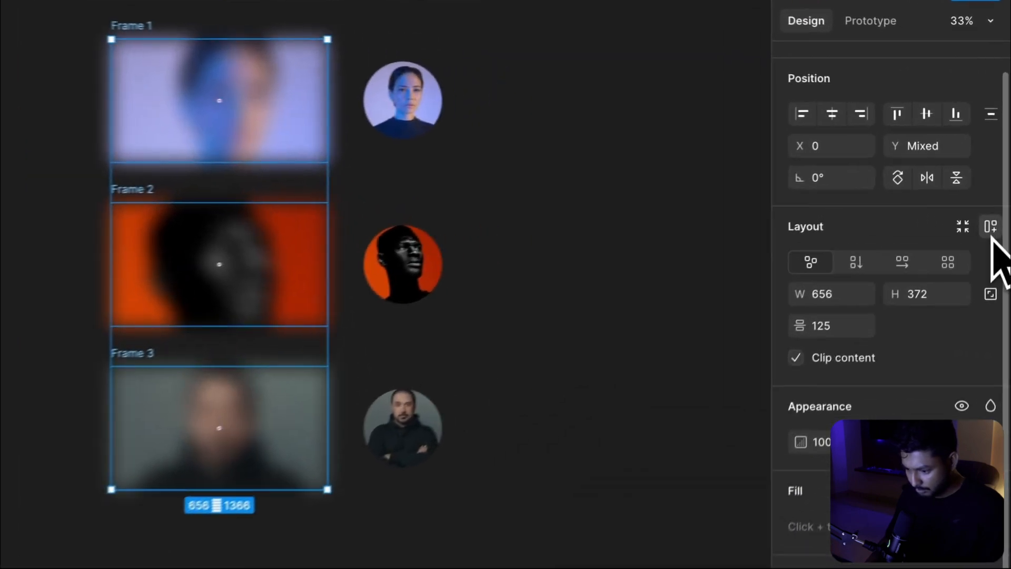
# Wrap the three blurred frames in a vertical auto layout, then frame that auto layout in a new frame
pyautogui.click(996, 186)
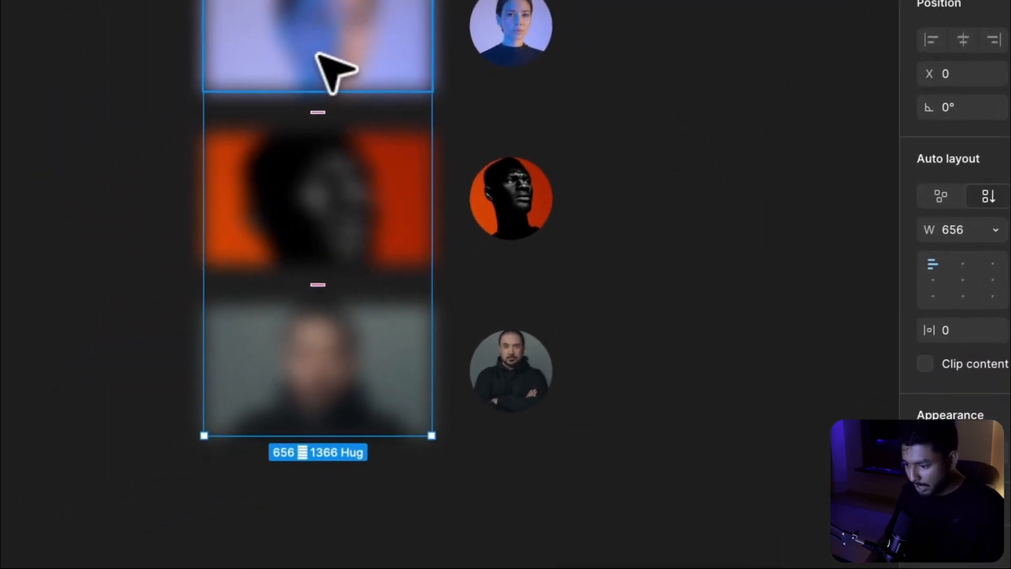
pyautogui.rightClick(178, 136)
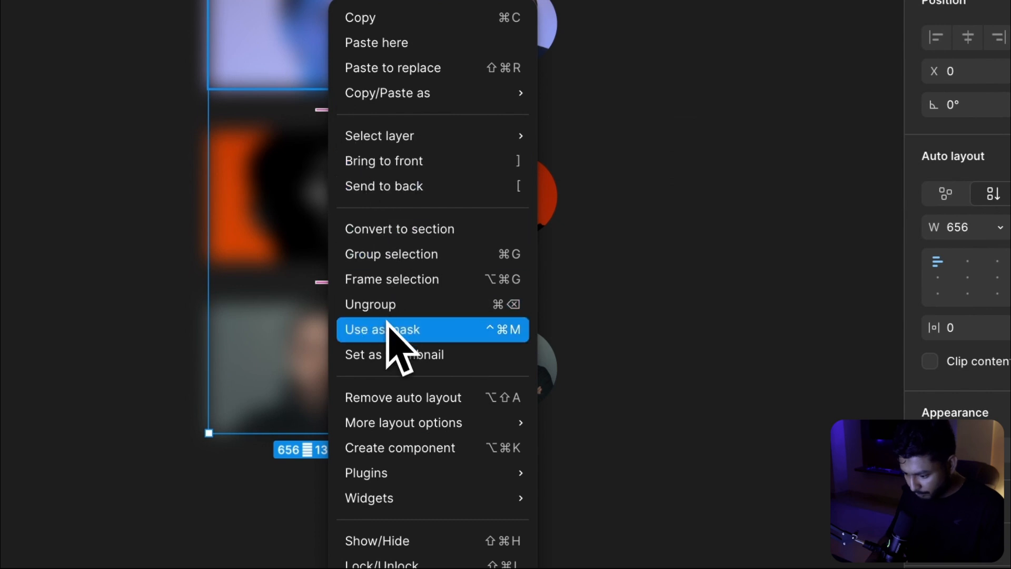
pyautogui.click(392, 279)
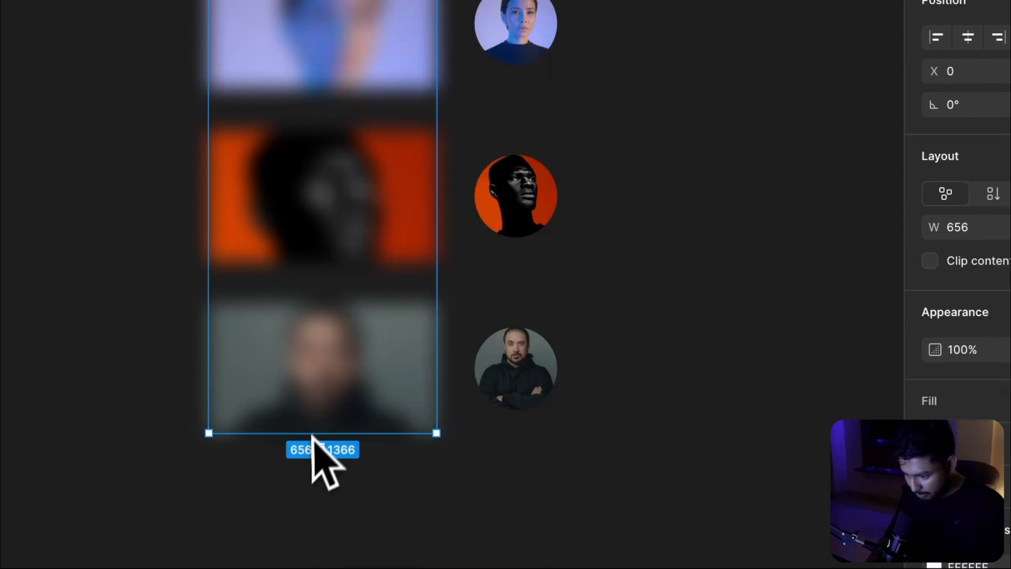
# Shrink the new outer frame to 372 high so only the first image shows, enabling clip content with corner radius 20
pyautogui.moveTo(308, 431); pyautogui.dragTo(323, 98)
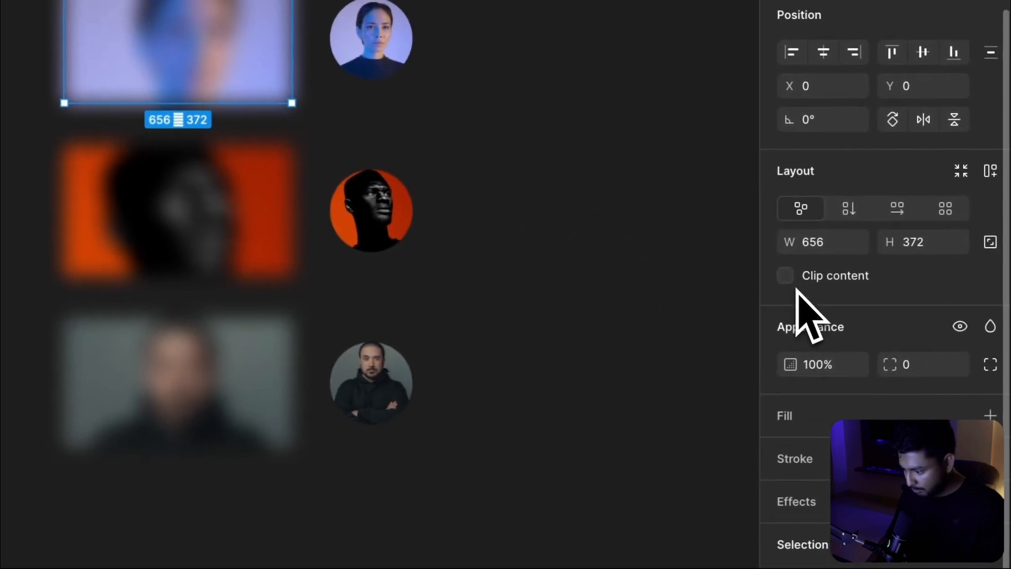
pyautogui.click(784, 275)
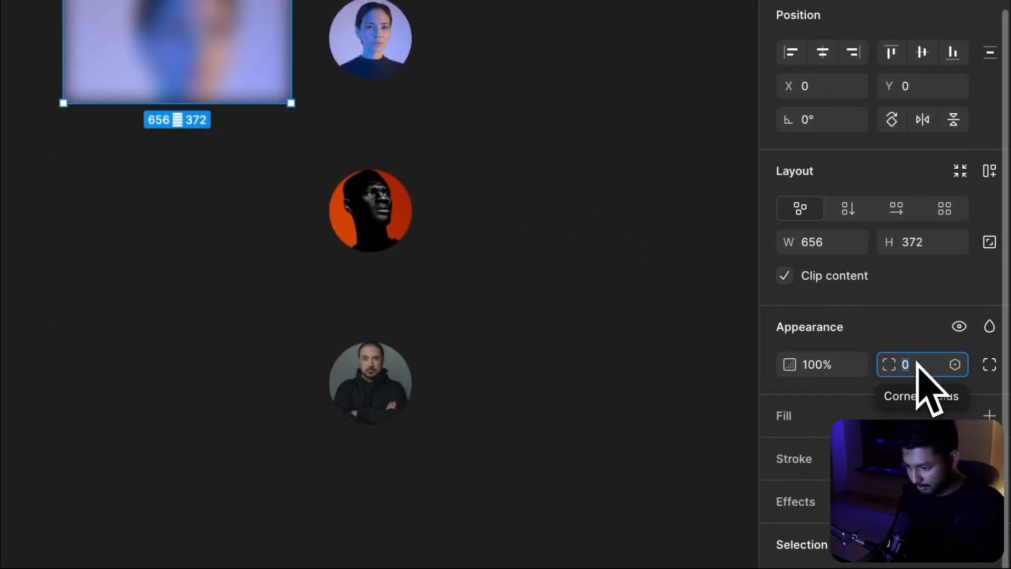
pyautogui.click(678, 244)
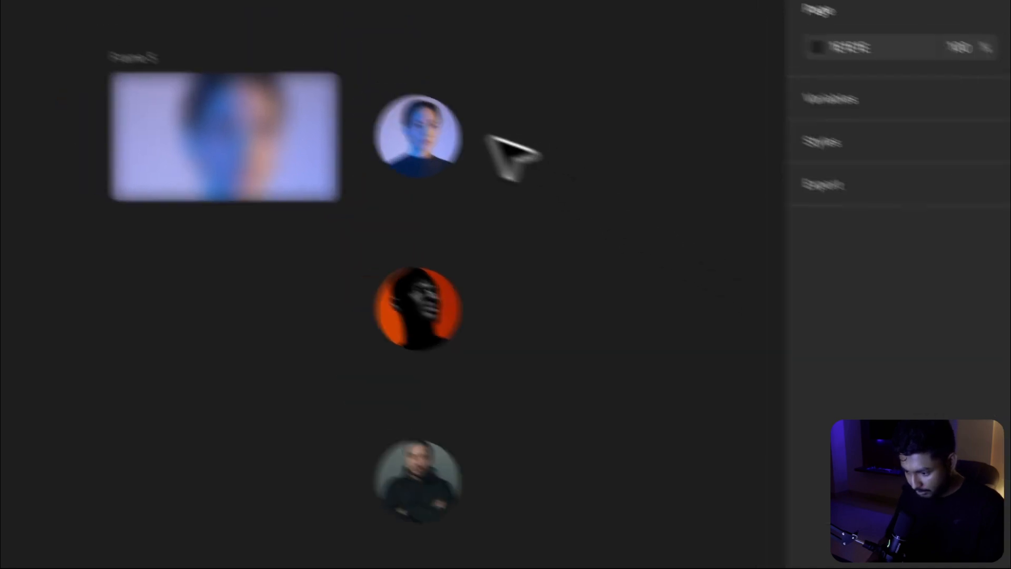
# Select the three circles, wrap them in a vertical auto layout, and set the spacing to 40
pyautogui.click(85, 57)
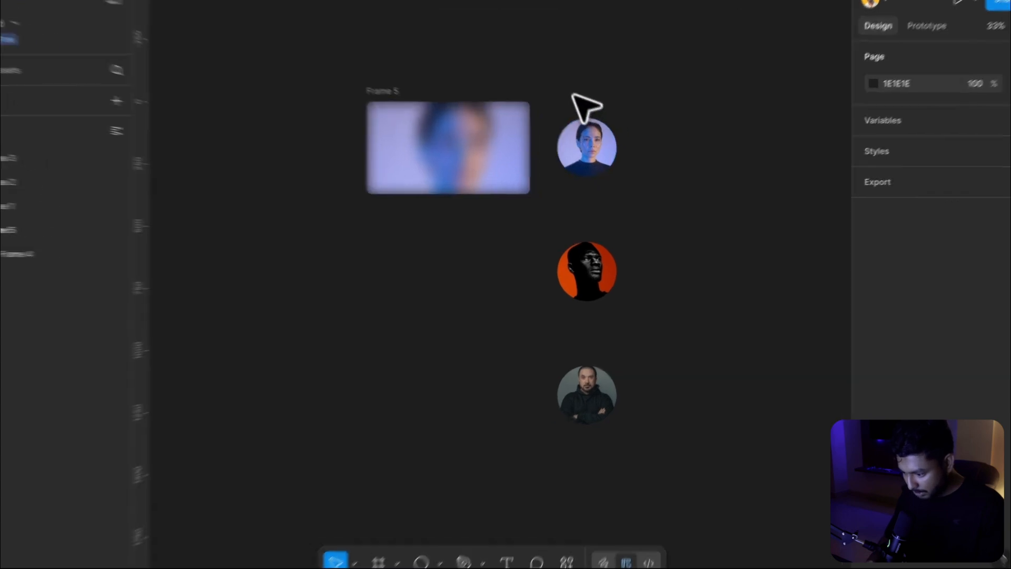
pyautogui.moveTo(580, 104); pyautogui.dragTo(584, 494)
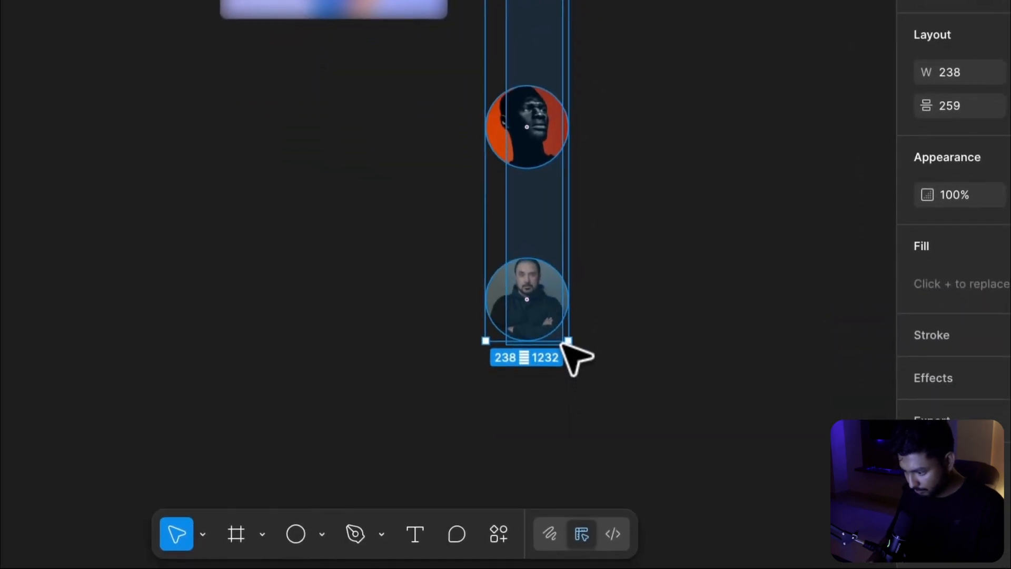
pyautogui.moveTo(563, 341); pyautogui.dragTo(562, 342)
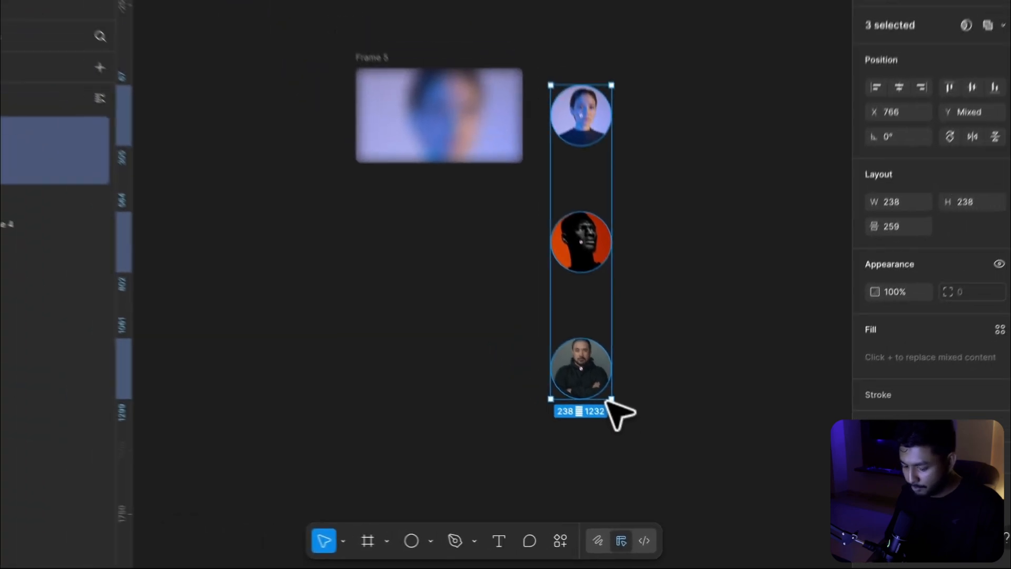
pyautogui.hotkey('shift', 'a')
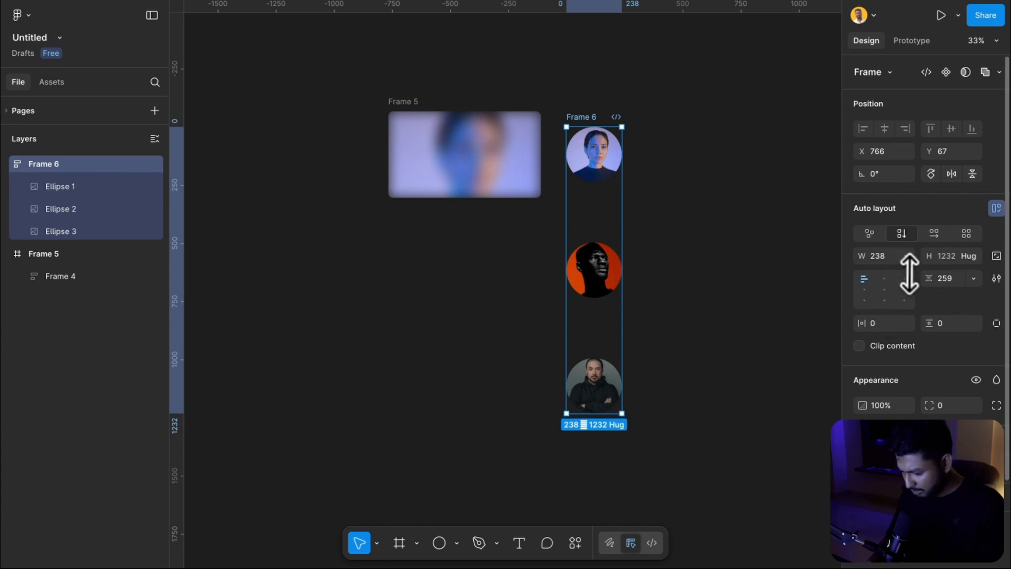
pyautogui.click(946, 279)
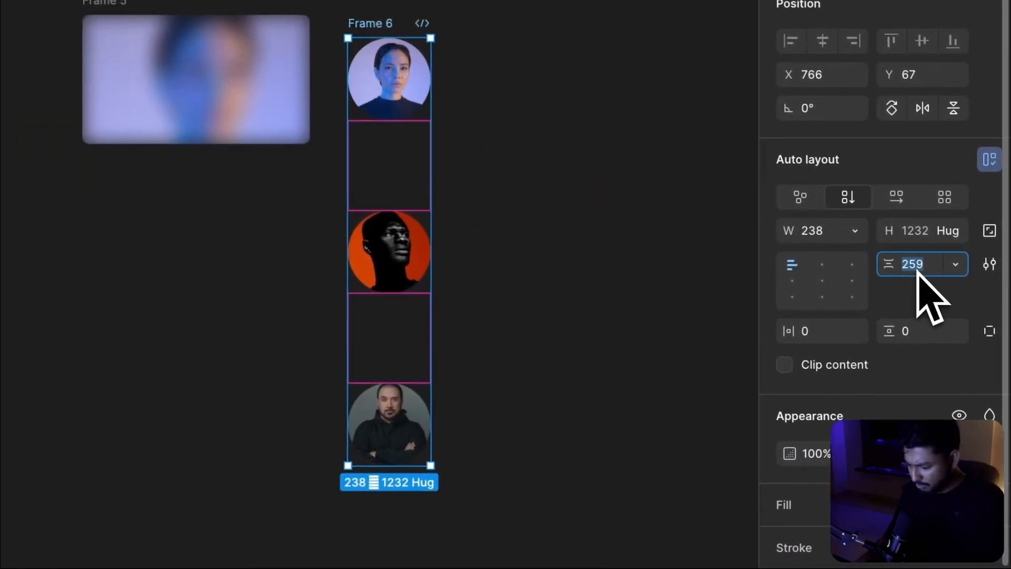
pyautogui.write('40')
pyautogui.press('Return')
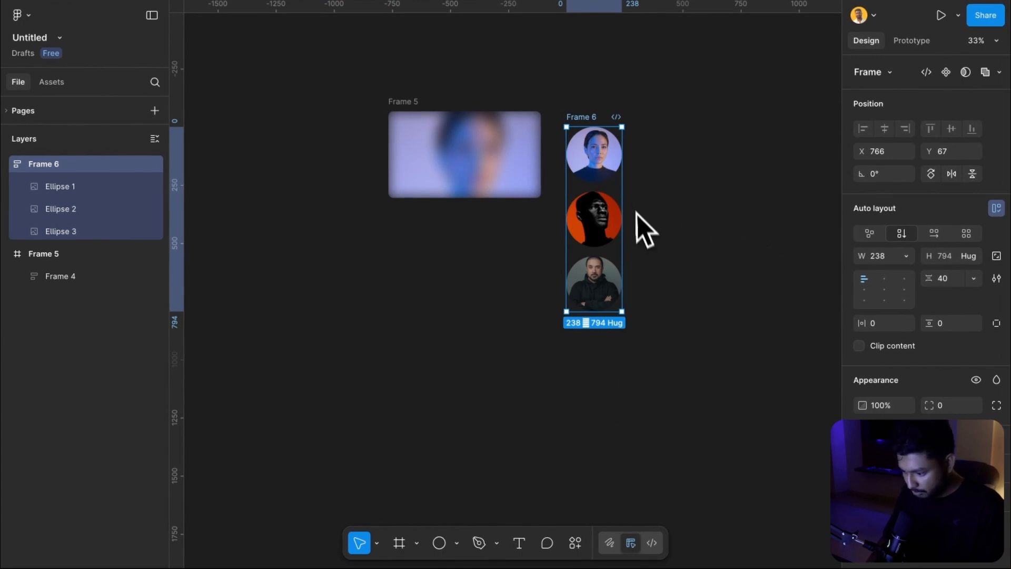
# Frame the circles' auto layout in a new frame, shrink it to 238 × 238, and enable clip content
pyautogui.rightClick(608, 159)
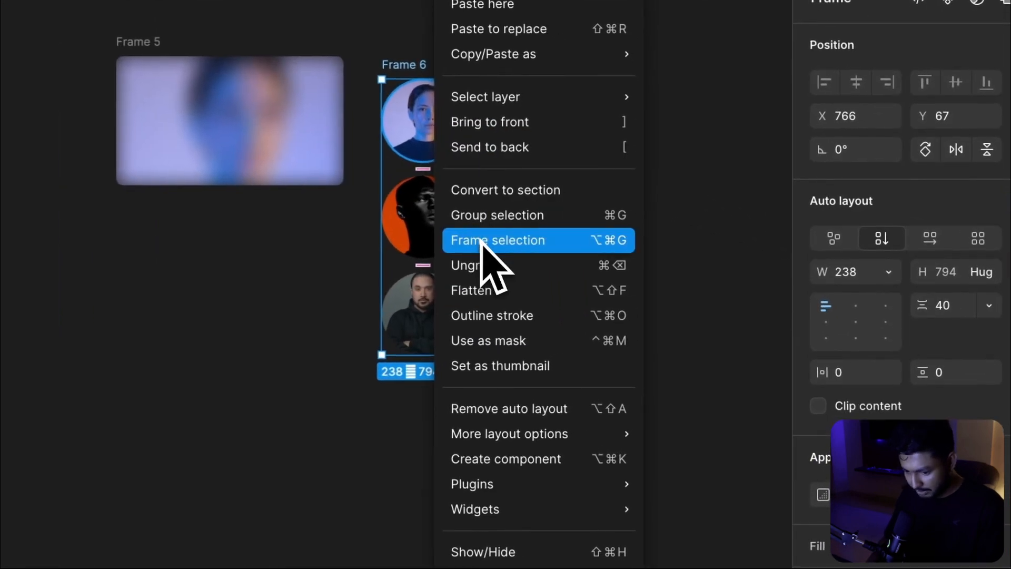
pyautogui.click(480, 240)
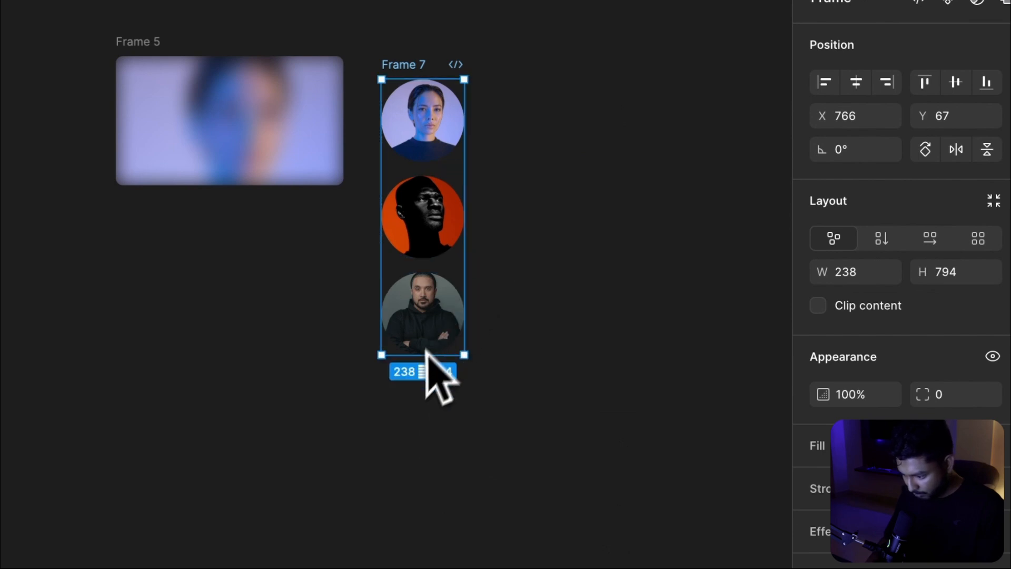
pyautogui.moveTo(416, 358); pyautogui.dragTo(425, 165)
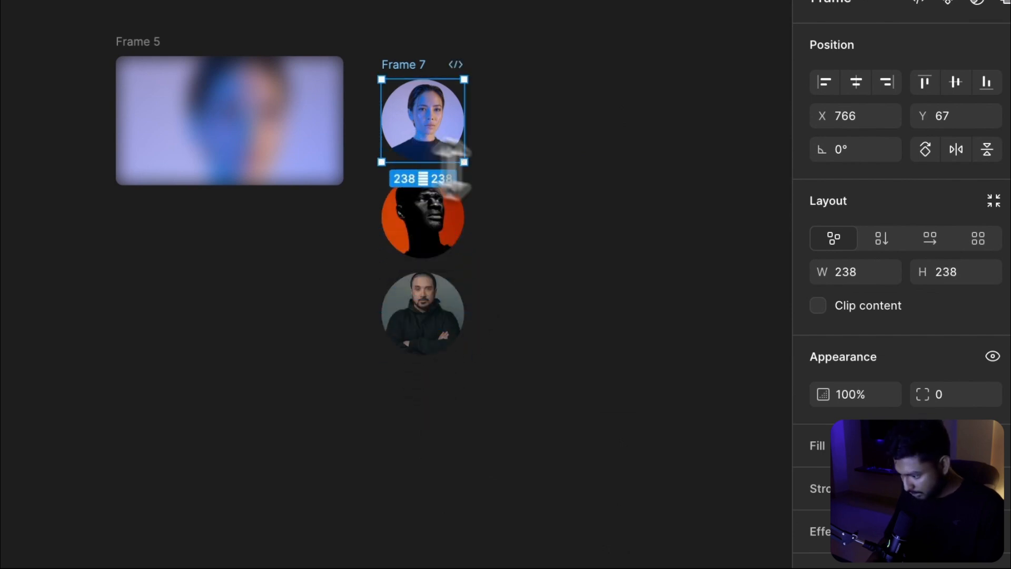
pyautogui.click(817, 306)
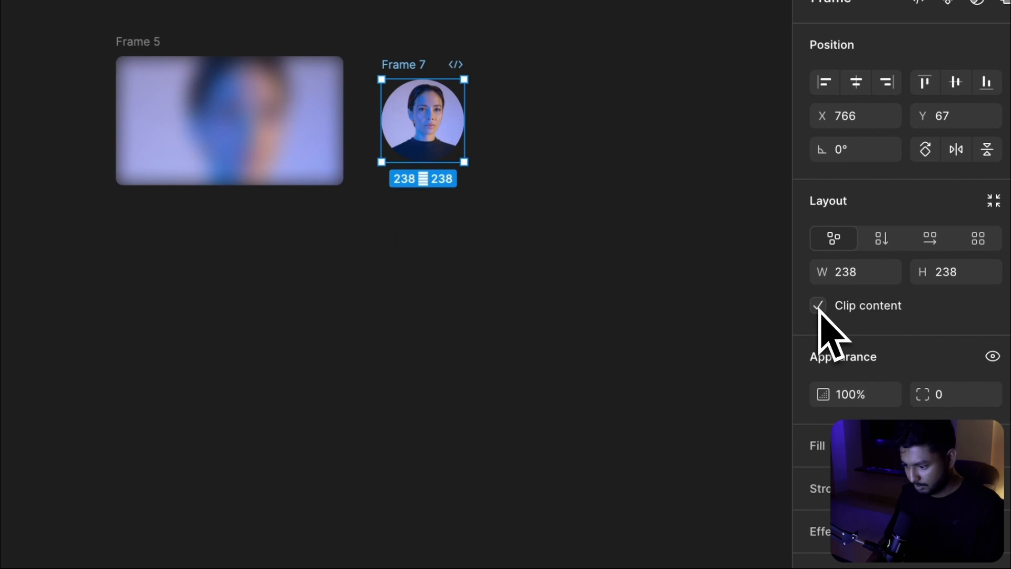
pyautogui.click(593, 166)
# Paste a copy of the circle avatar frame into Frame 5 and nudge it to the left edge at X 30
pyautogui.hscroll(-3, 593, 167)
pyautogui.scroll(1, 592, 167)
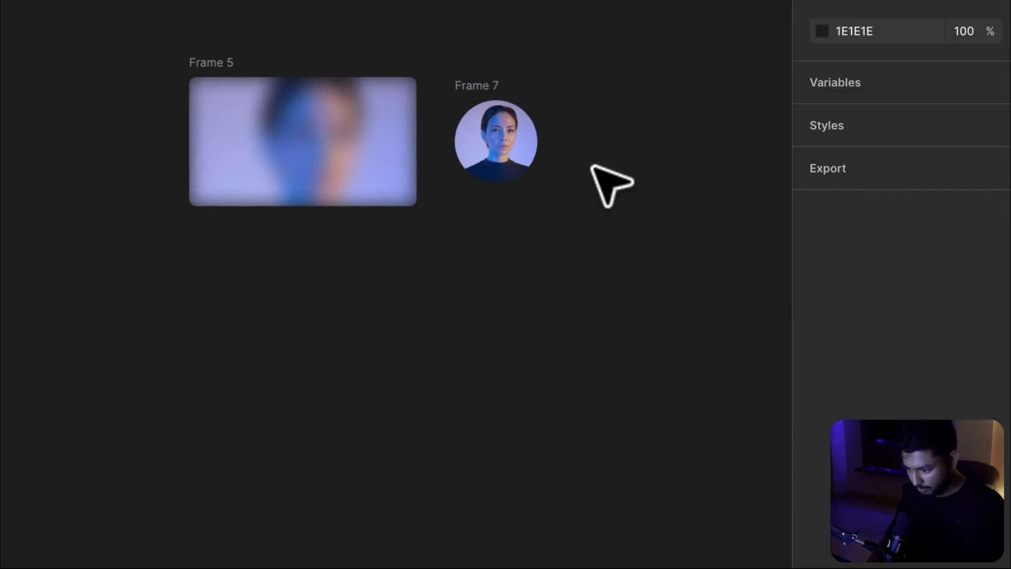
pyautogui.scroll(3, 699, 183)
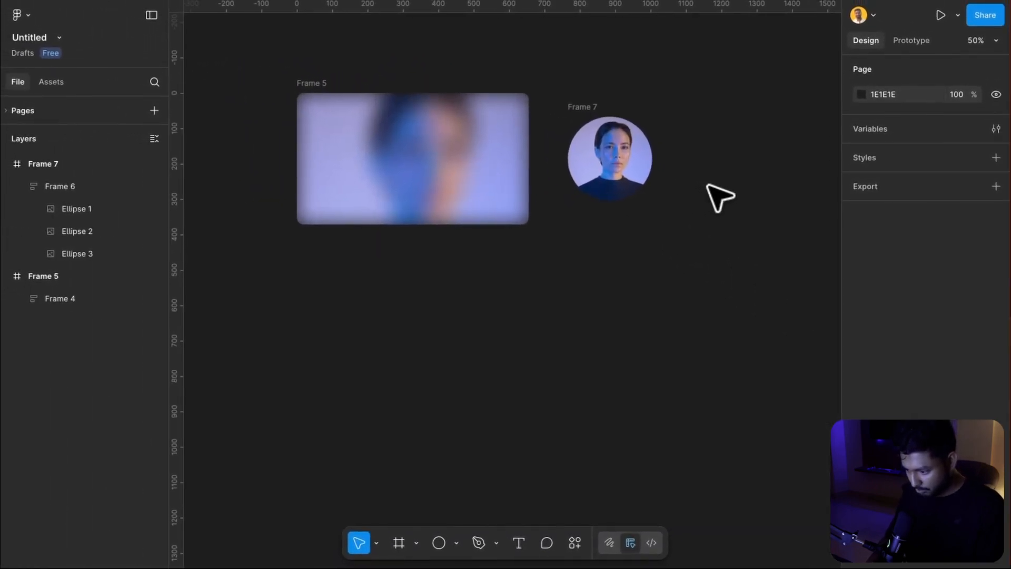
pyautogui.hscroll(-2, 705, 184)
pyautogui.scroll(1, 705, 184)
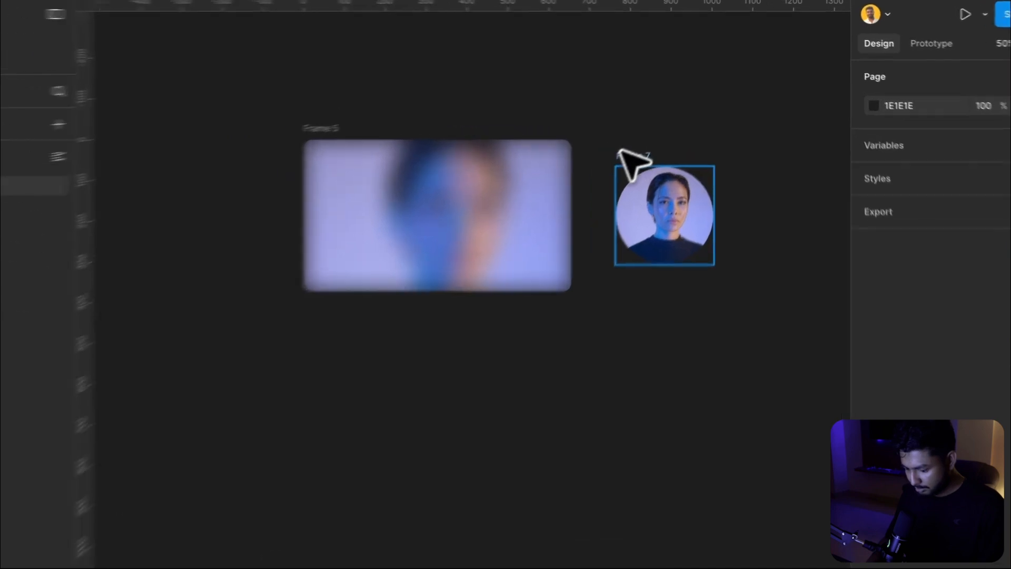
pyautogui.click(642, 136)
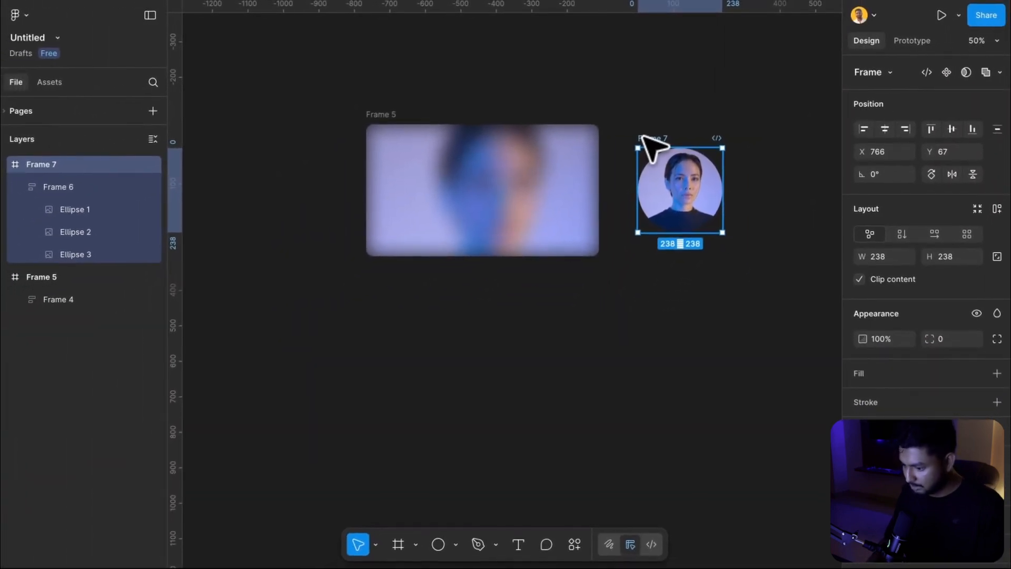
pyautogui.click(374, 115)
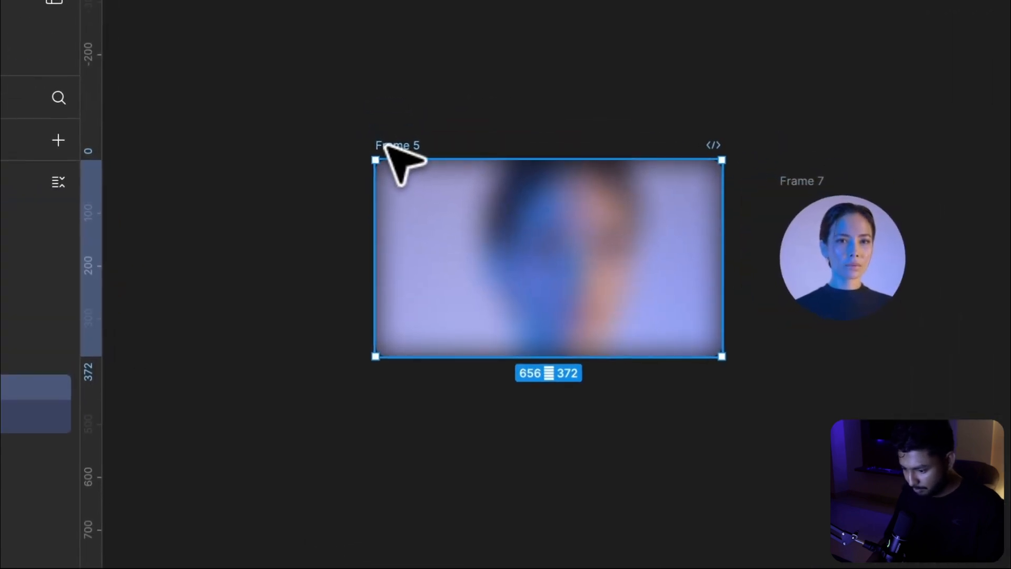
pyautogui.hotkey('ctrl', 'v')
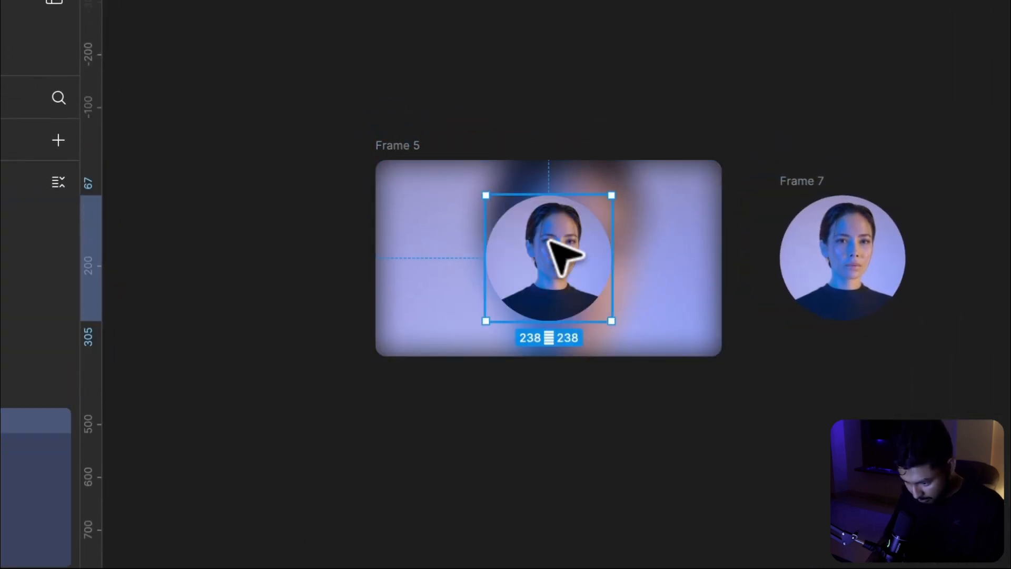
pyautogui.moveTo(548, 240); pyautogui.dragTo(460, 248)
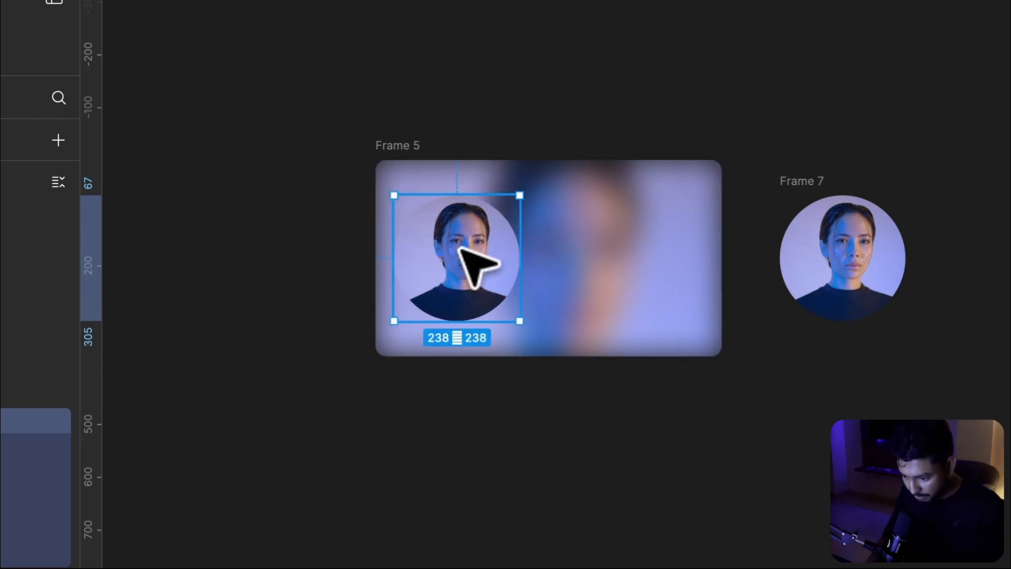
pyautogui.press('alt')
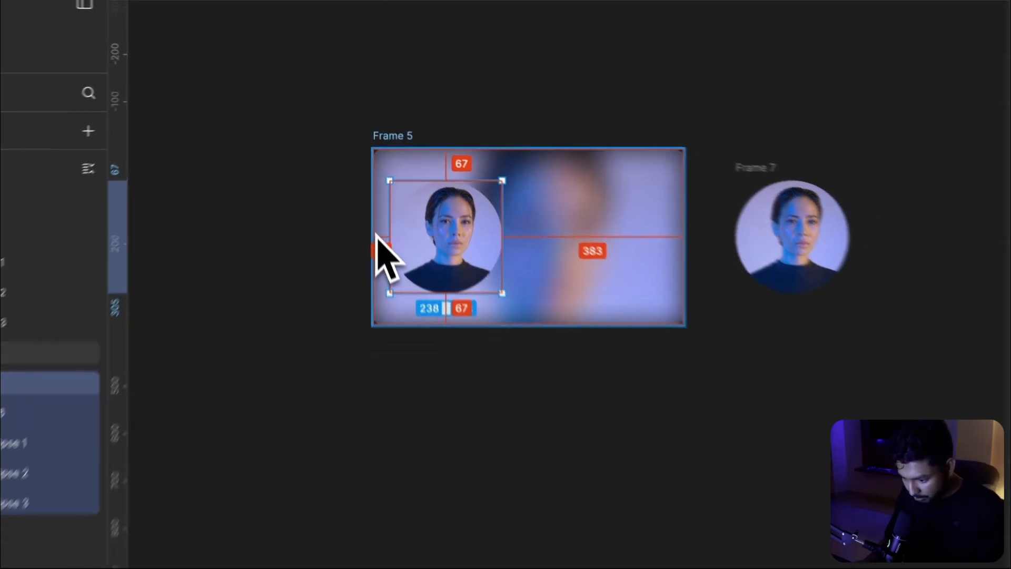
pyautogui.hotkey('alt', 'Left')
pyautogui.hotkey('alt', 'Left')
pyautogui.hotkey('alt', 'Left')
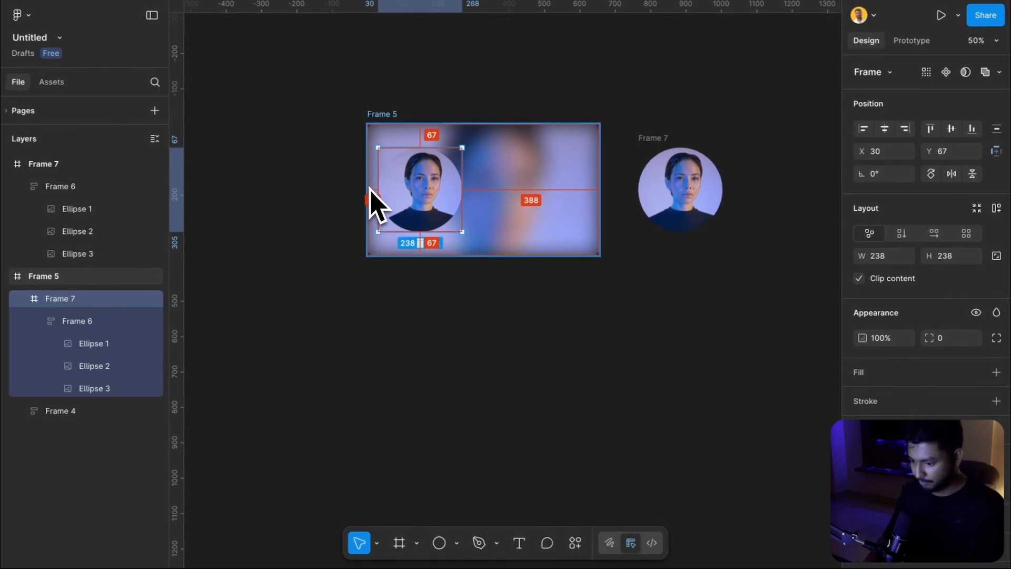
# Move the original circle avatar frame farther right, to about X 1155
pyautogui.click(325, 171)
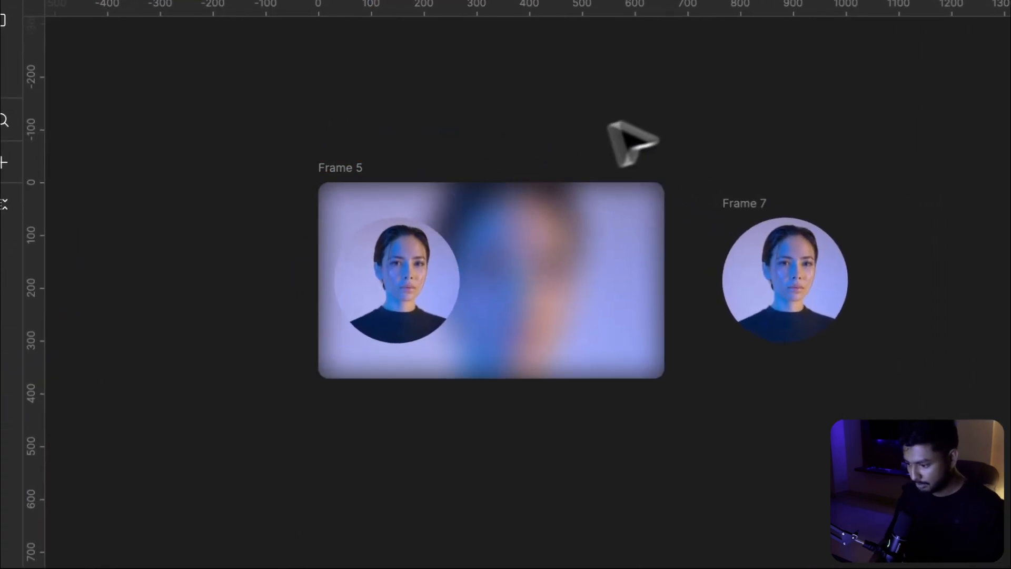
pyautogui.click(754, 208)
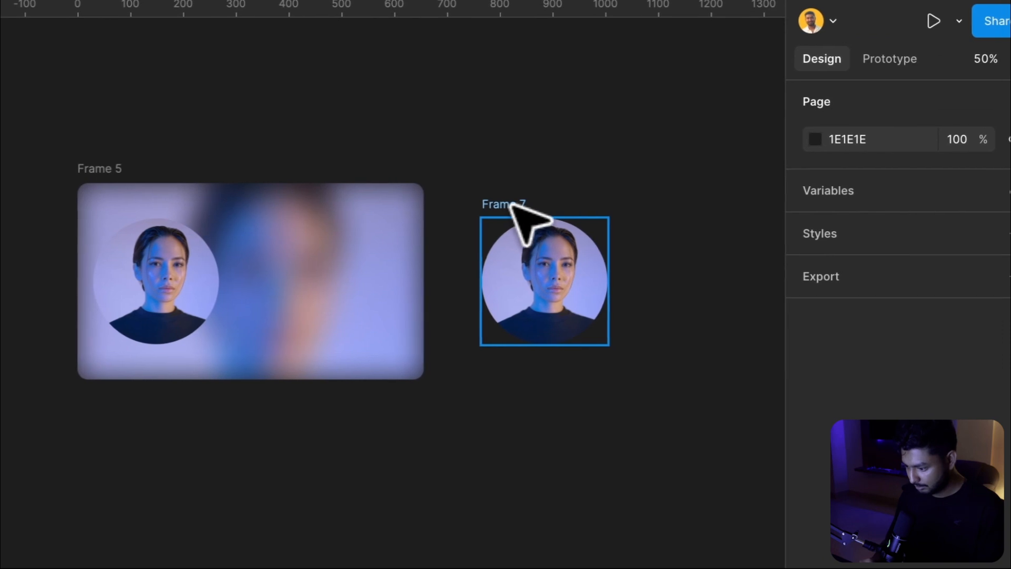
pyautogui.moveTo(514, 206); pyautogui.dragTo(705, 210)
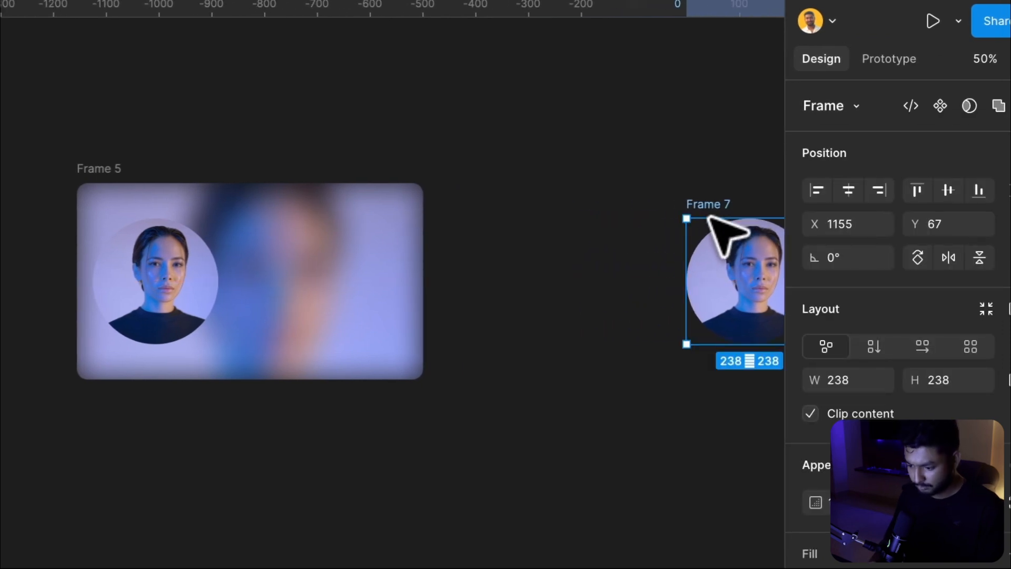
pyautogui.hscroll(2, 542, 219)
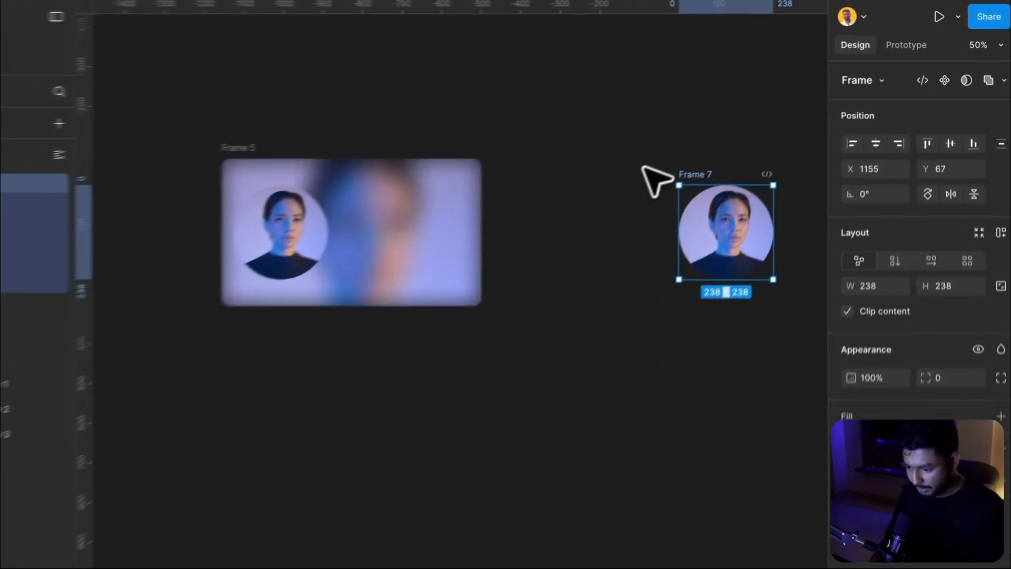
pyautogui.scroll(3, 433, 203)
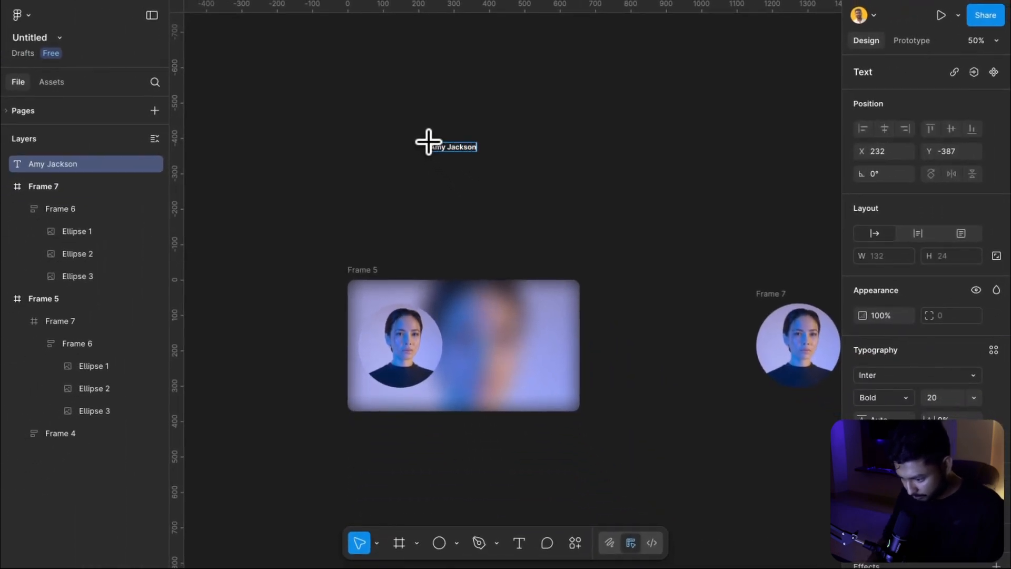
# Scale the name text up to about 307 × 56 and reposition it above the frames
pyautogui.press('Escape')
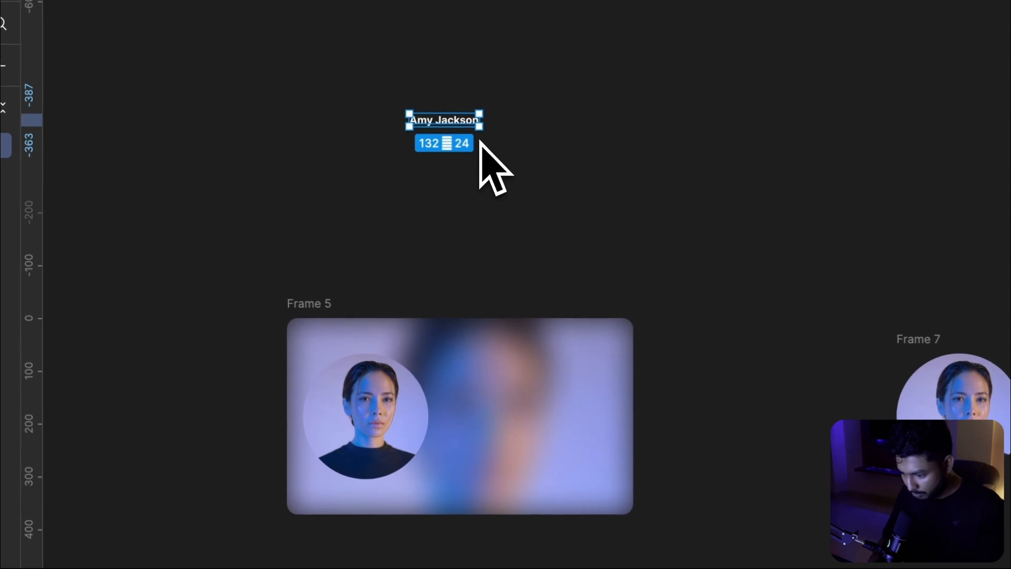
pyautogui.moveTo(482, 127); pyautogui.dragTo(571, 143)
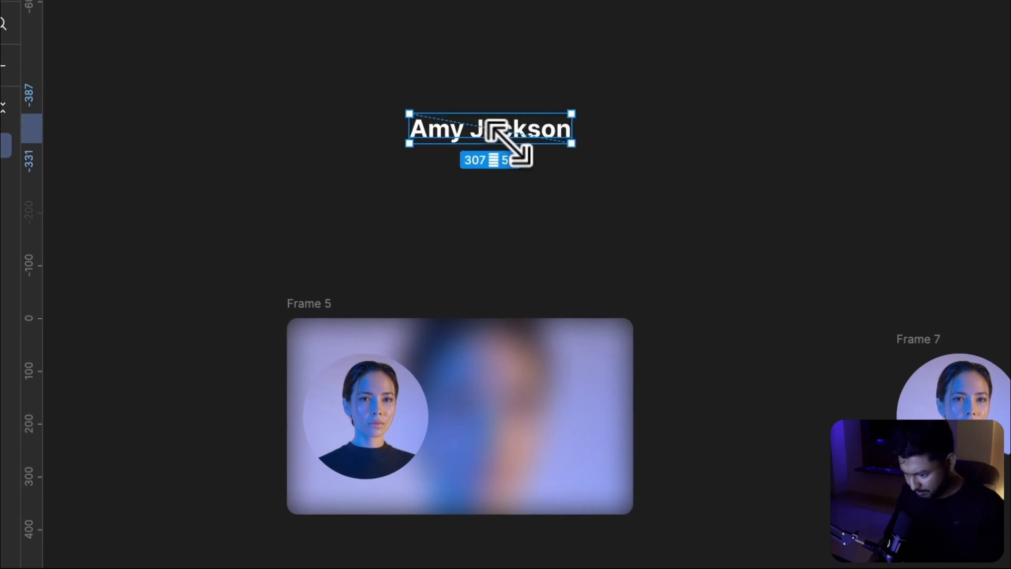
pyautogui.moveTo(517, 117); pyautogui.dragTo(510, 84)
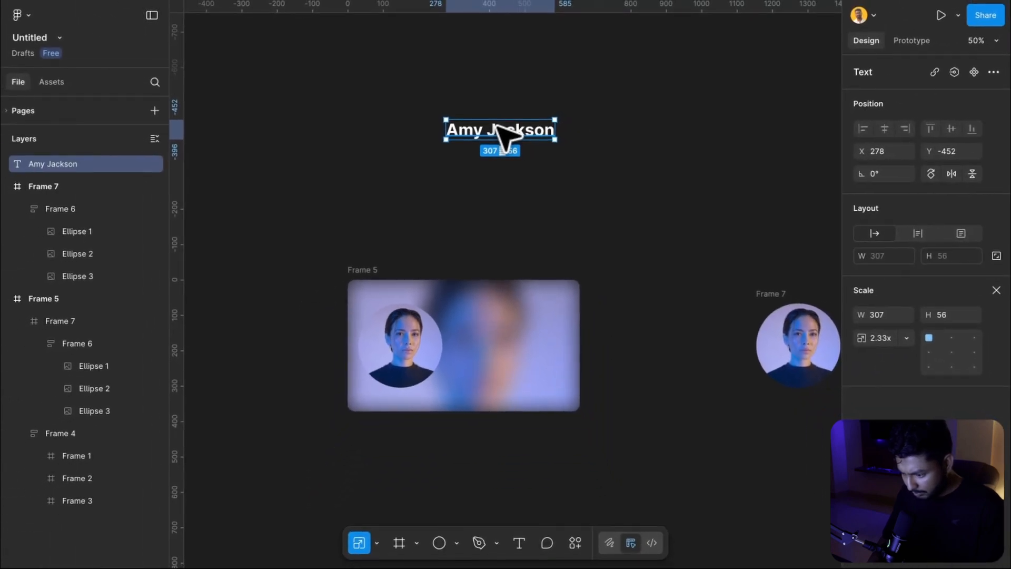
# Move the name text into Frame 5 beside the circle avatar
pyautogui.moveTo(497, 125); pyautogui.dragTo(500, 235)
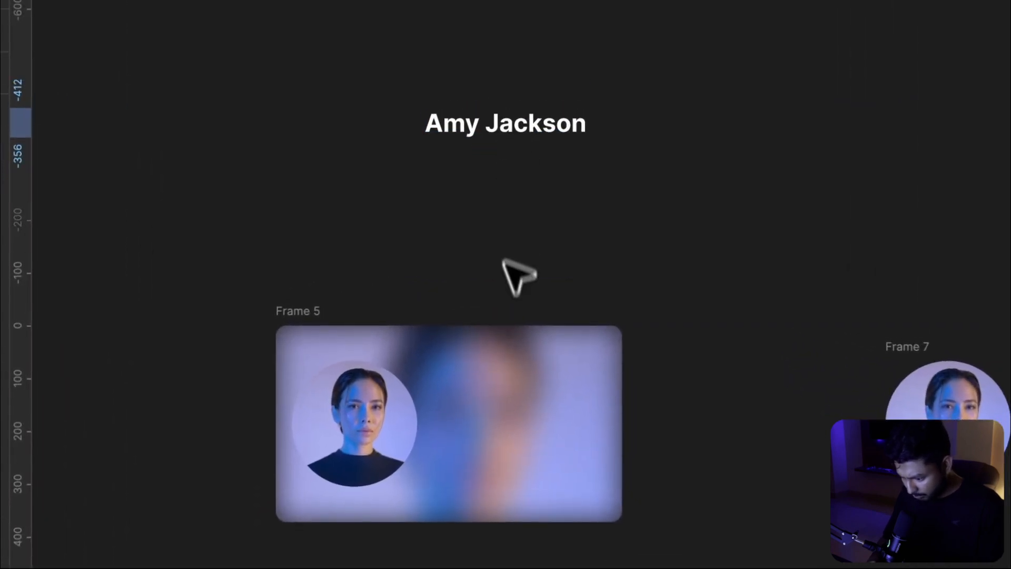
pyautogui.moveTo(518, 276); pyautogui.dragTo(515, 428)
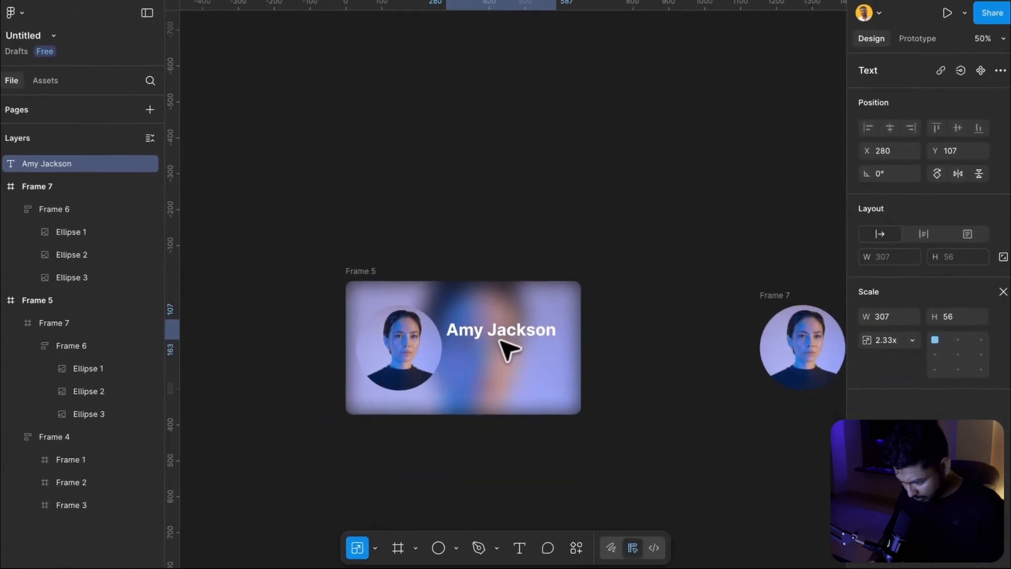
pyautogui.moveTo(499, 340); pyautogui.dragTo(507, 344)
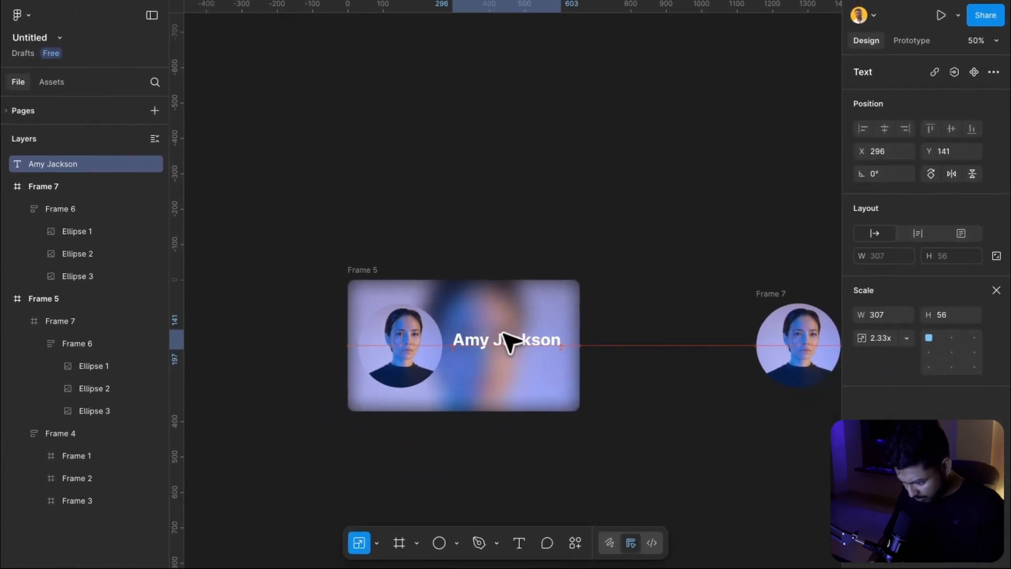
pyautogui.moveTo(507, 344); pyautogui.dragTo(510, 350)
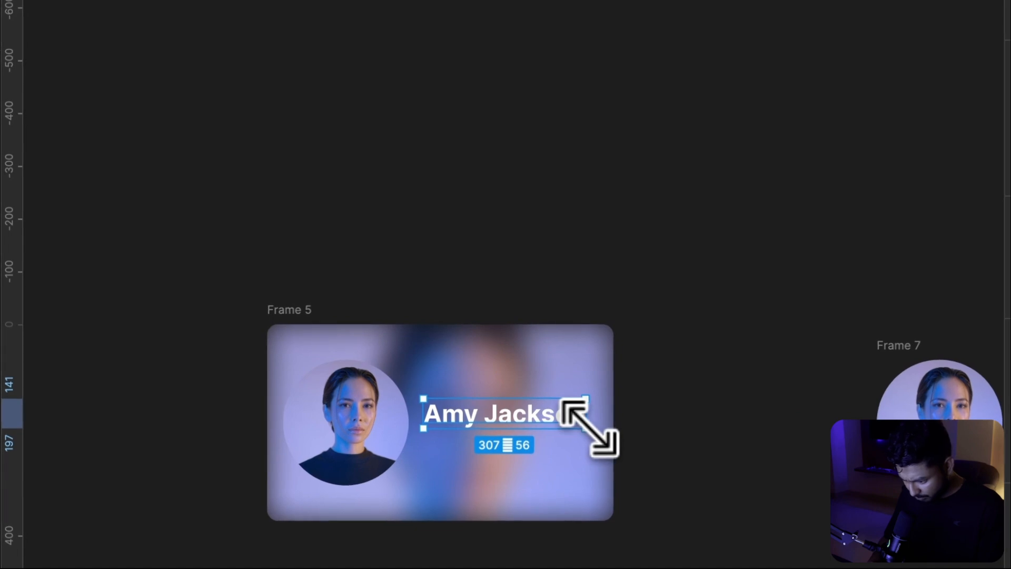
# Scale the name text down to about 263 × 48 and move it back above Frame 5
pyautogui.moveTo(590, 429); pyautogui.dragTo(564, 417)
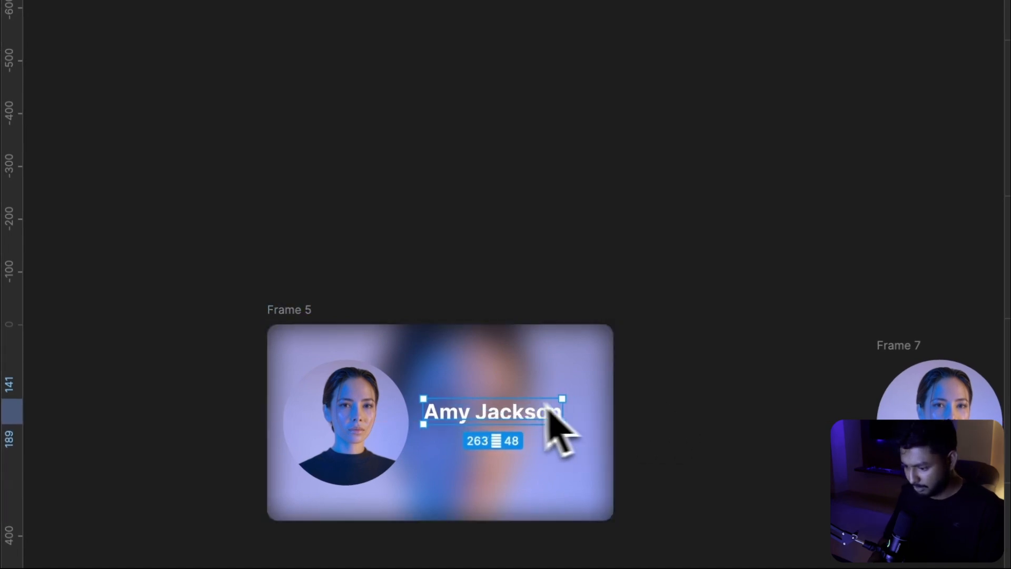
pyautogui.moveTo(477, 310); pyautogui.dragTo(495, 191)
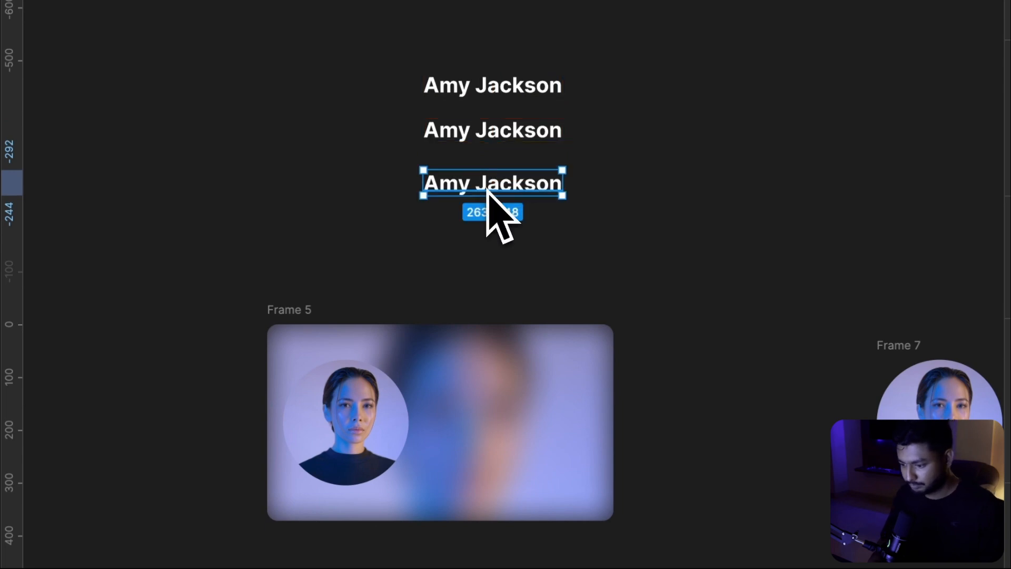
# Replace the text of the second name label with a different person's full name
pyautogui.click(581, 109)
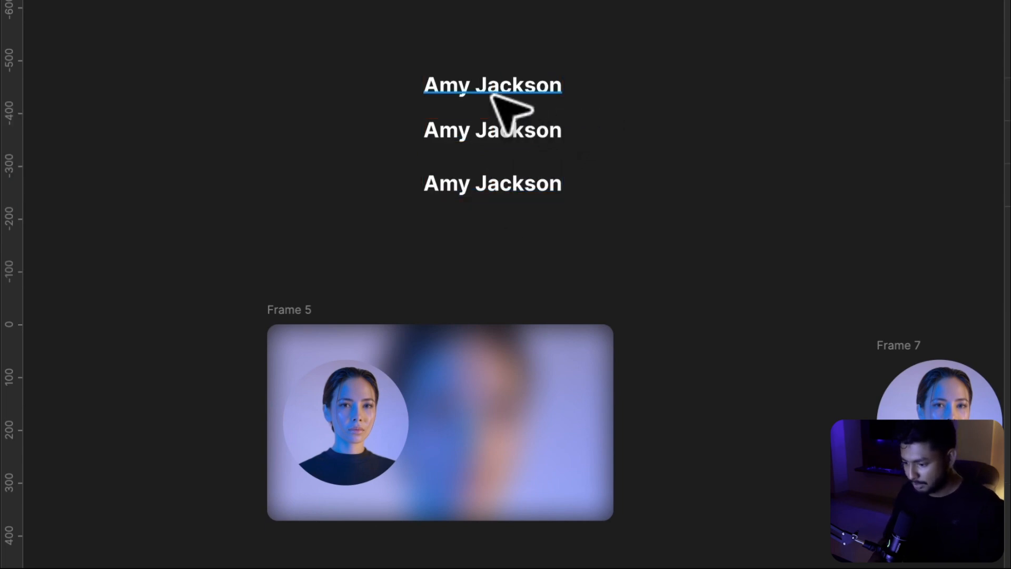
pyautogui.doubleClick(451, 133)
pyautogui.click(463, 136)
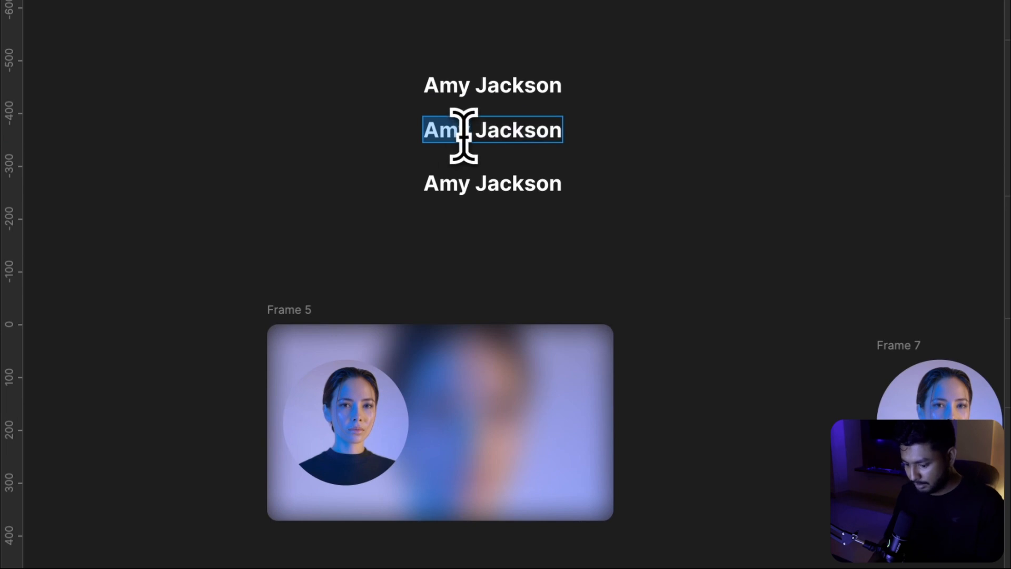
pyautogui.tripleClick(464, 136)
pyautogui.write('Sam Curran')
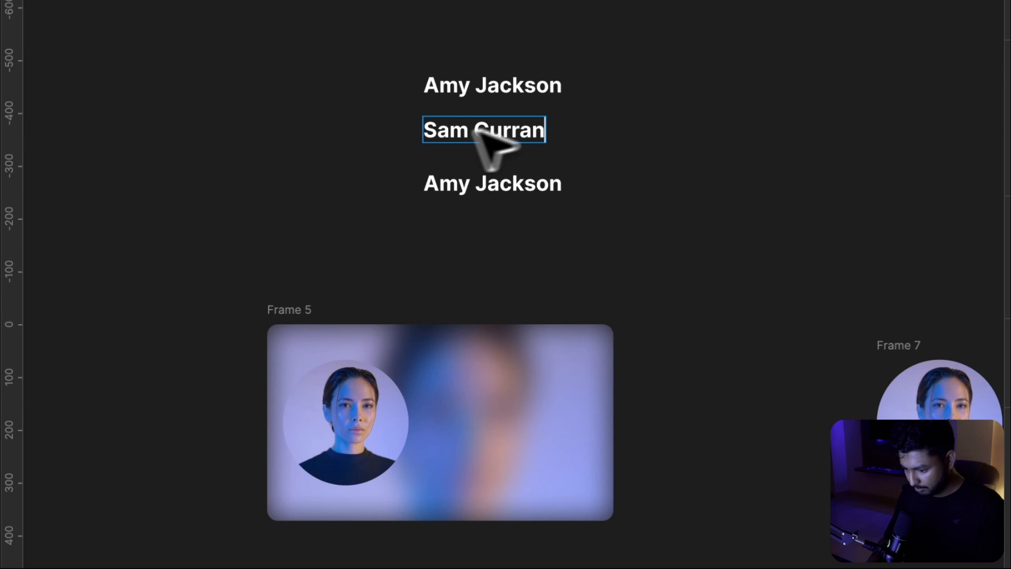
pyautogui.press('Escape')
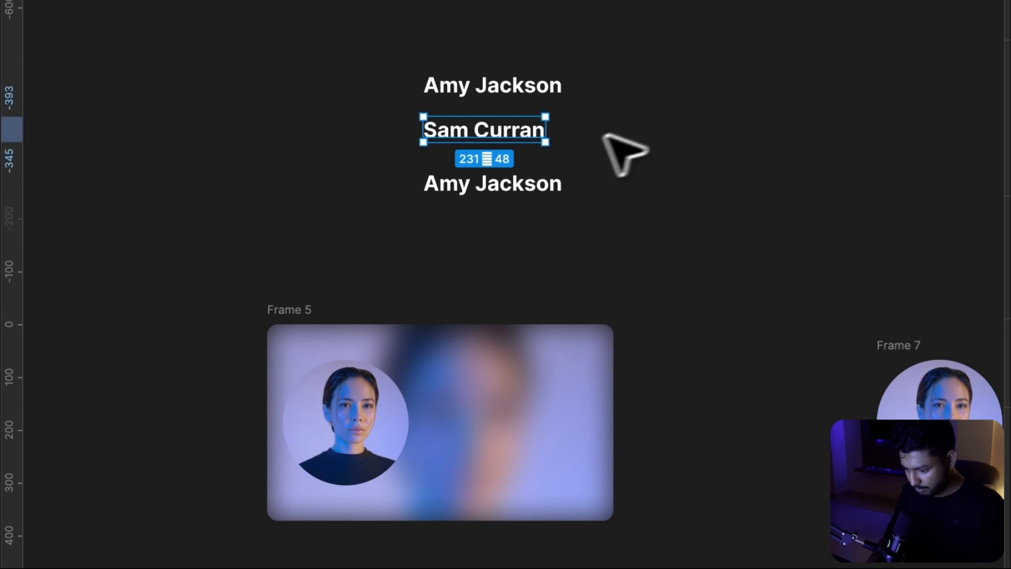
# Replace the text of the third name label with a third person's full name
pyautogui.hscroll(3, 390, 348)
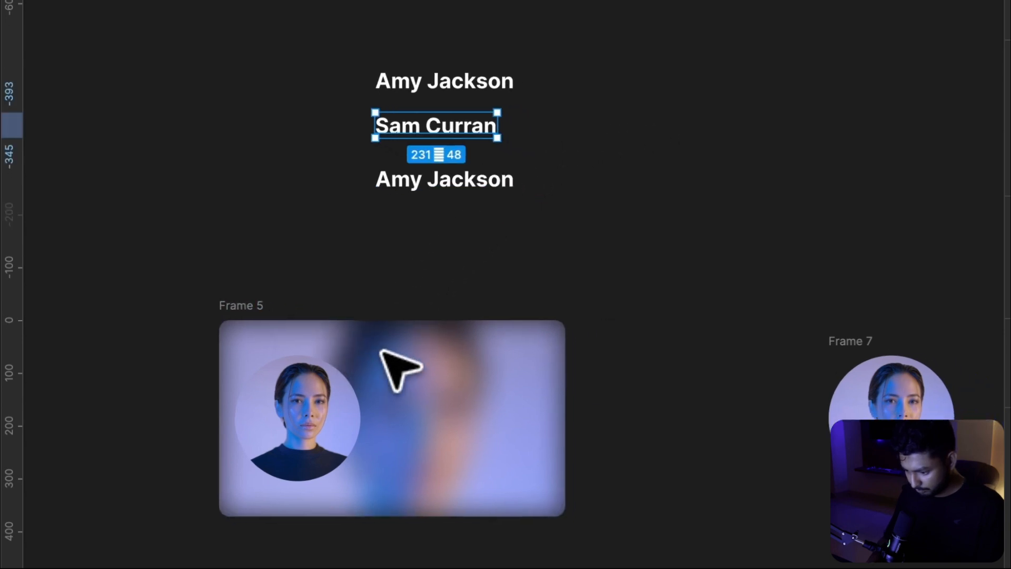
pyautogui.doubleClick(402, 171)
pyautogui.hotkey('ctrl', 'c')
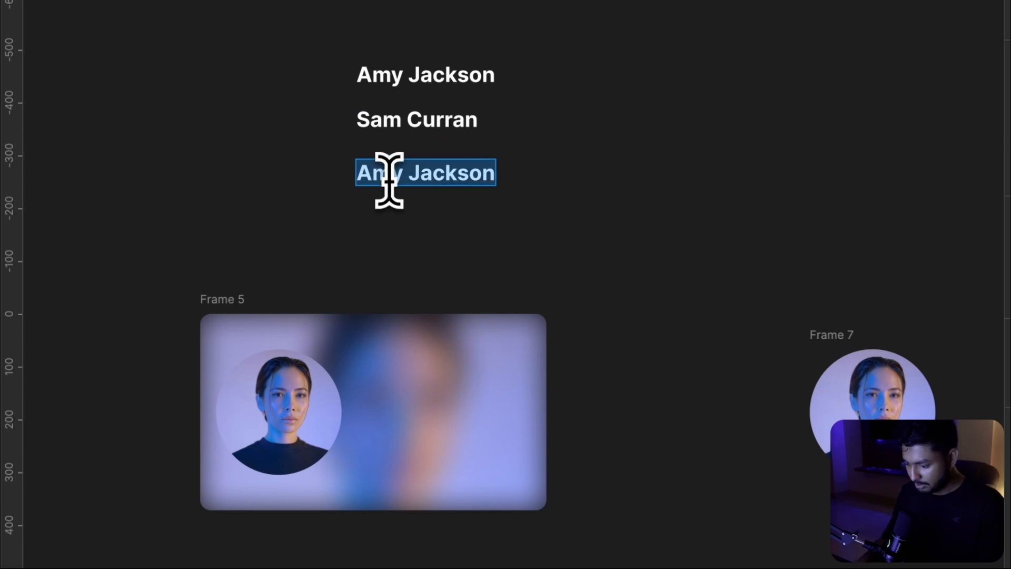
pyautogui.write('Peter Philip')
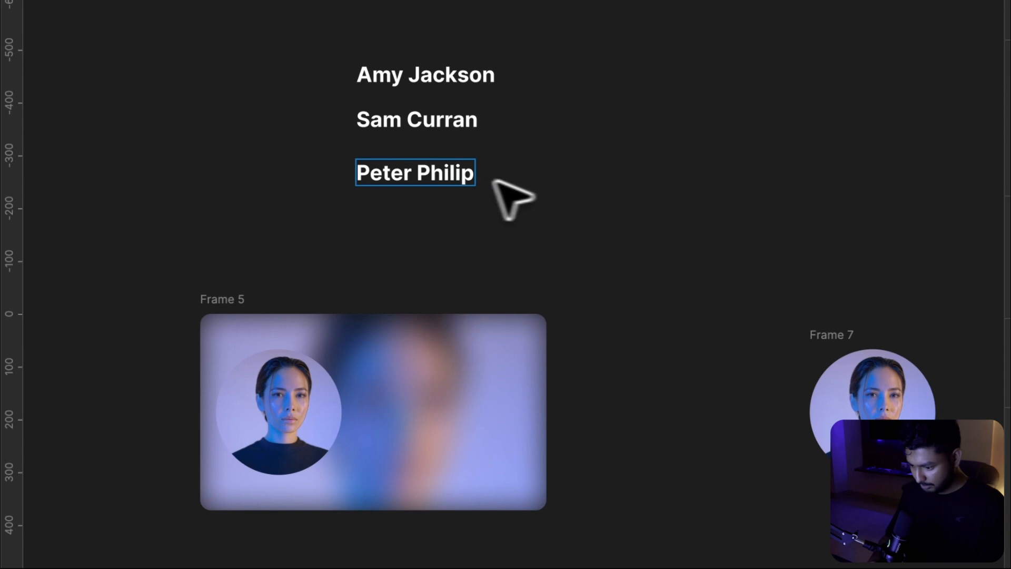
pyautogui.press('Escape')
pyautogui.press('Escape')
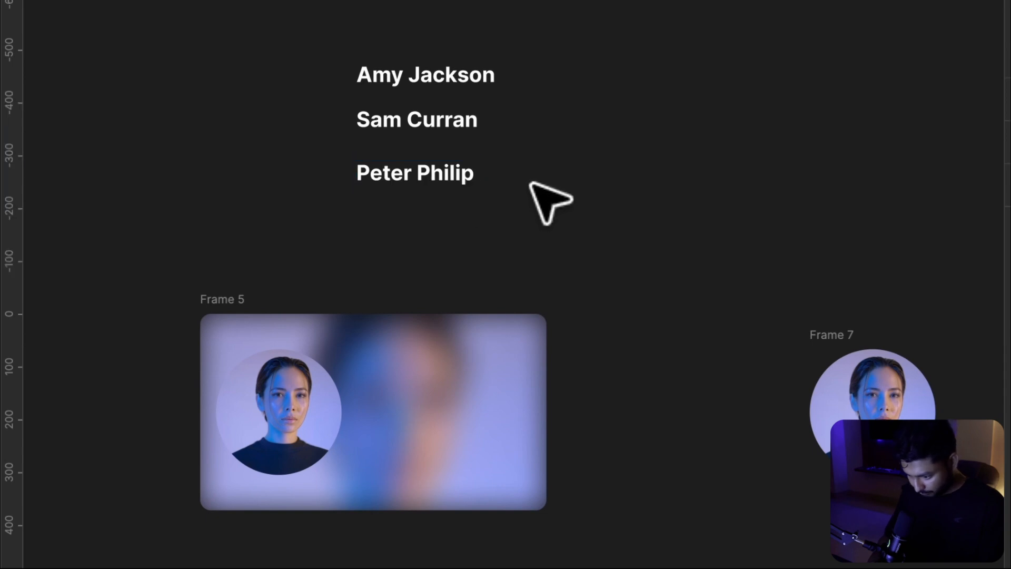
# Wrap the three name labels in an auto layout and frame that auto layout in a new frame
pyautogui.moveTo(348, 232); pyautogui.dragTo(524, 40)
pyautogui.hotkey('ctrl', 'Return')
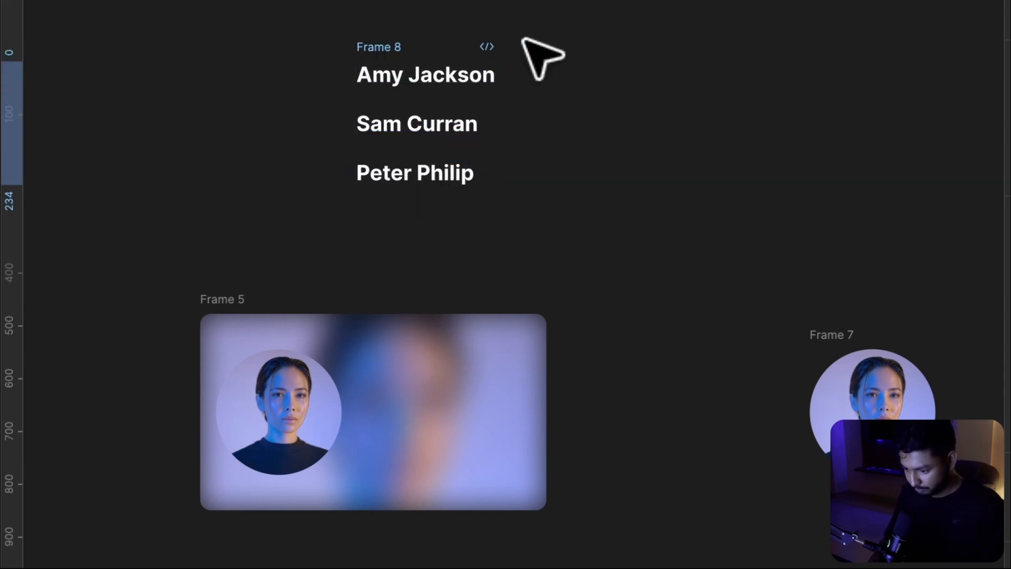
pyautogui.rightClick(414, 77)
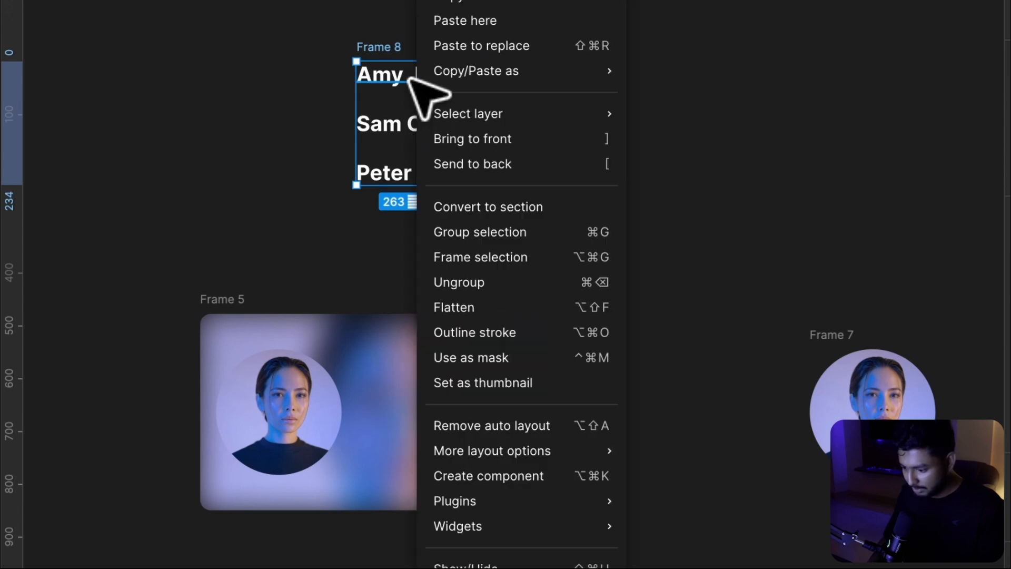
pyautogui.click(475, 261)
# Shrink the labels' frame to 48 high so only the first name shows, and enable clip content
pyautogui.moveTo(418, 184); pyautogui.dragTo(421, 93)
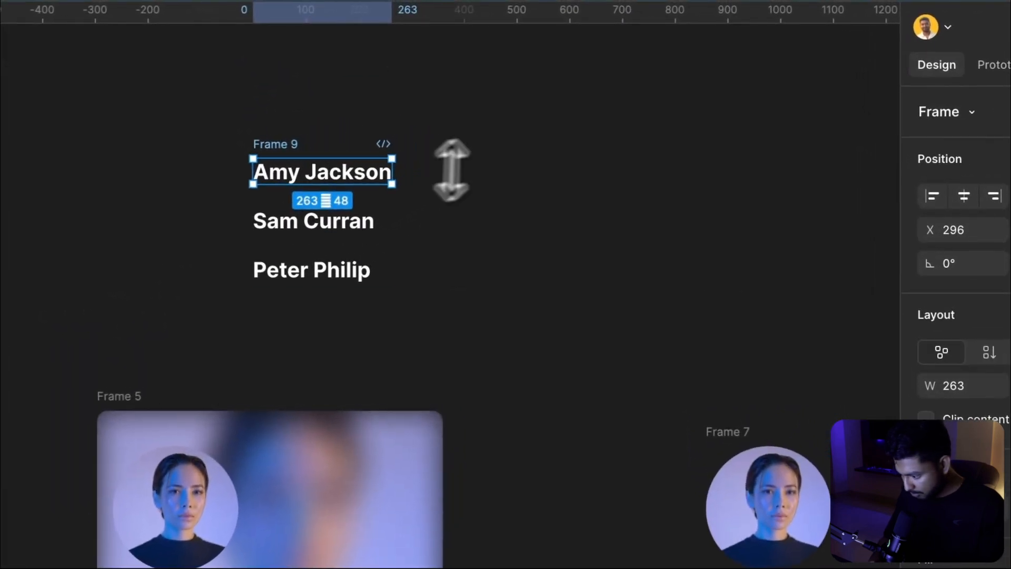
pyautogui.click(913, 405)
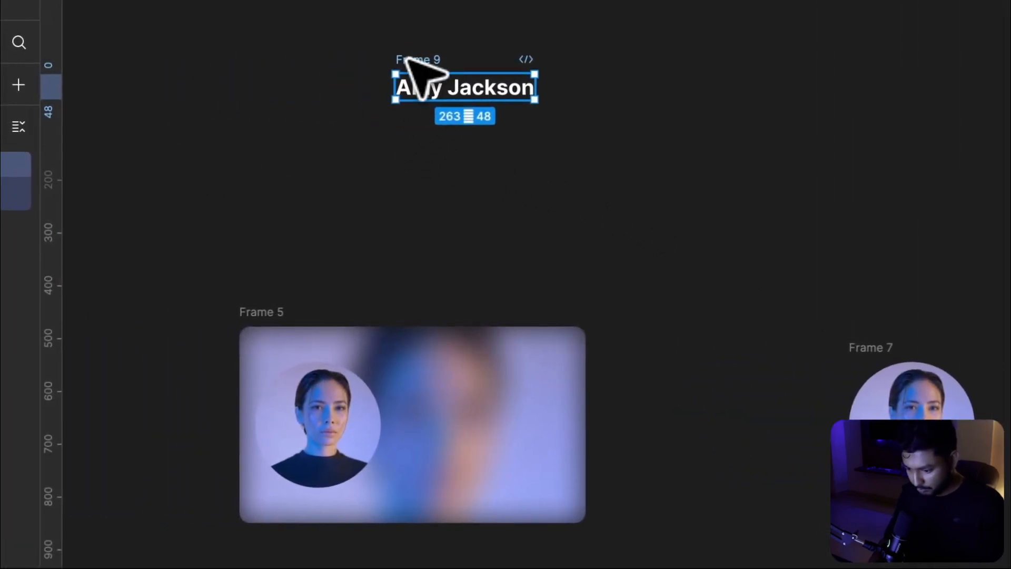
pyautogui.click(269, 311)
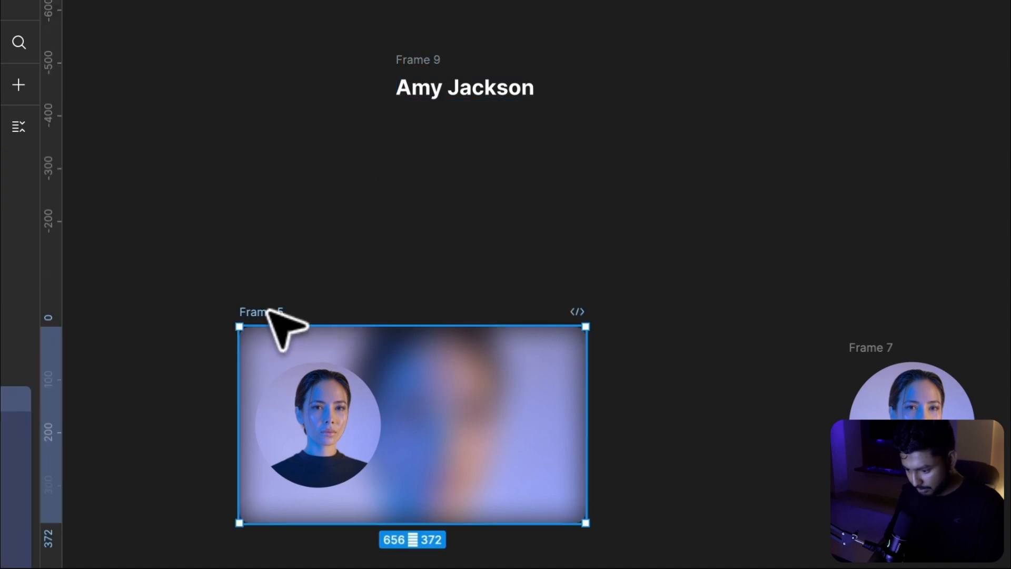
# Paste the clipped name-label frame into the portrait card beside the circle avatar
pyautogui.hotkey('ctrl', 'v')
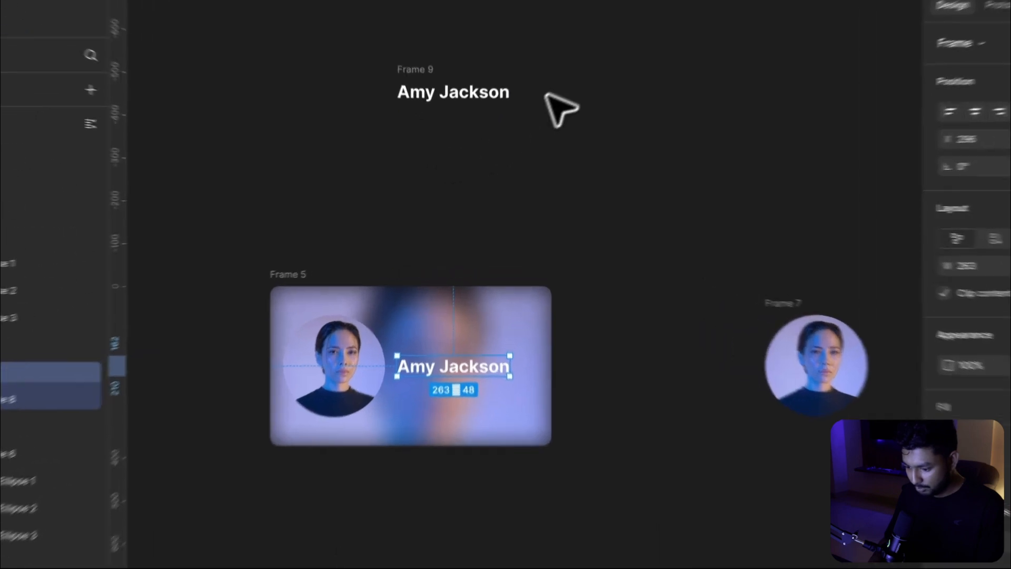
pyautogui.click(548, 101)
pyautogui.click(412, 396)
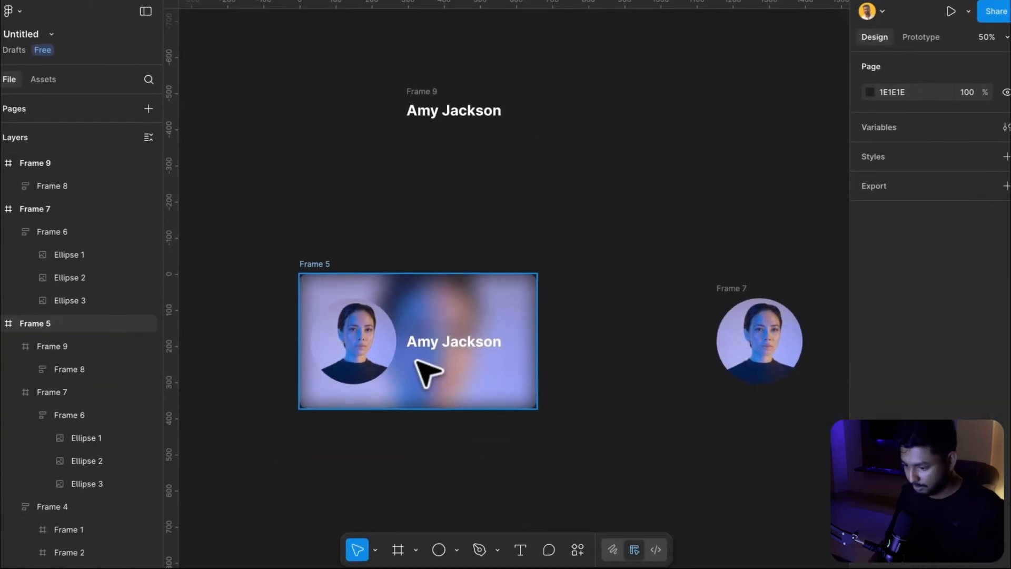
# Add a text label reading Product Designer on the canvas
pyautogui.click(528, 216)
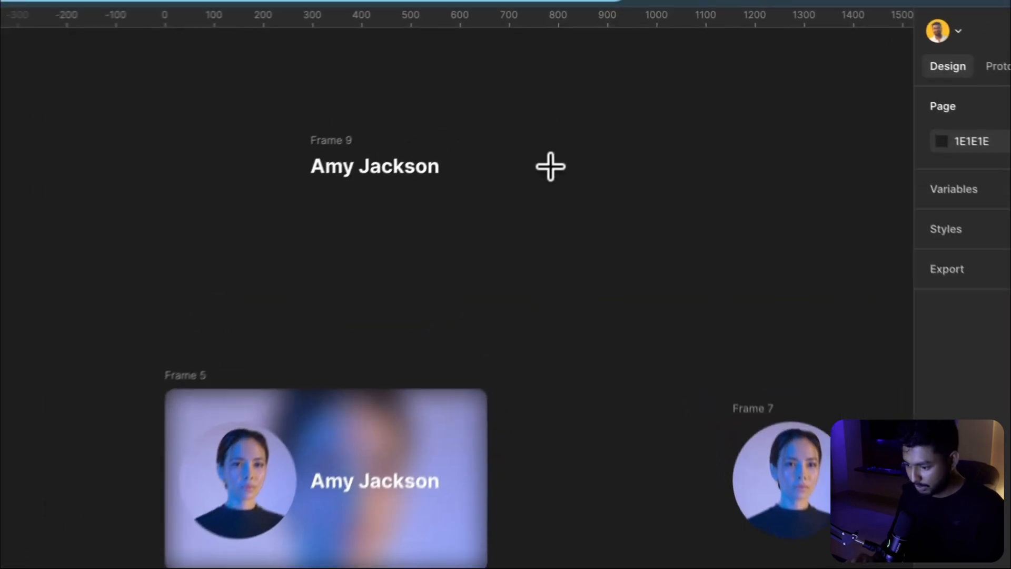
pyautogui.click(581, 113)
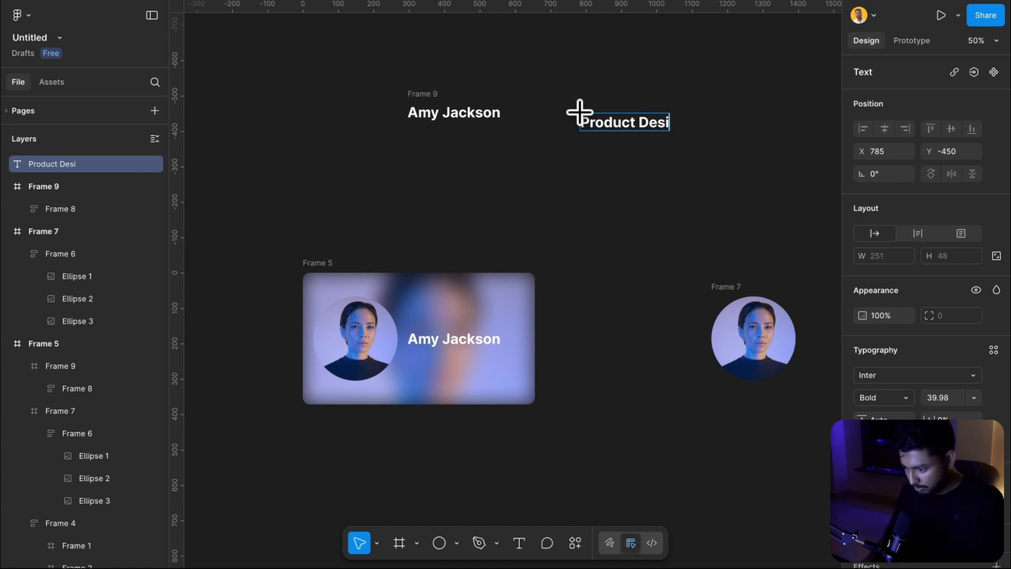
pyautogui.press('Escape')
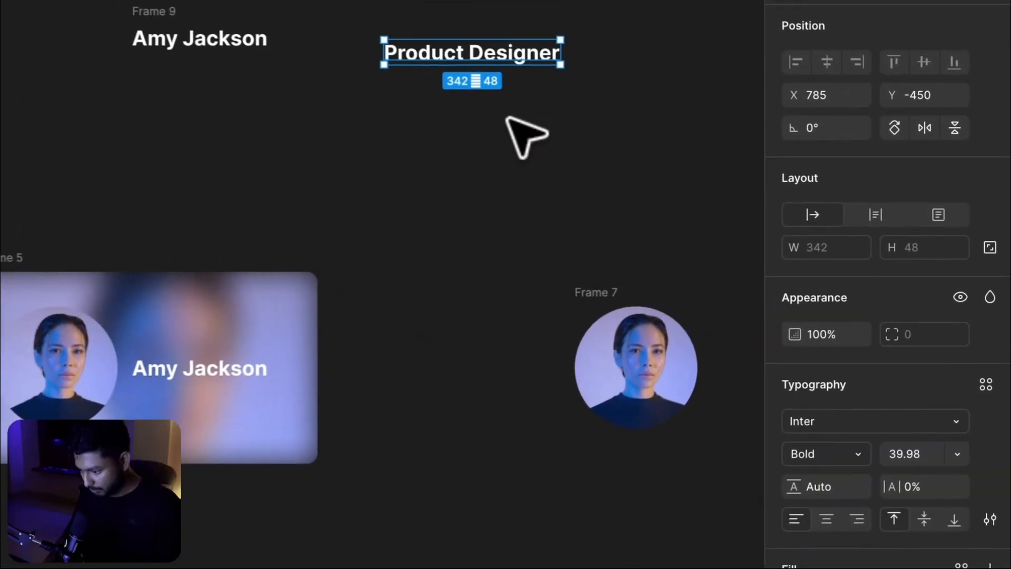
# Set the Product Designer text to Regular weight at size 20
pyautogui.doubleClick(463, 50)
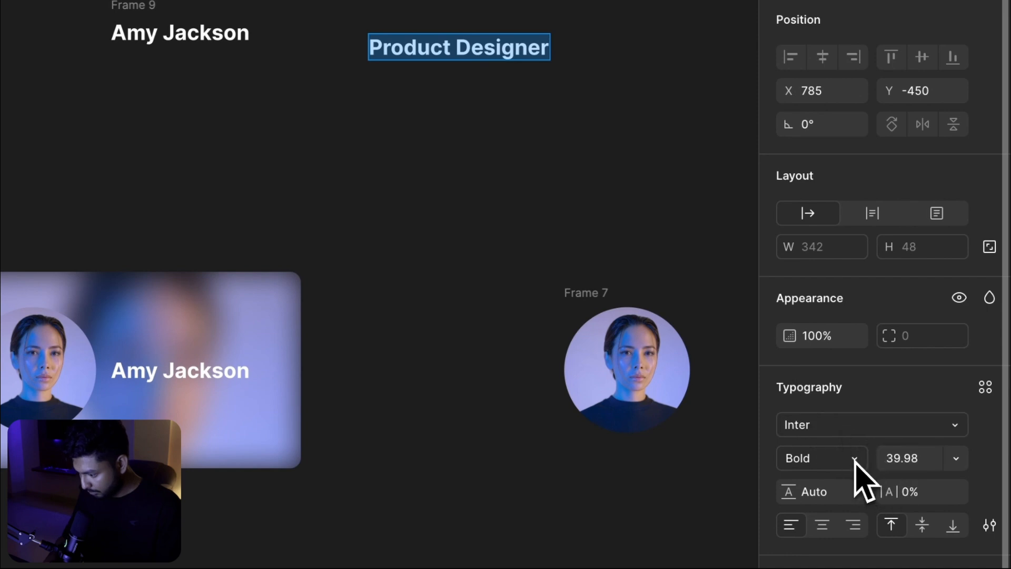
pyautogui.click(854, 461)
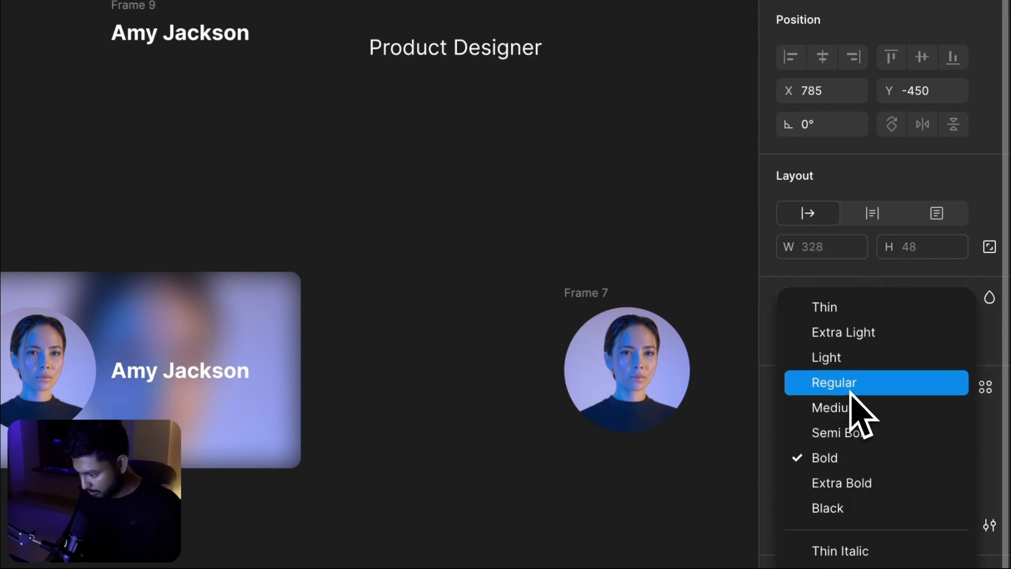
pyautogui.click(857, 410)
pyautogui.click(954, 458)
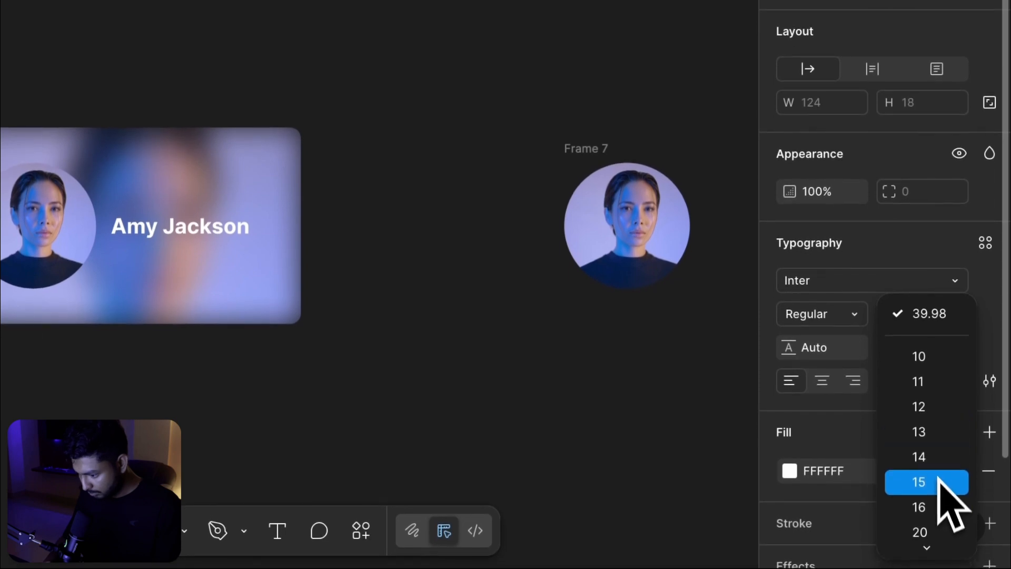
pyautogui.click(927, 531)
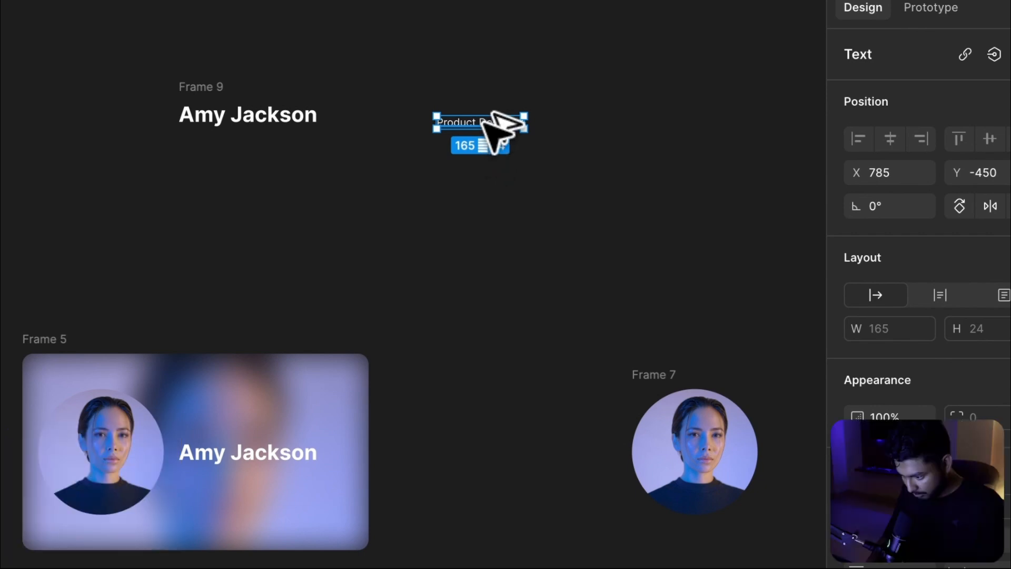
# Duplicate the job title twice below it and change the second copy to UI/UX Designer
pyautogui.moveTo(486, 128); pyautogui.dragTo(490, 173)
pyautogui.doubleClick(466, 145)
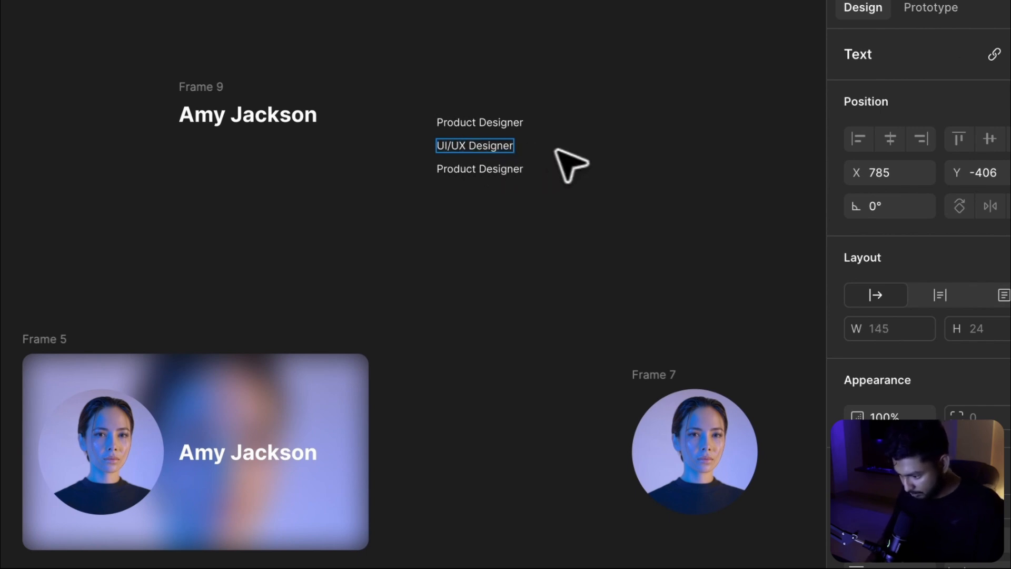
pyautogui.press('Escape')
pyautogui.press('Escape')
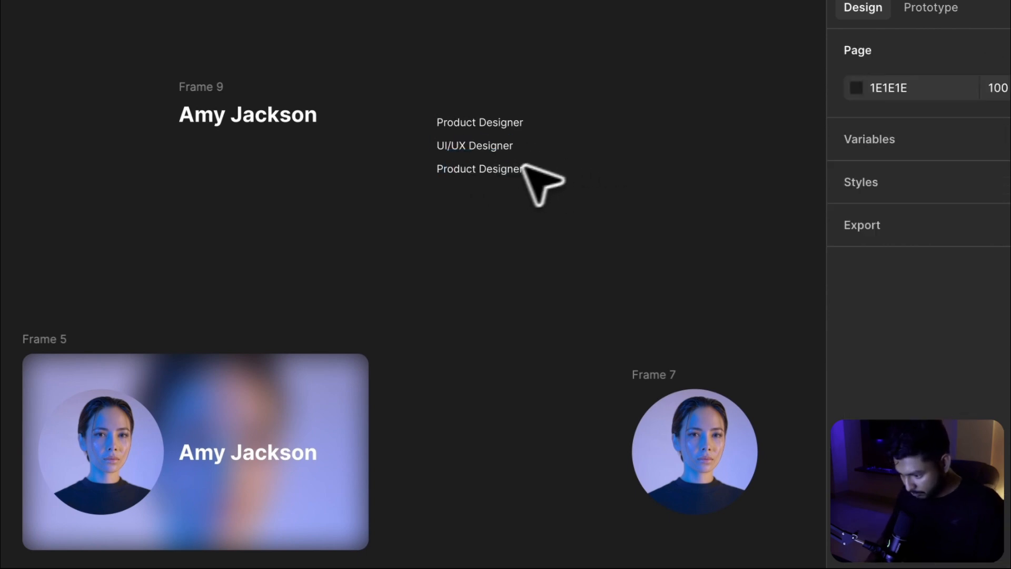
# Change the third job title's text to Frontend Developer
pyautogui.doubleClick(491, 169)
pyautogui.write('Fro')
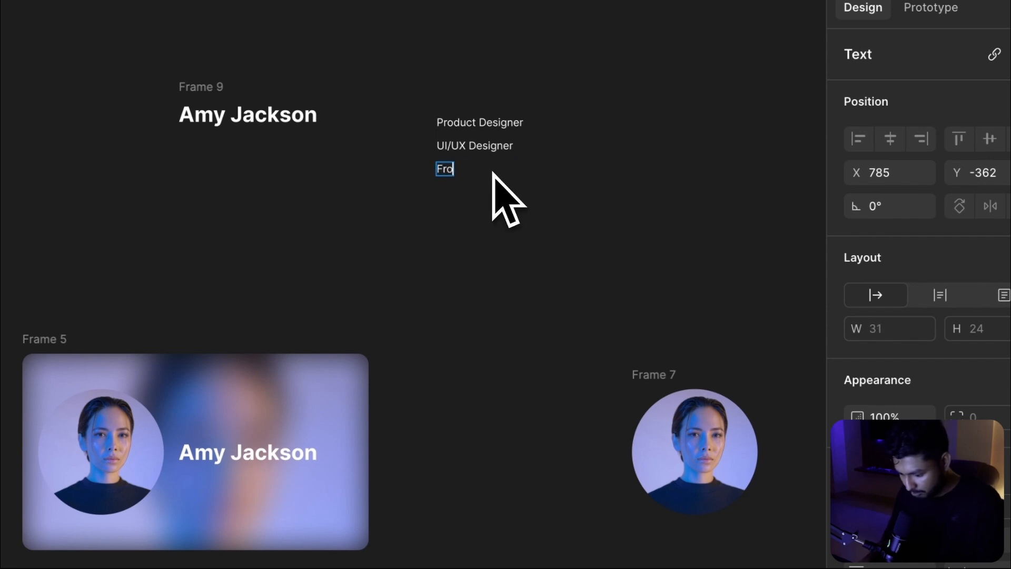
pyautogui.write('ntend')
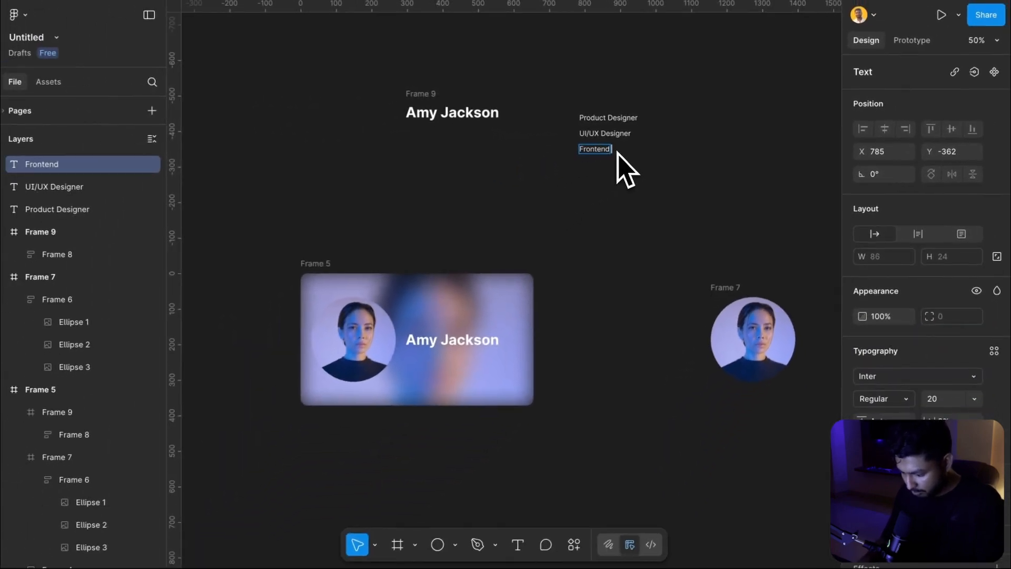
pyautogui.write(' Developer')
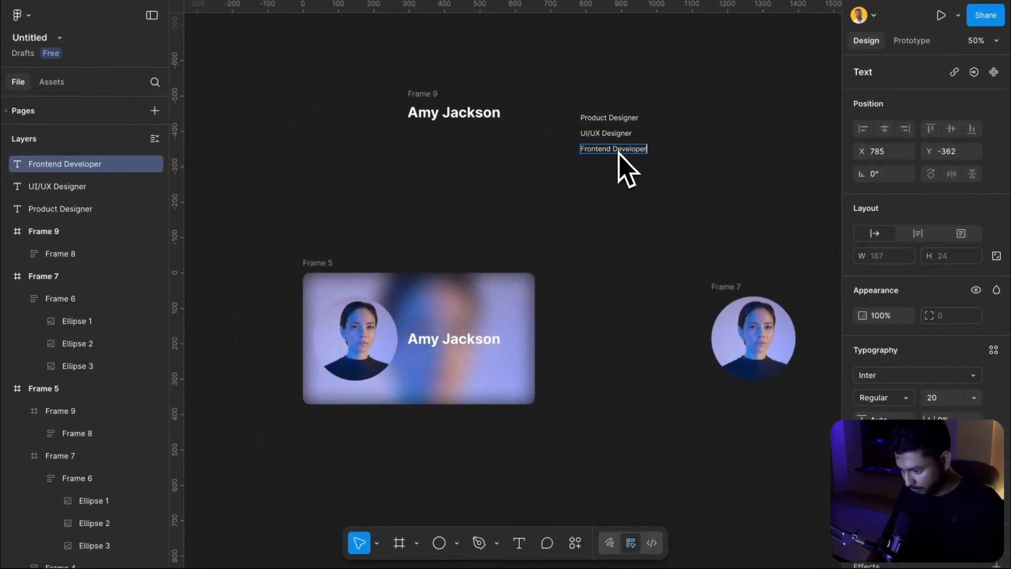
pyautogui.press('Escape')
pyautogui.press('Escape')
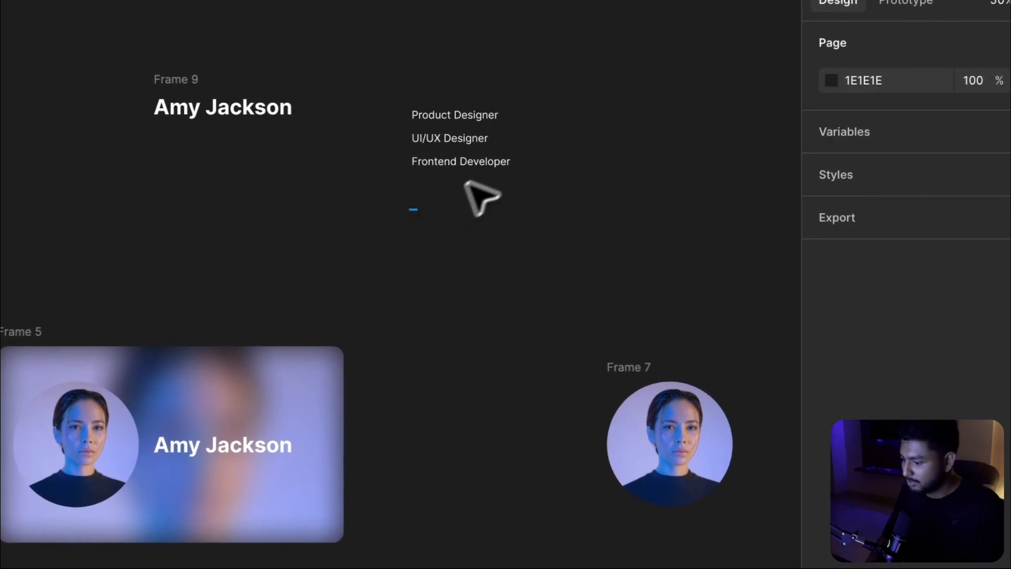
# Wrap the three job titles in an auto layout inside a new frame, and shrink that frame to 24 high so only the first title shows
pyautogui.moveTo(466, 182); pyautogui.dragTo(515, 80)
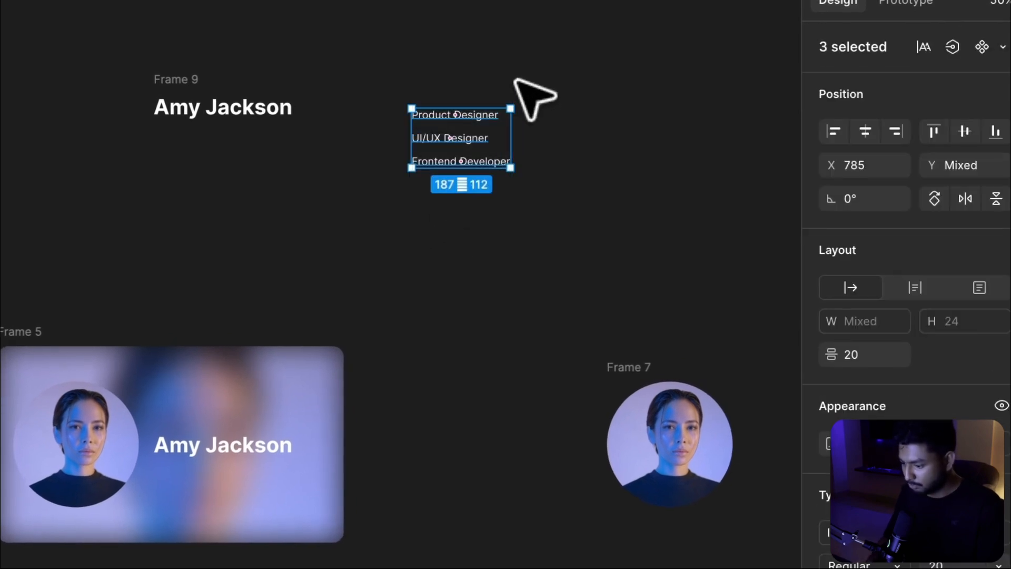
pyautogui.hotkey('shift', 'a')
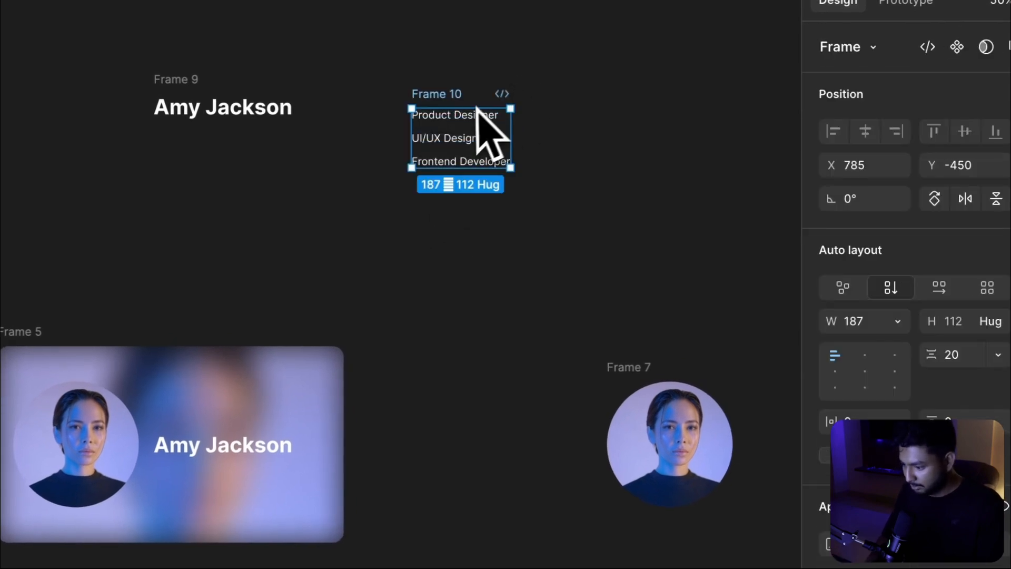
pyautogui.rightClick(465, 117)
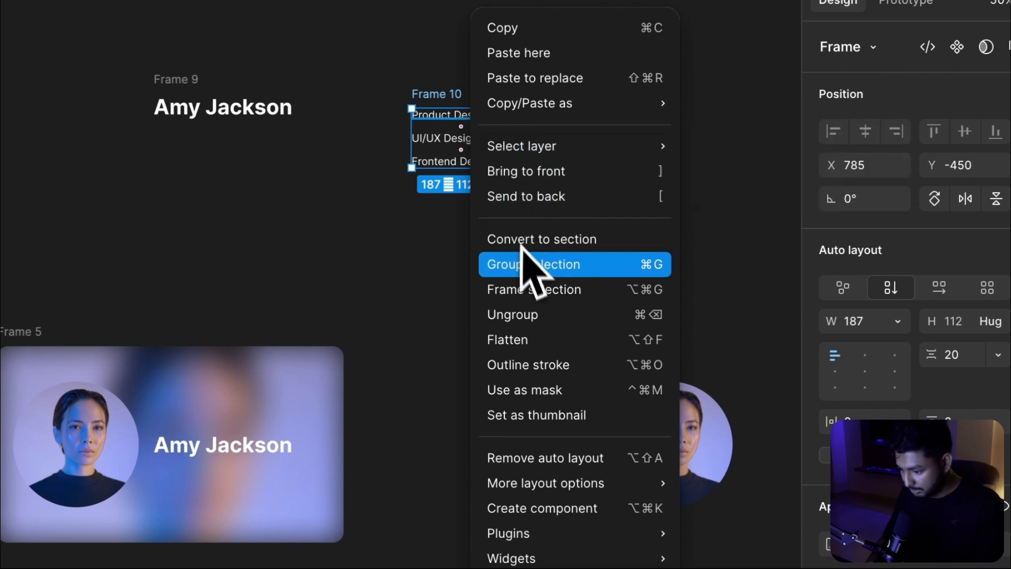
pyautogui.click(521, 289)
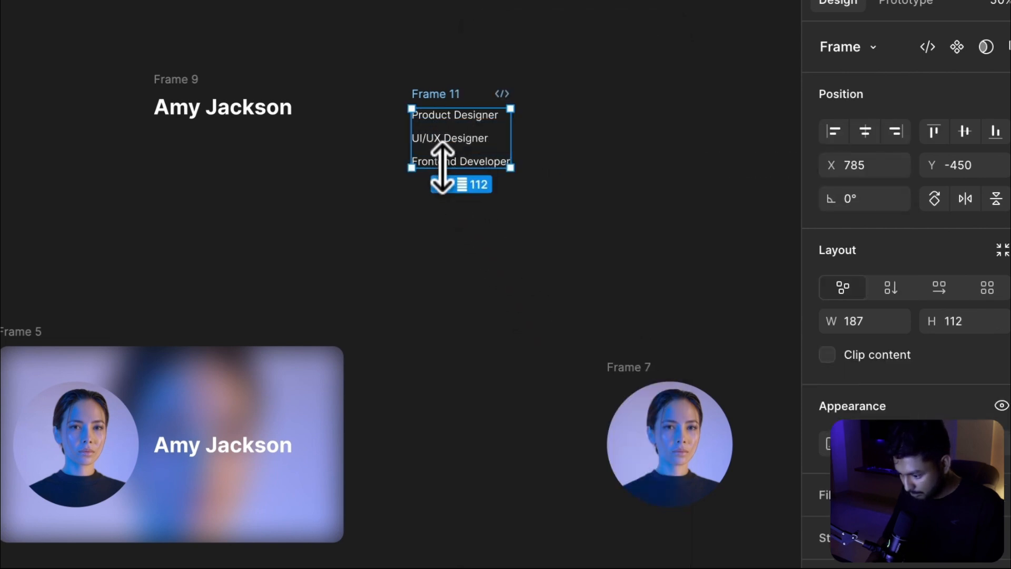
pyautogui.moveTo(443, 167); pyautogui.dragTo(442, 121)
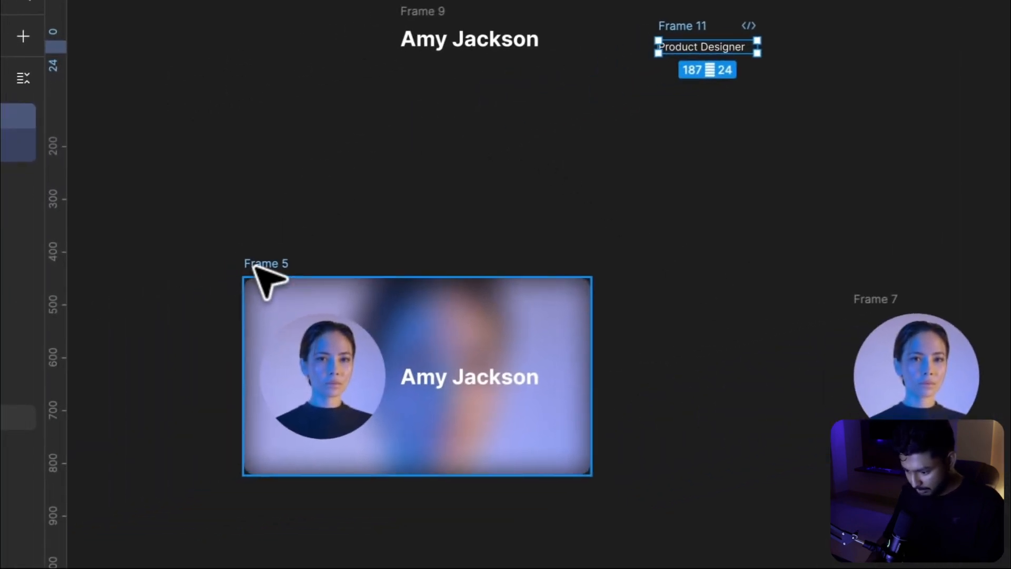
# Paste the clipped job-title frame into the portrait card under the name
pyautogui.click(10, 332)
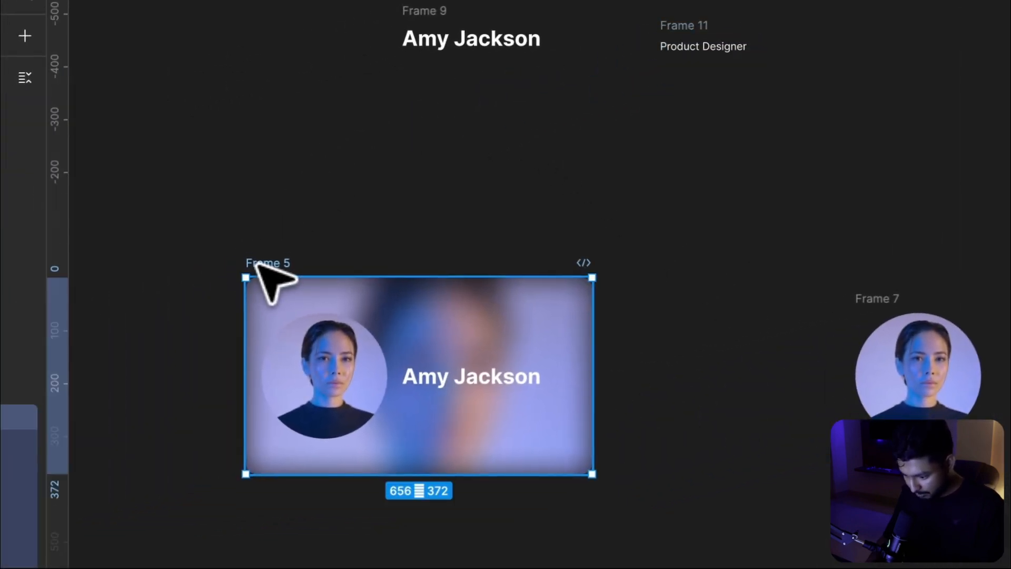
pyautogui.hotkey('ctrl', 'v')
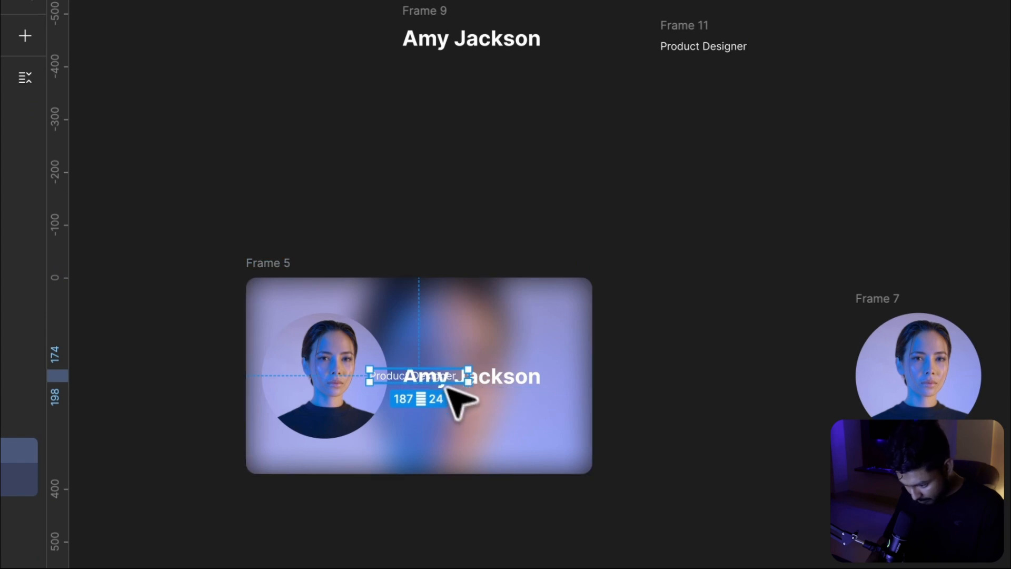
pyautogui.moveTo(446, 386); pyautogui.dragTo(473, 399)
pyautogui.scroll(5, 722, 305)
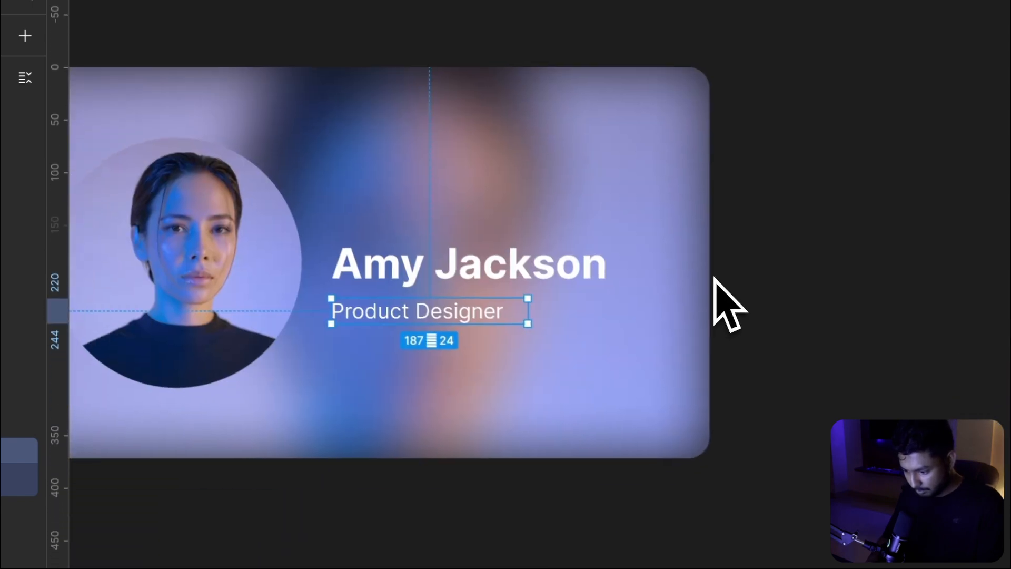
# Move the name up and the job title up beneath it so they sit stacked beside the avatar
pyautogui.click(427, 250)
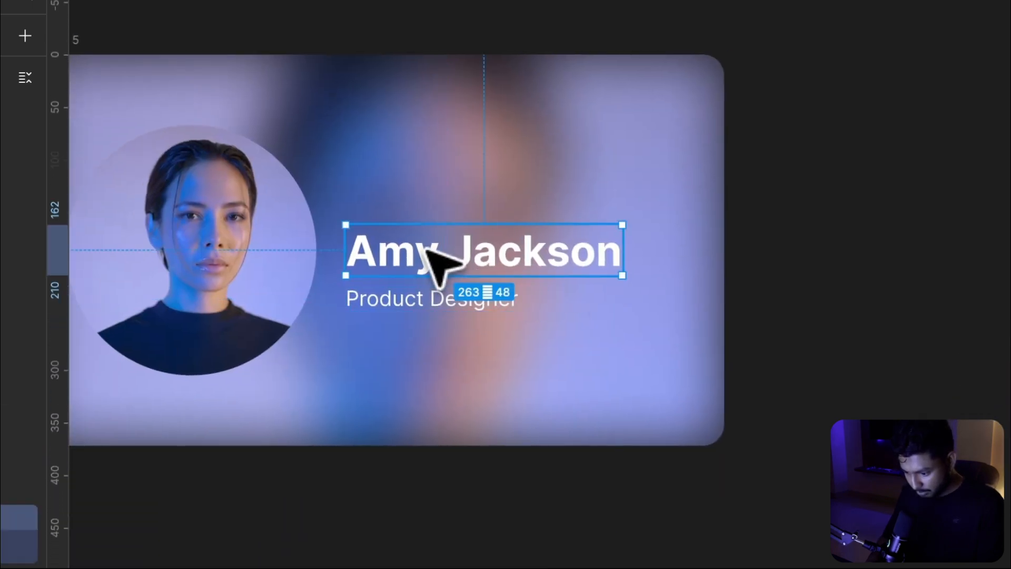
pyautogui.moveTo(426, 249); pyautogui.dragTo(426, 199)
pyautogui.moveTo(400, 302); pyautogui.dragTo(398, 256)
pyautogui.scroll(-5, 395, 263)
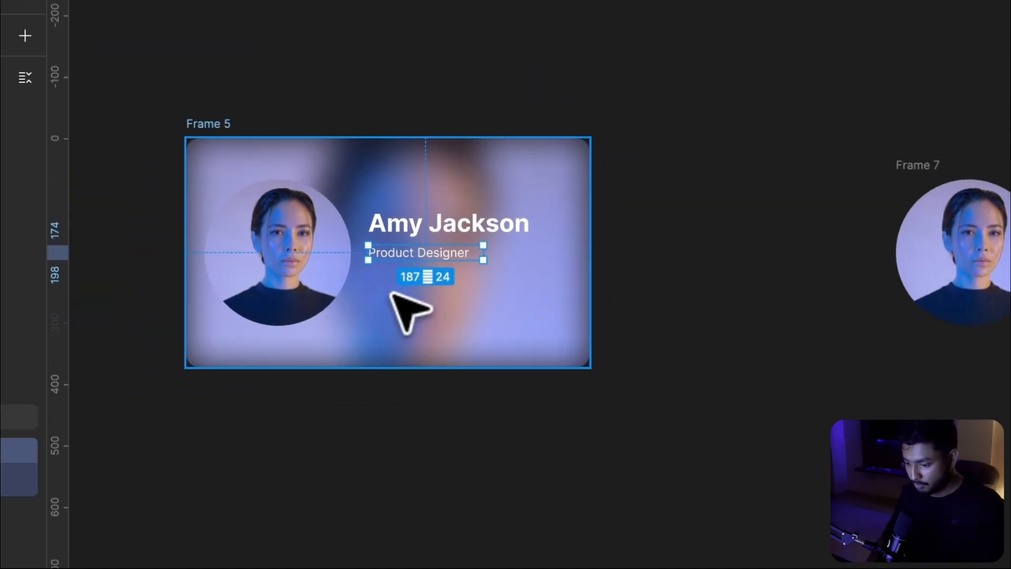
# Add a text label reading Contact above the card
pyautogui.scroll(5, 395, 295)
pyautogui.click(444, 98)
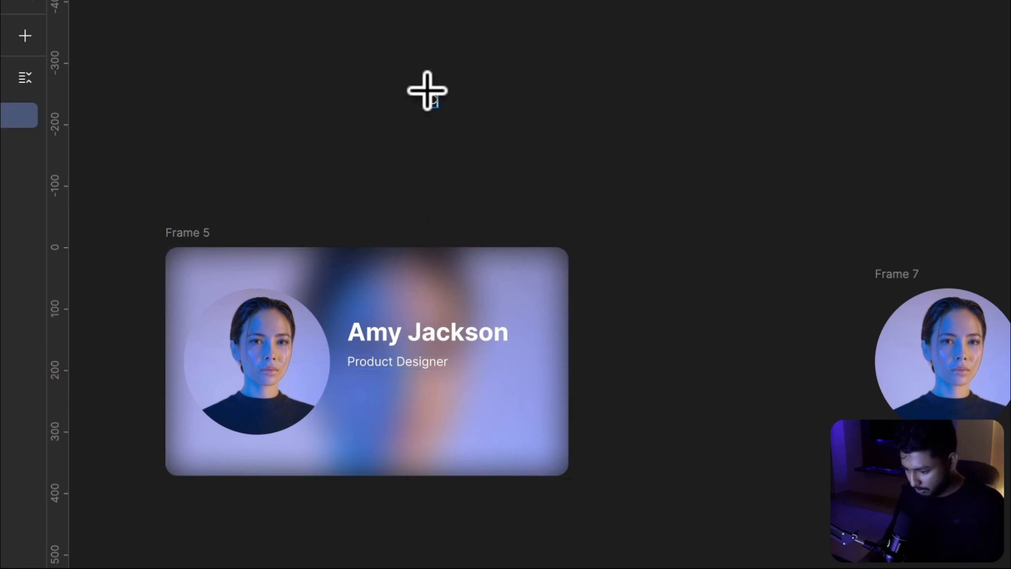
pyautogui.write('Co')
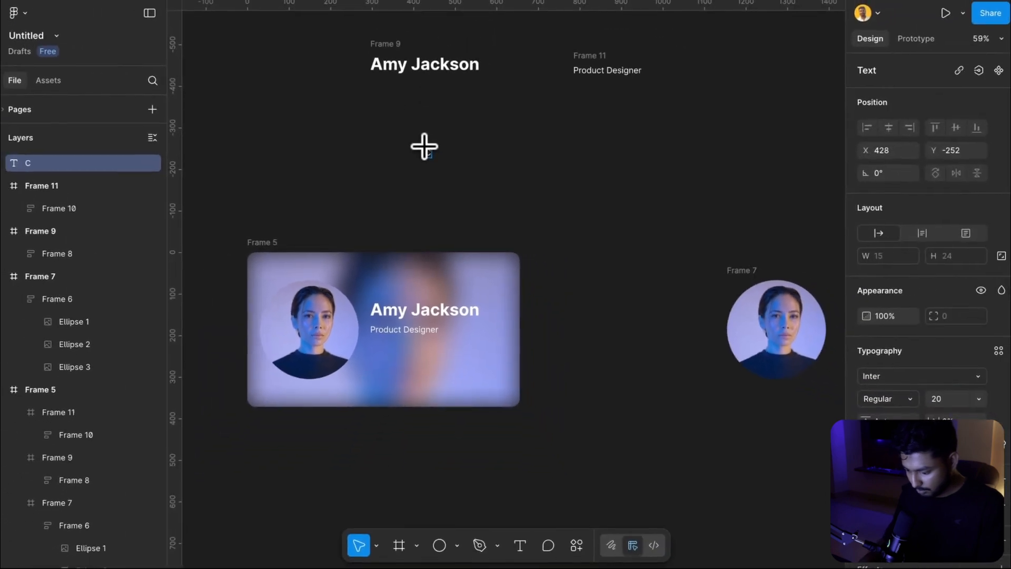
pyautogui.write('ntact')
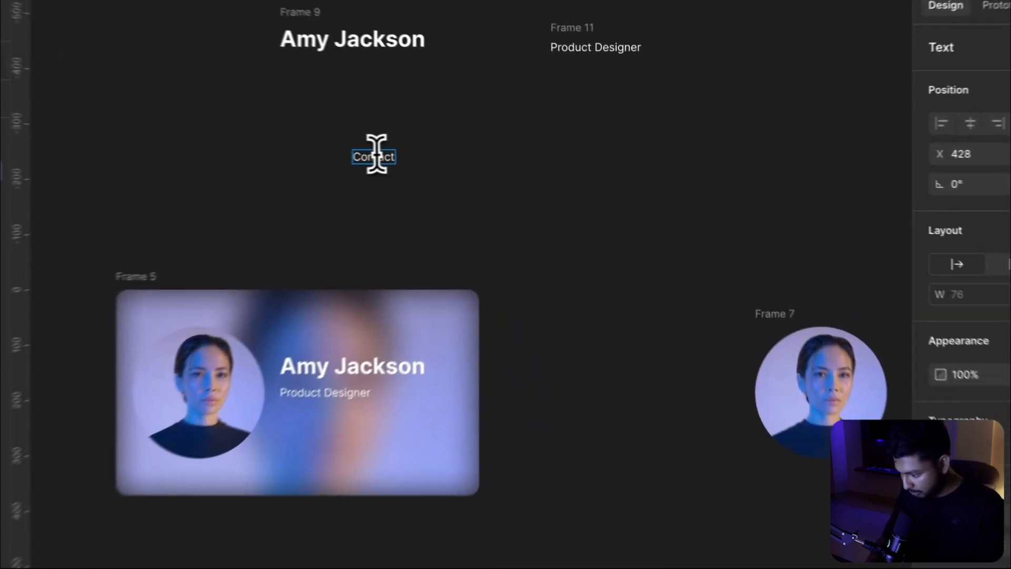
# Set the Contact text to Medium weight
pyautogui.doubleClick(441, 153)
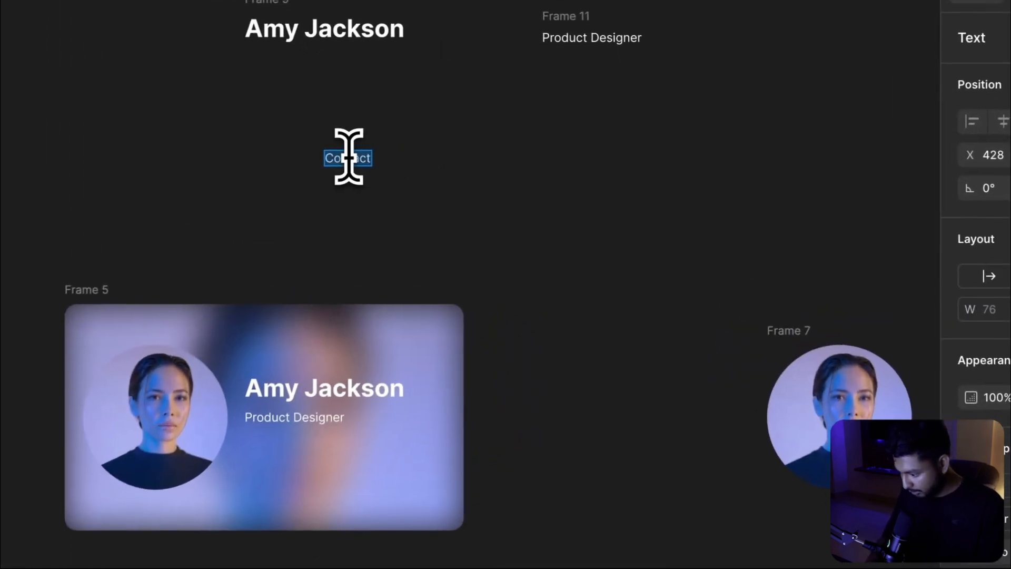
pyautogui.click(861, 391)
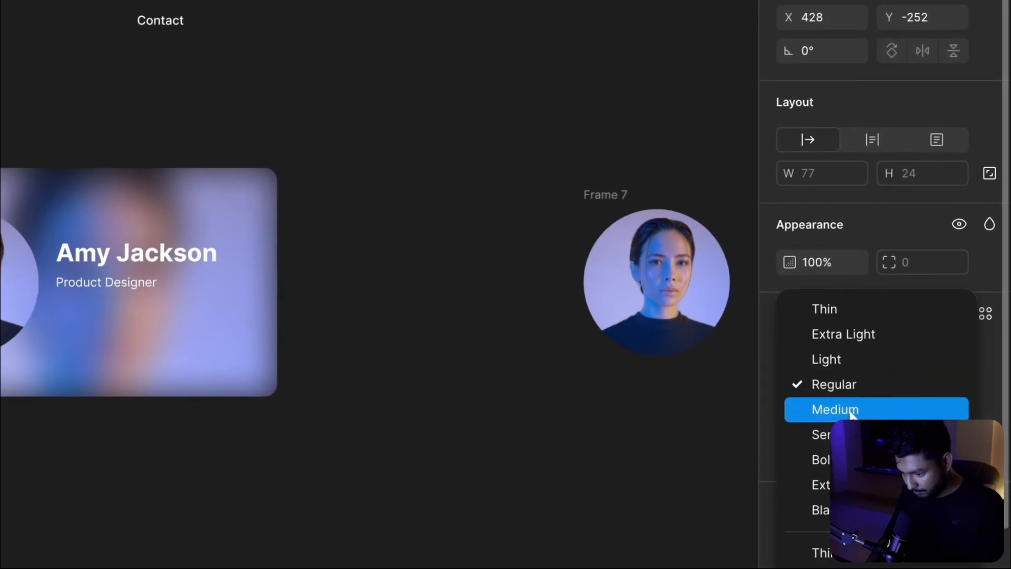
pyautogui.click(849, 410)
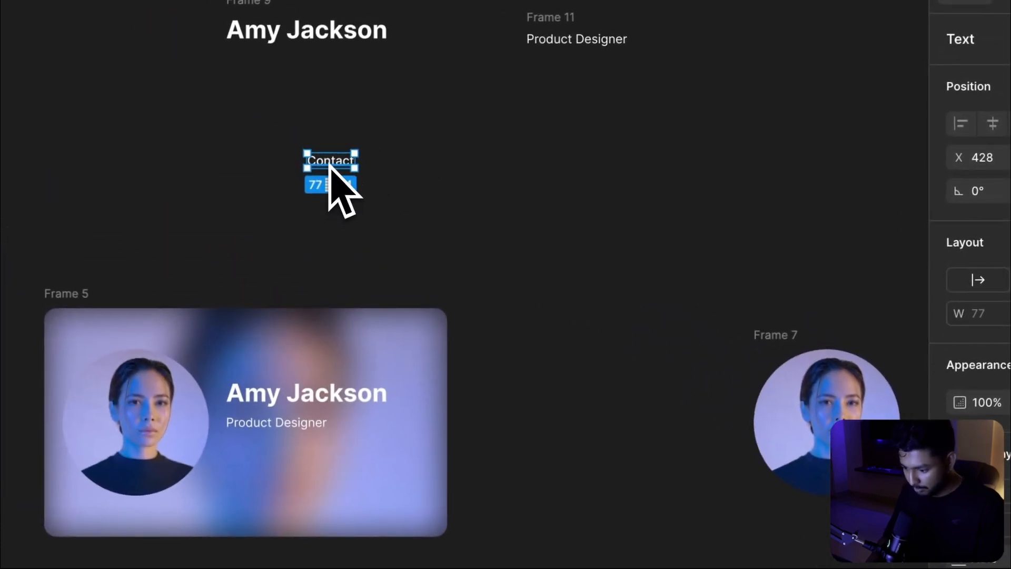
# Wrap the Contact label in an auto layout, widen it to 125, and set its corner radius to 8
pyautogui.hotkey('shift', 'a')
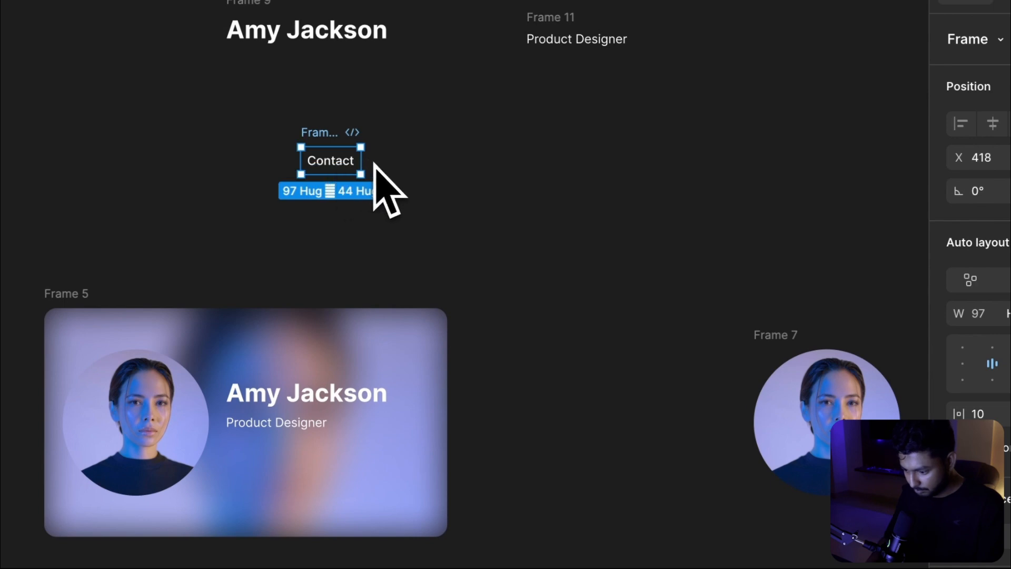
pyautogui.moveTo(363, 164); pyautogui.dragTo(376, 163)
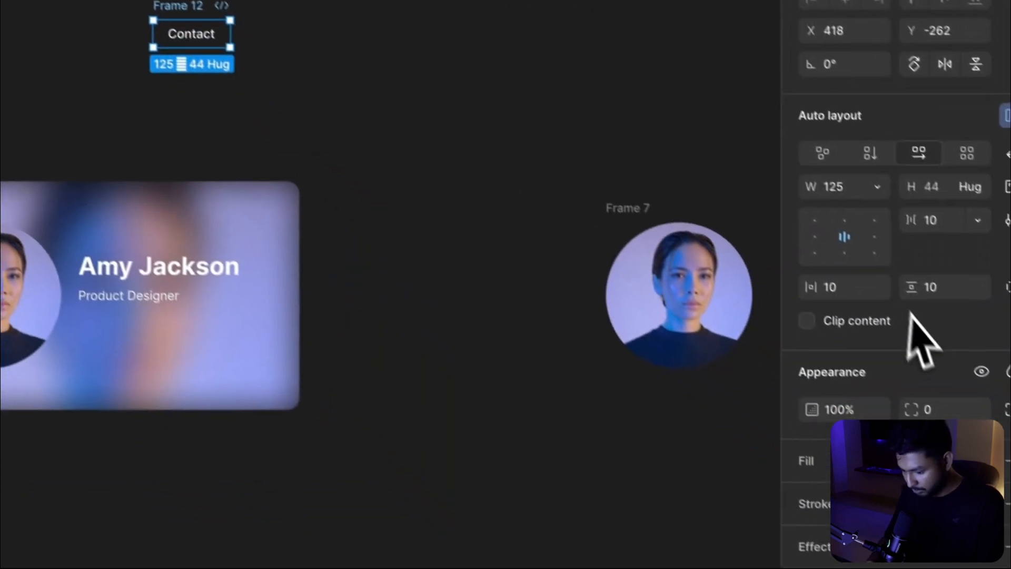
pyautogui.click(913, 391)
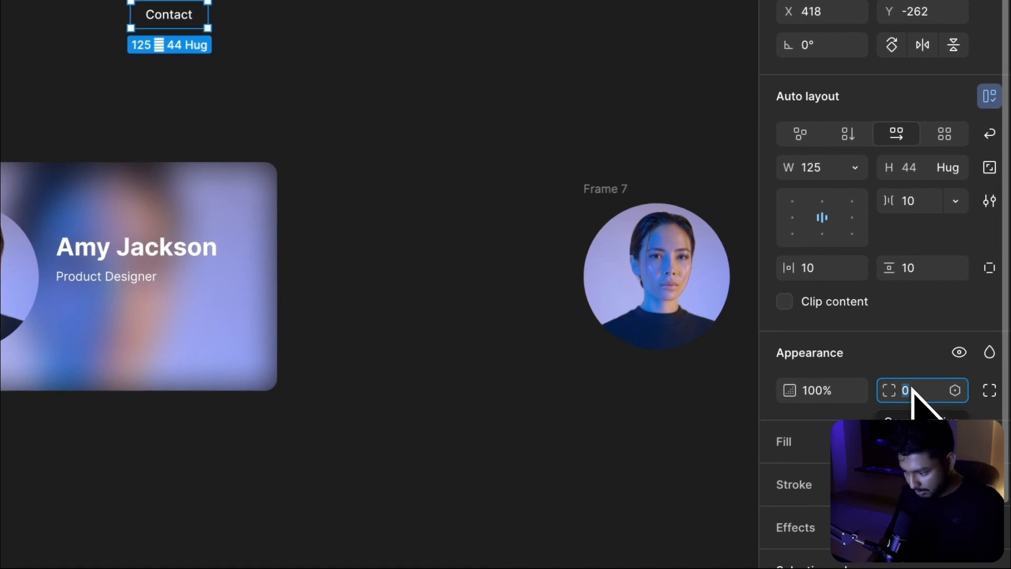
pyautogui.scroll(-3, 898, 399)
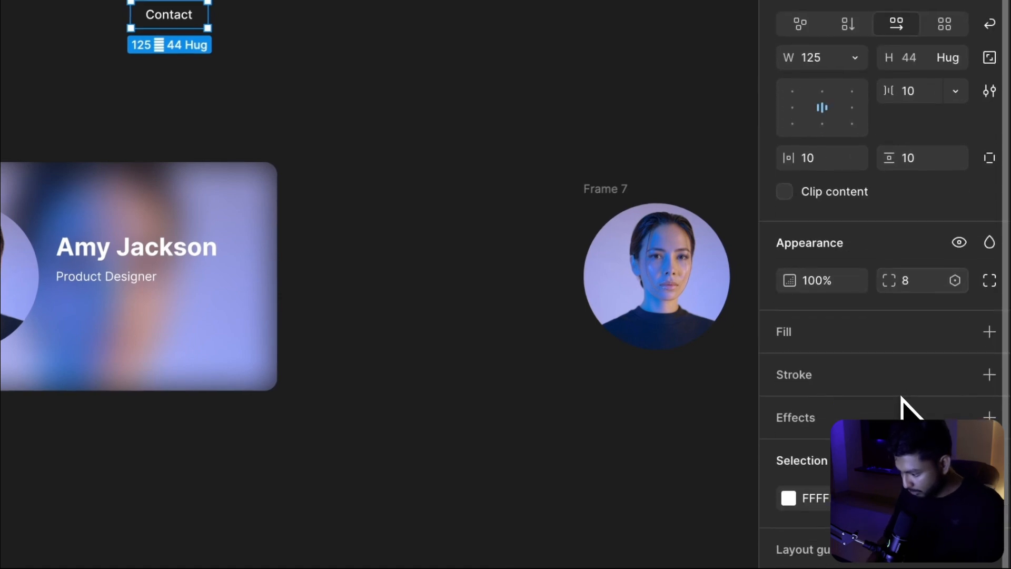
# Give the Contact button a dark 171717 fill at 80% opacity
pyautogui.click(986, 335)
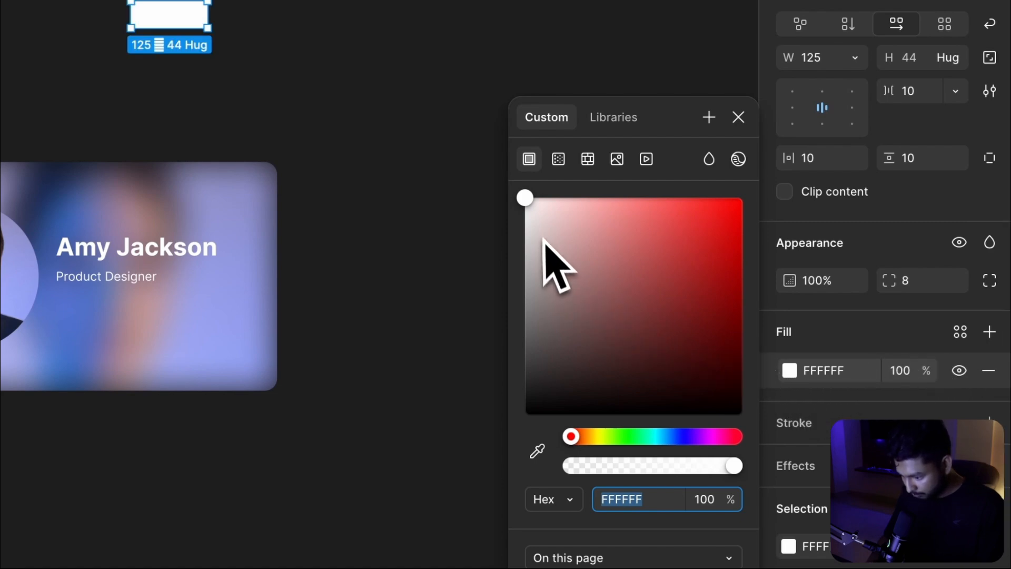
pyautogui.moveTo(525, 207); pyautogui.dragTo(525, 394)
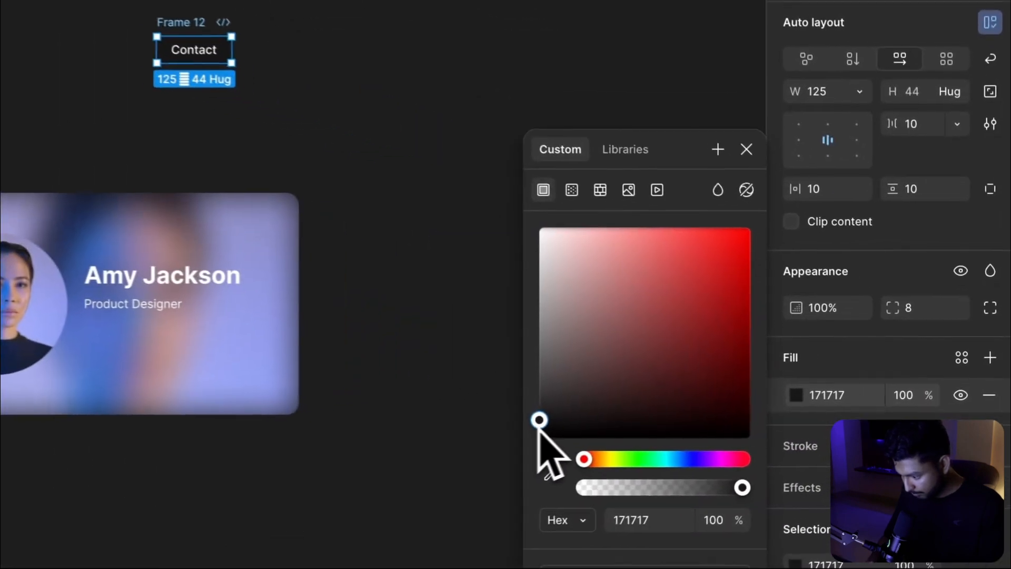
pyautogui.scroll(-3, 863, 414)
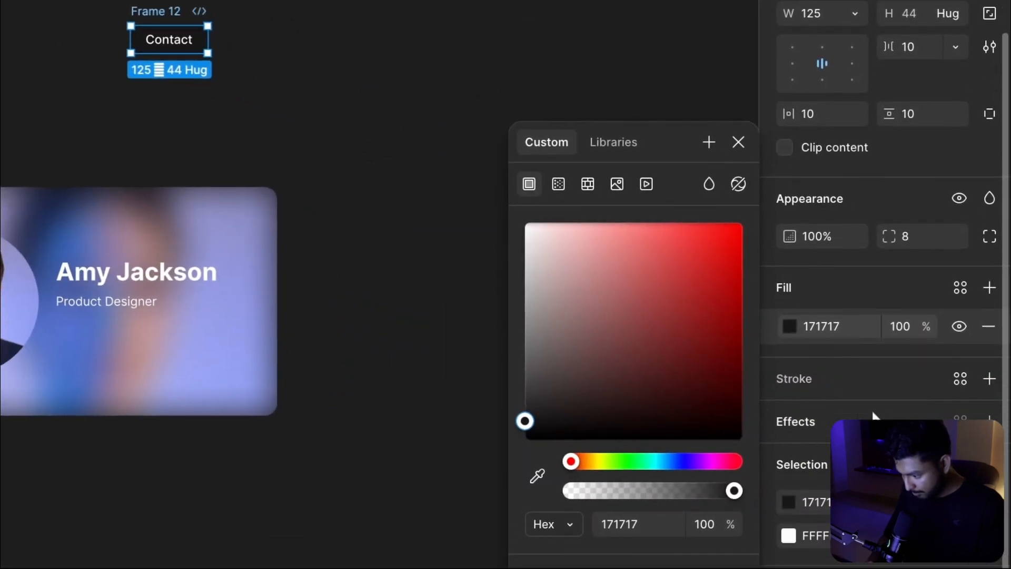
pyautogui.click(903, 329)
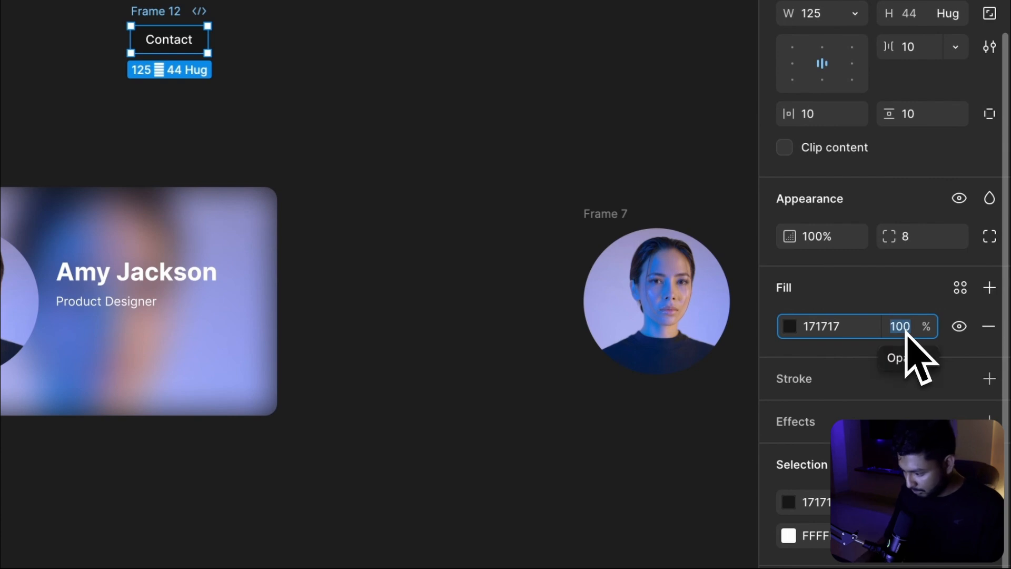
pyautogui.write('80')
pyautogui.press('Return')
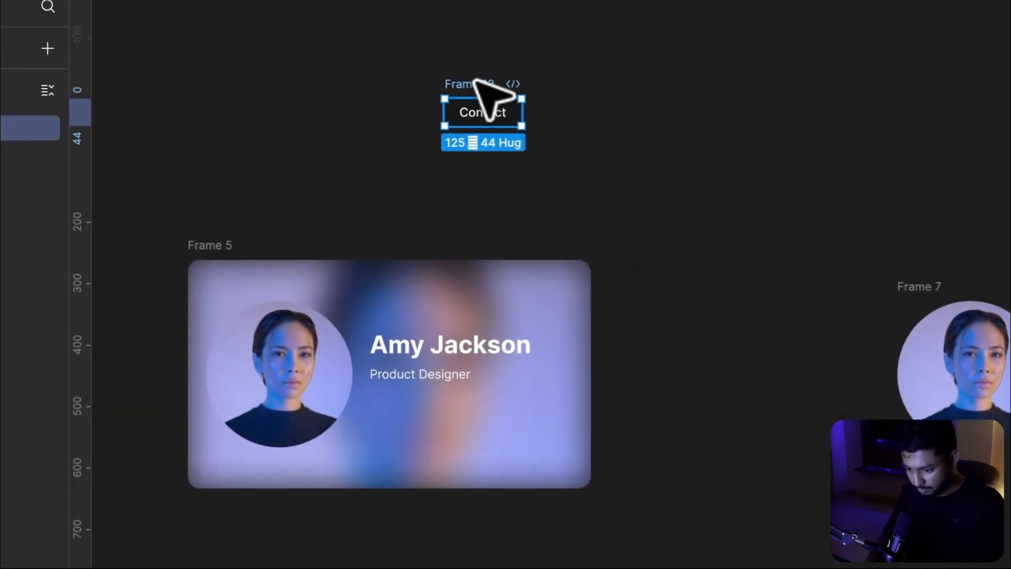
# Paste a copy of the Contact button into the card and place it below the job title
pyautogui.click(217, 243)
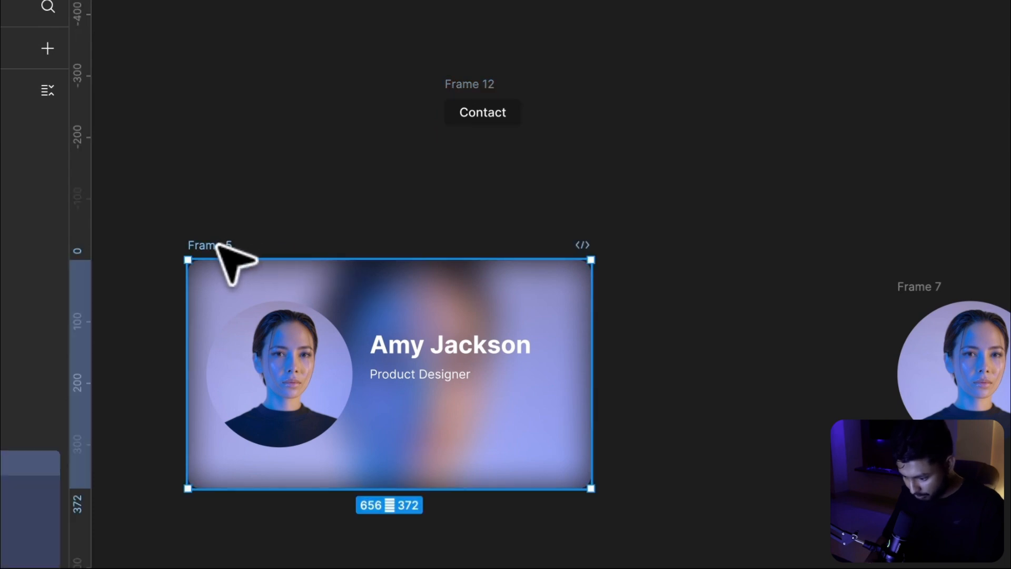
pyautogui.hotkey('ctrl', 'v')
pyautogui.moveTo(489, 378); pyautogui.dragTo(421, 410)
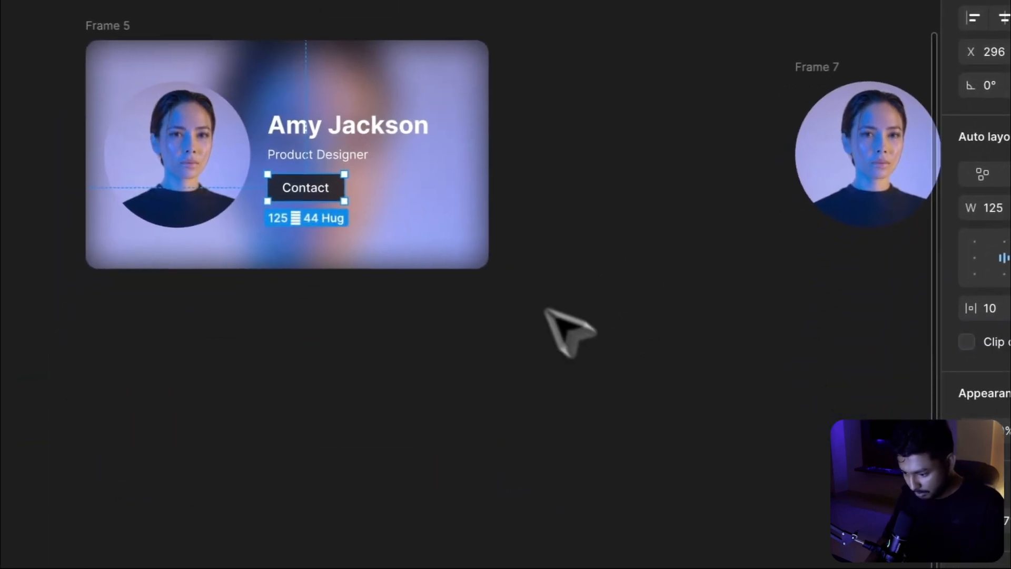
# Select the name, job title and Contact button together and distribute their vertical spacing evenly
pyautogui.click(355, 132)
pyautogui.keyDown('shift'); pyautogui.click(290, 160); pyautogui.keyUp('shift')
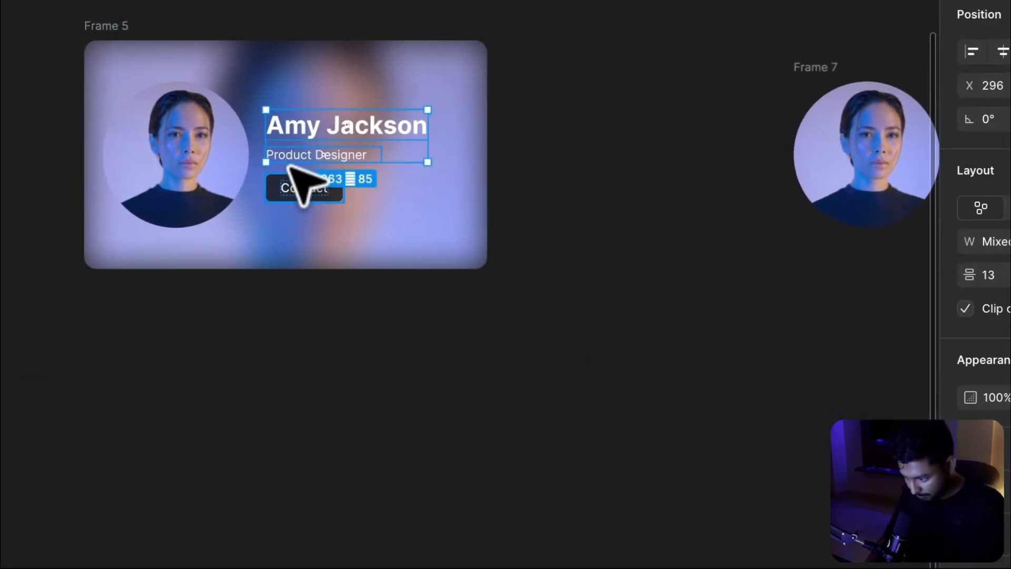
pyautogui.keyDown('shift'); pyautogui.click(294, 189); pyautogui.keyUp('shift')
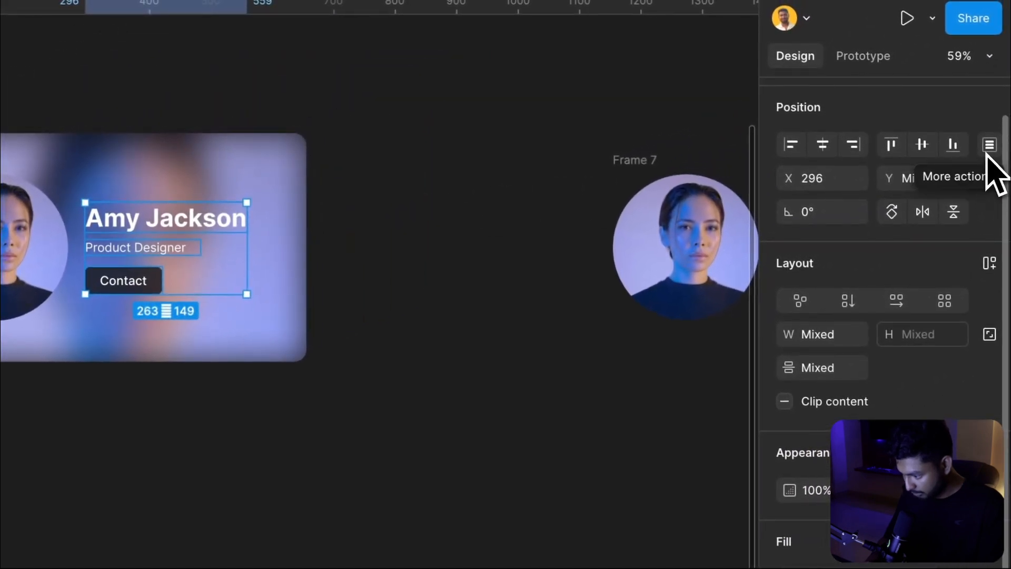
pyautogui.click(989, 146)
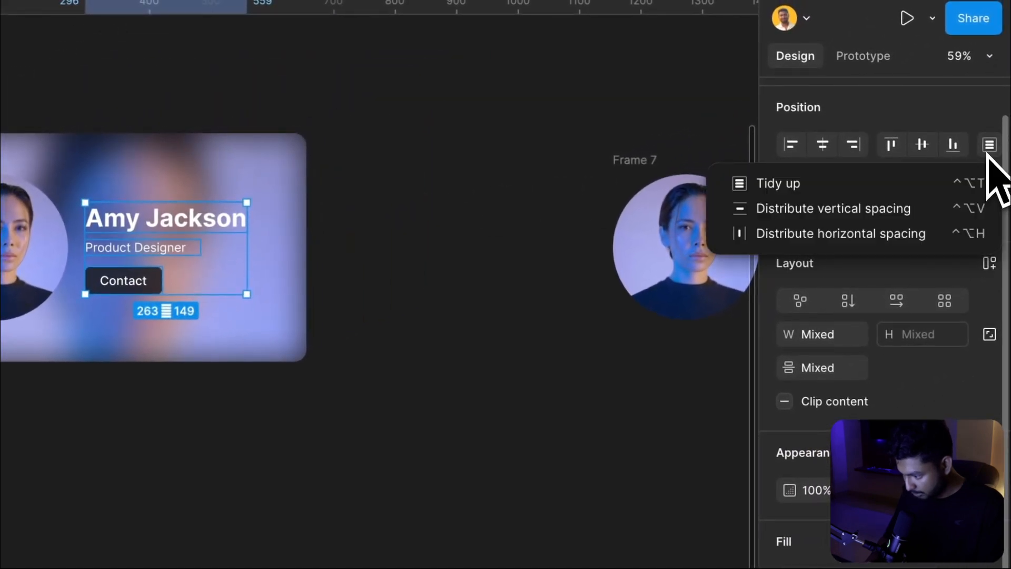
pyautogui.click(871, 218)
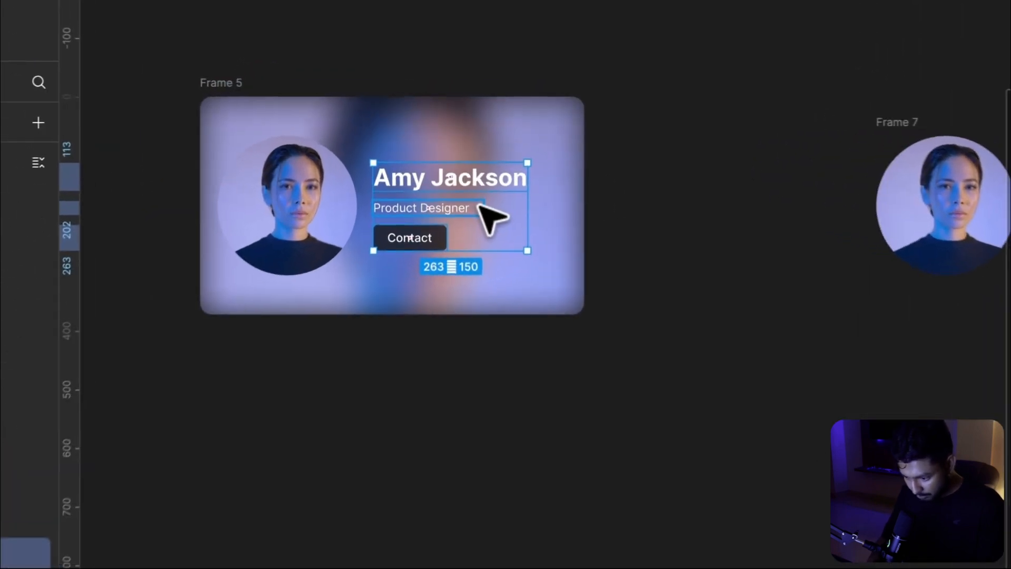
pyautogui.press('Escape')
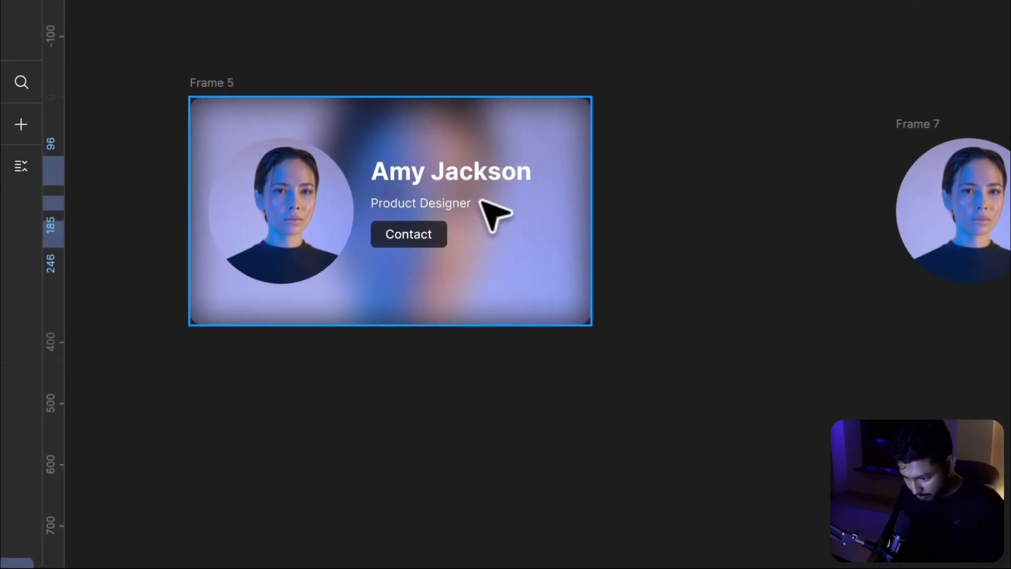
# Nudge the stacked name, job title and button slightly to the right within the card
pyautogui.moveTo(480, 208); pyautogui.dragTo(491, 212)
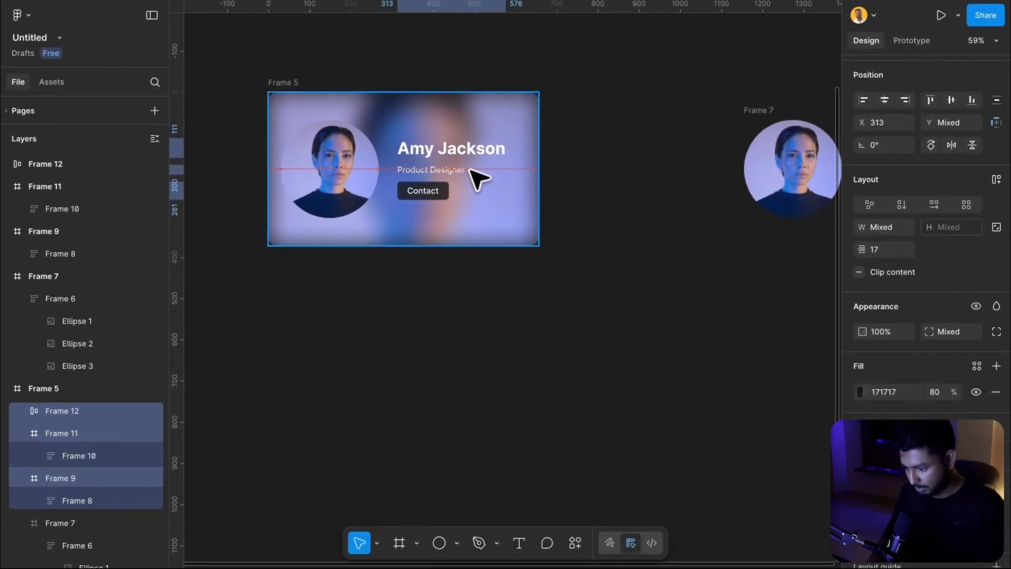
pyautogui.moveTo(469, 169); pyautogui.dragTo(468, 170)
pyautogui.click(646, 149)
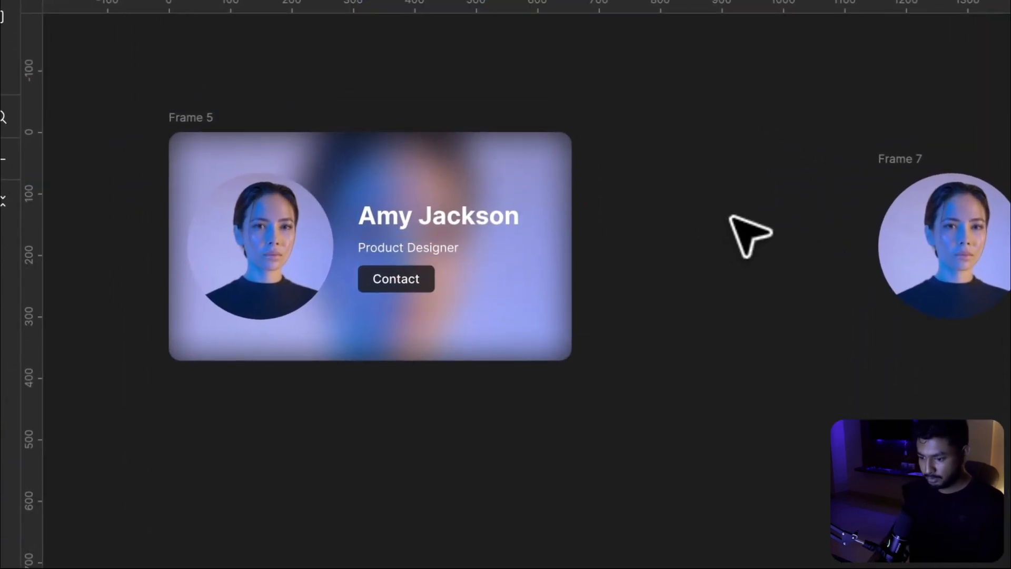
# Duplicate the card twice, stacking the two copies one below the other under the original
pyautogui.click(188, 119)
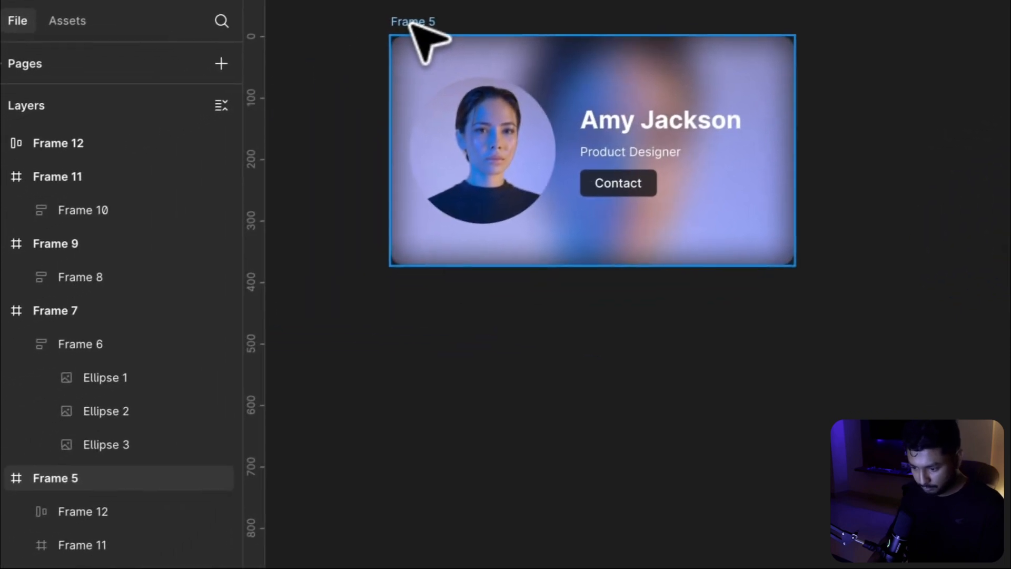
pyautogui.moveTo(421, 18); pyautogui.dragTo(439, 364)
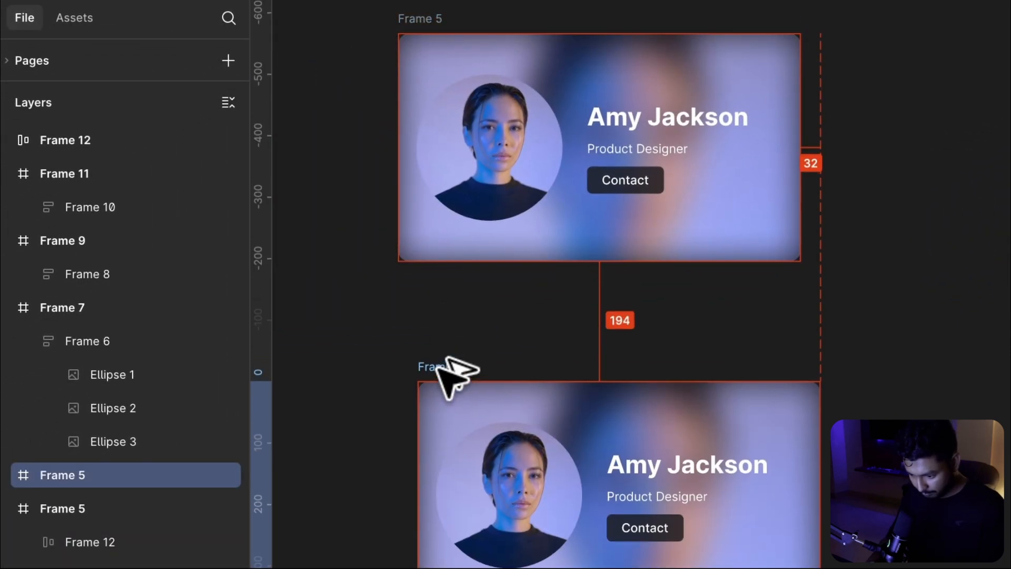
pyautogui.moveTo(421, 330)
pyautogui.mouseDown()
pyautogui.moveTo(428, 318)
pyautogui.moveTo(416, 333)
pyautogui.mouseUp()
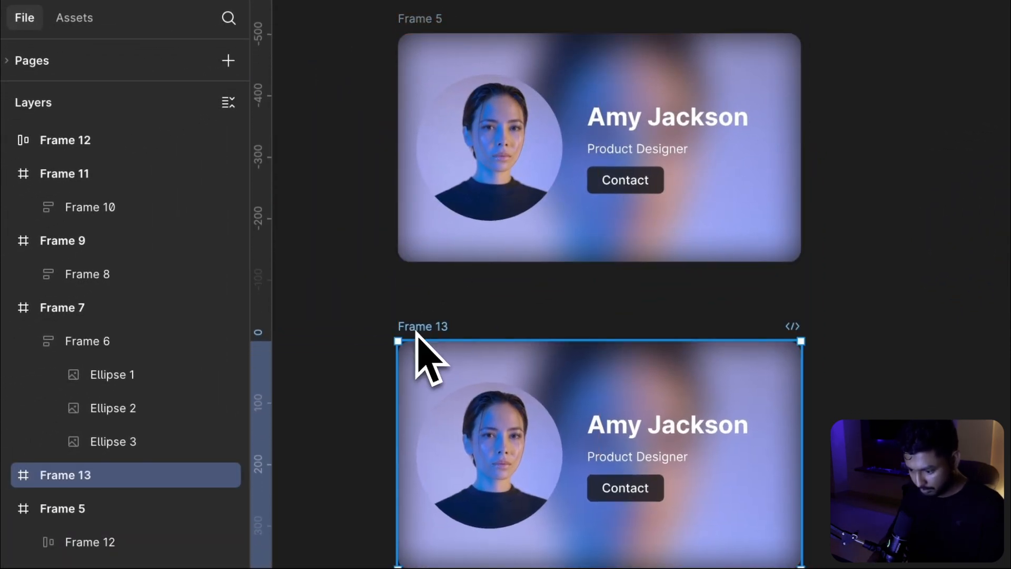
pyautogui.scroll(-3, 416, 332)
pyautogui.scroll(-1, 416, 331)
pyautogui.scroll(-4, 416, 331)
pyautogui.hscroll(-2, 416, 332)
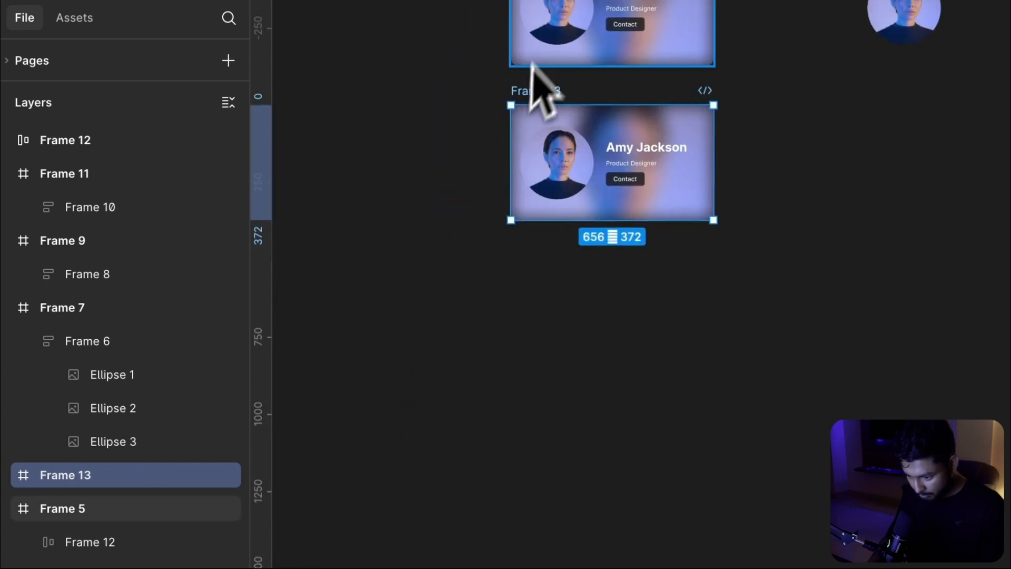
pyautogui.moveTo(535, 89); pyautogui.dragTo(528, 265)
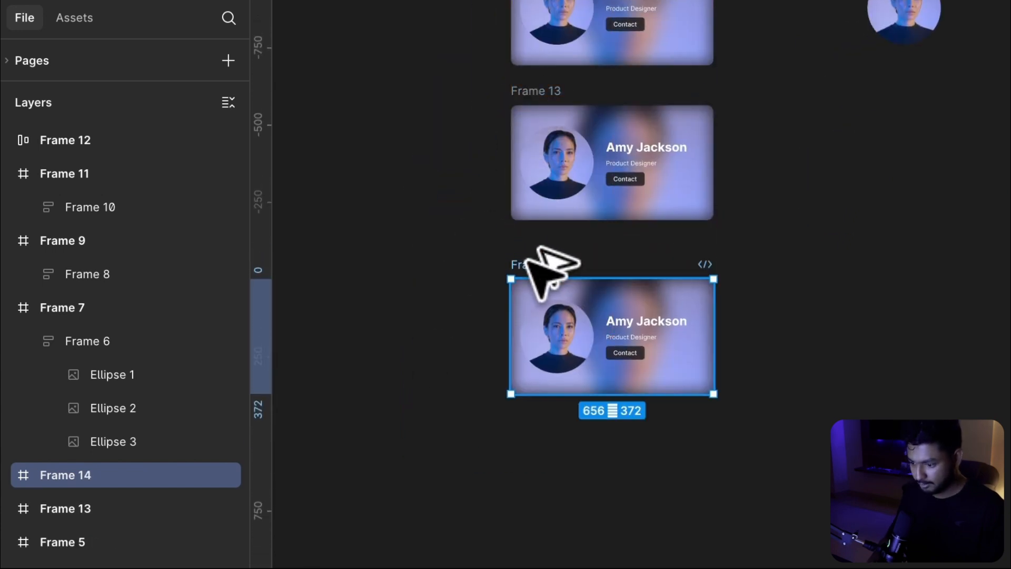
# Slide the avatar image strip in the second card up so the next portrait shows in the circle
pyautogui.scroll(3, 542, 274)
pyautogui.scroll(5, 542, 277)
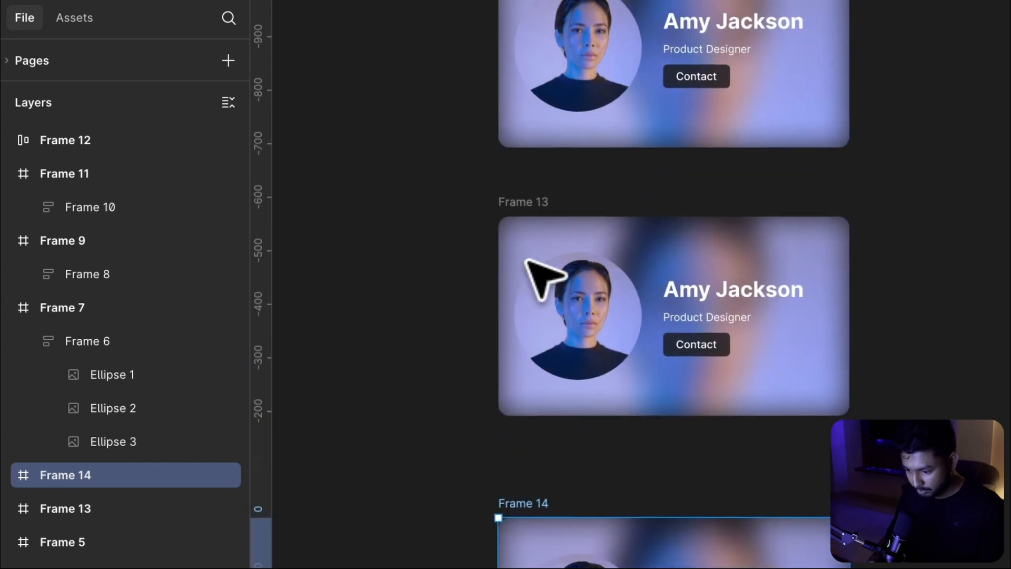
pyautogui.click(608, 318)
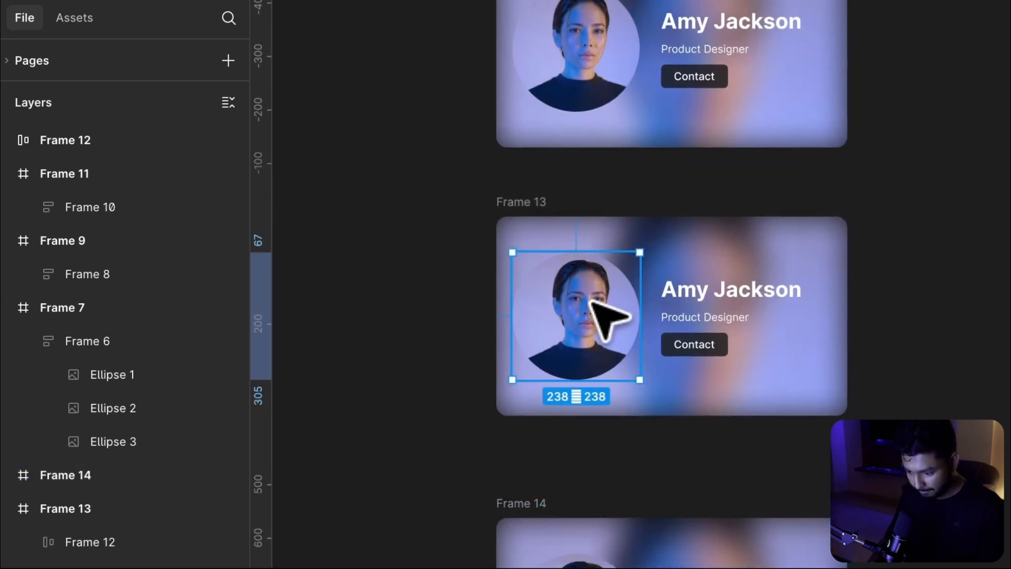
pyautogui.doubleClick(591, 301)
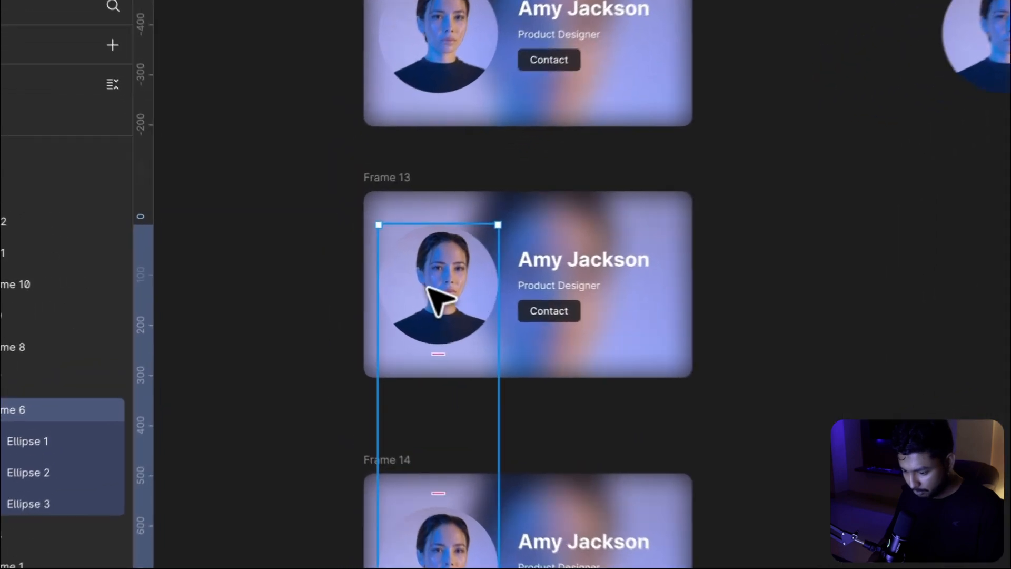
pyautogui.moveTo(381, 286); pyautogui.dragTo(436, 150)
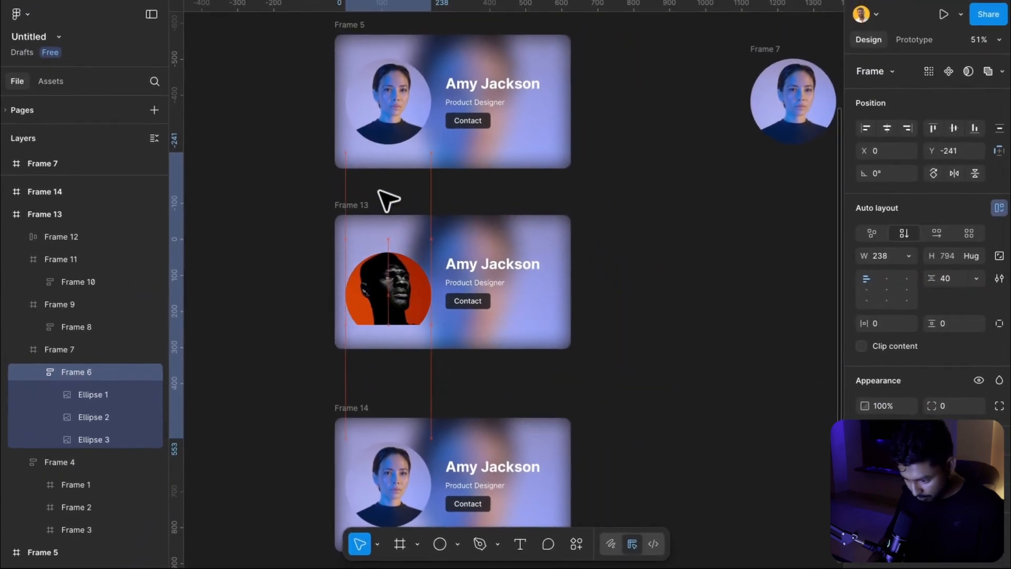
pyautogui.moveTo(388, 200)
pyautogui.mouseDown()
pyautogui.moveTo(379, 189)
pyautogui.moveTo(403, 190)
pyautogui.mouseUp()
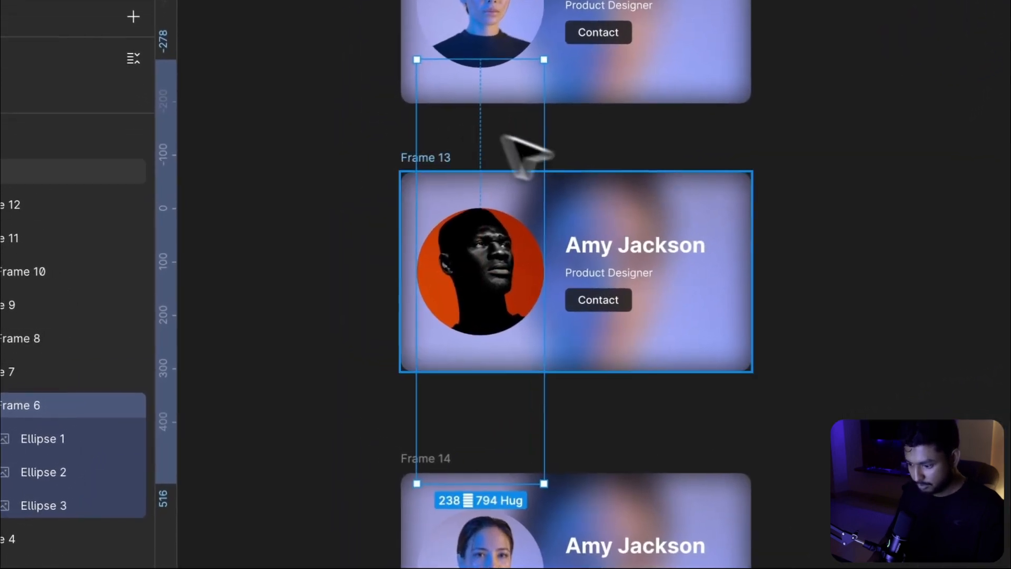
pyautogui.click(662, 198)
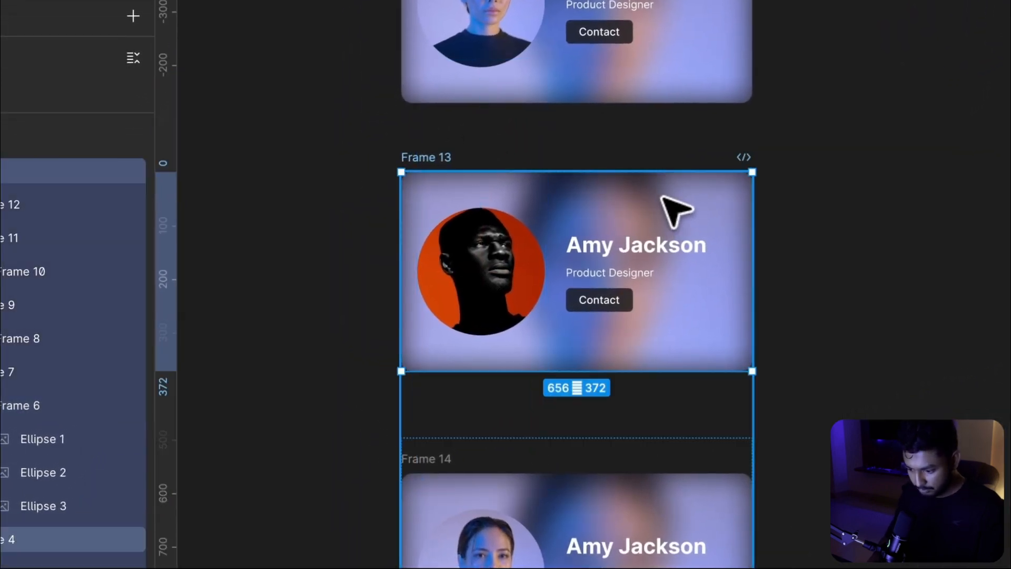
# Slide the second card's blurred background strip up to the matching orange portrait
pyautogui.doubleClick(661, 197)
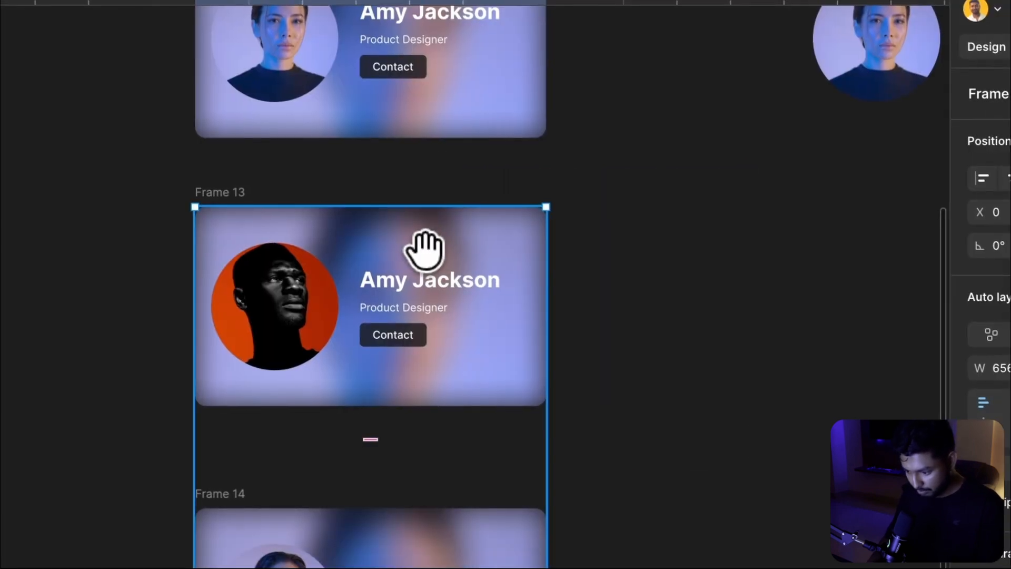
pyautogui.moveTo(426, 245); pyautogui.dragTo(476, 11)
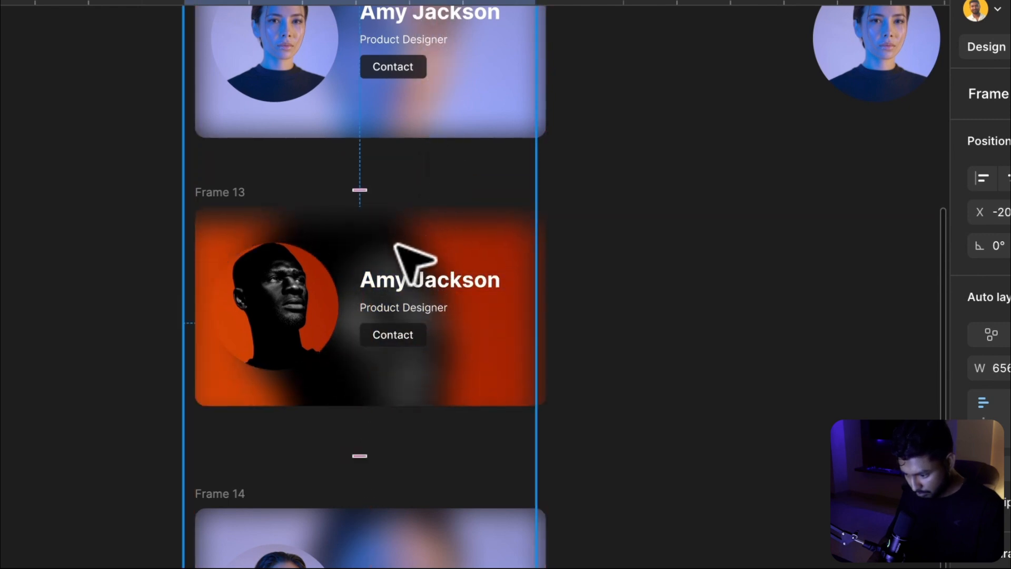
pyautogui.moveTo(395, 245)
pyautogui.mouseDown()
pyautogui.moveTo(407, 231)
pyautogui.moveTo(420, 245)
pyautogui.moveTo(408, 232)
pyautogui.mouseUp()
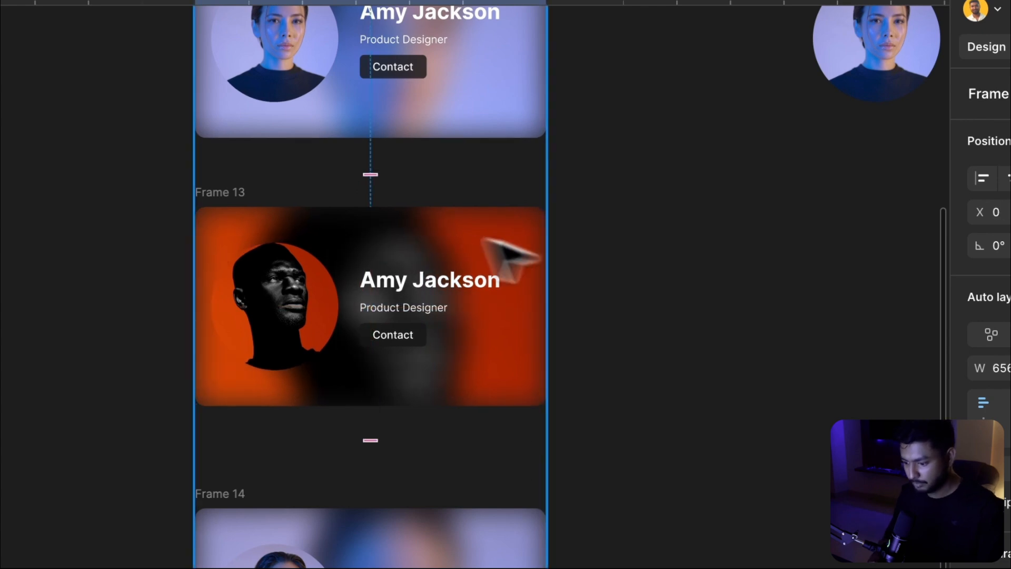
pyautogui.click(725, 331)
pyautogui.scroll(-5, 726, 332)
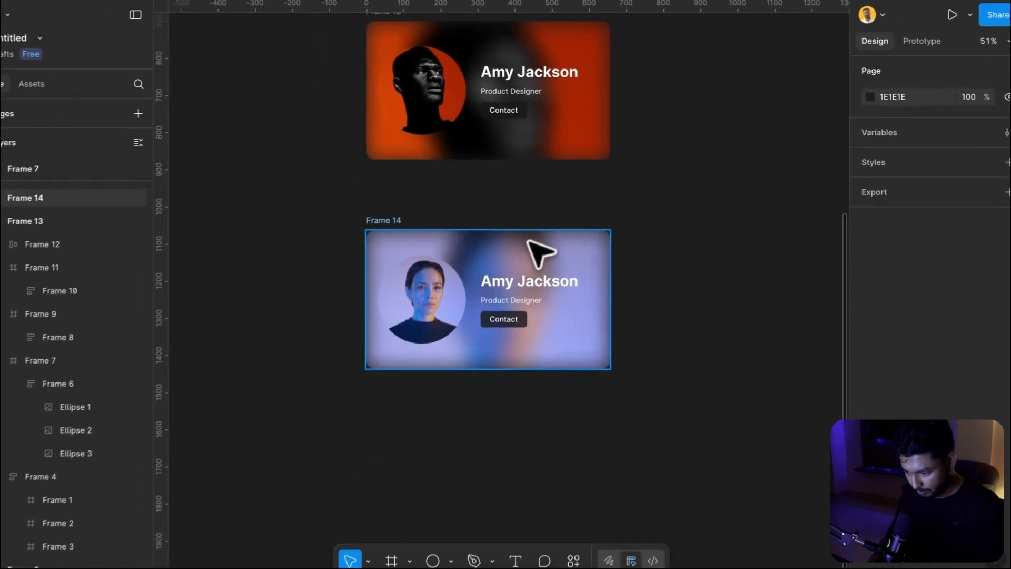
# Slide the second card's name and job title lists up to show Sam Curran and UI/UX Designer
pyautogui.click(527, 60)
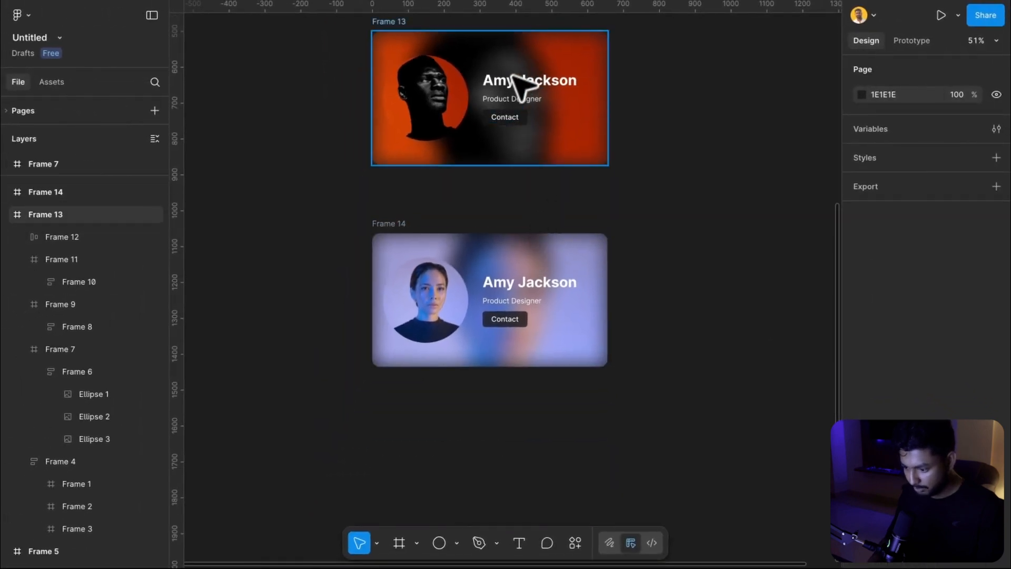
pyautogui.doubleClick(518, 84)
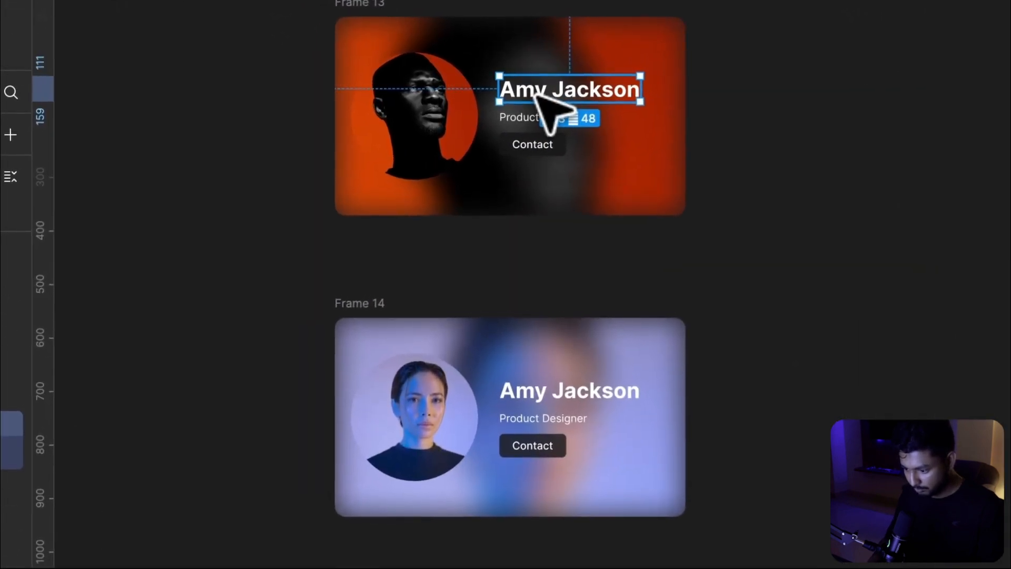
pyautogui.hotkey('shift', 'Return')
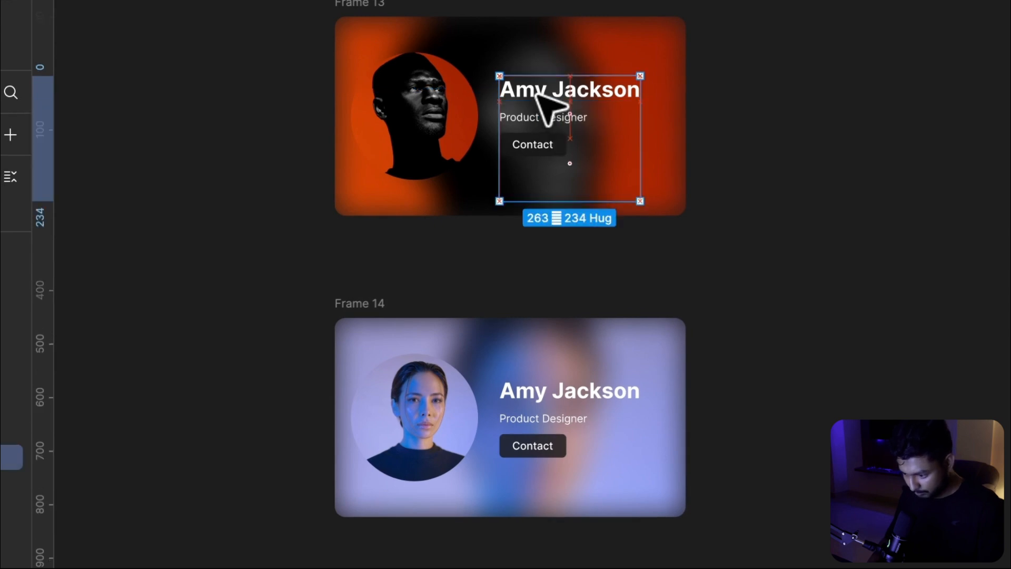
pyautogui.moveTo(537, 92); pyautogui.dragTo(537, 45)
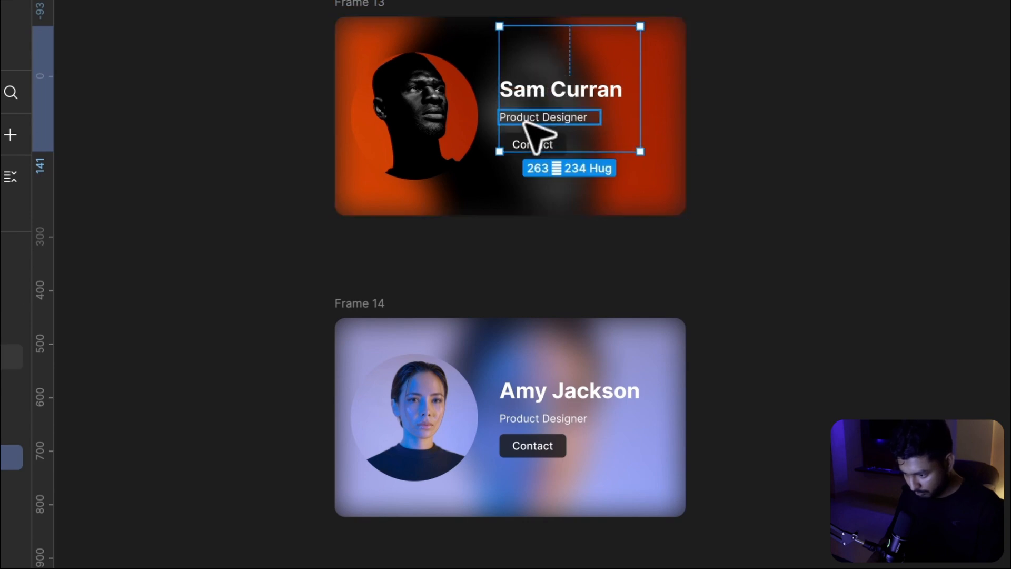
pyautogui.click(524, 121)
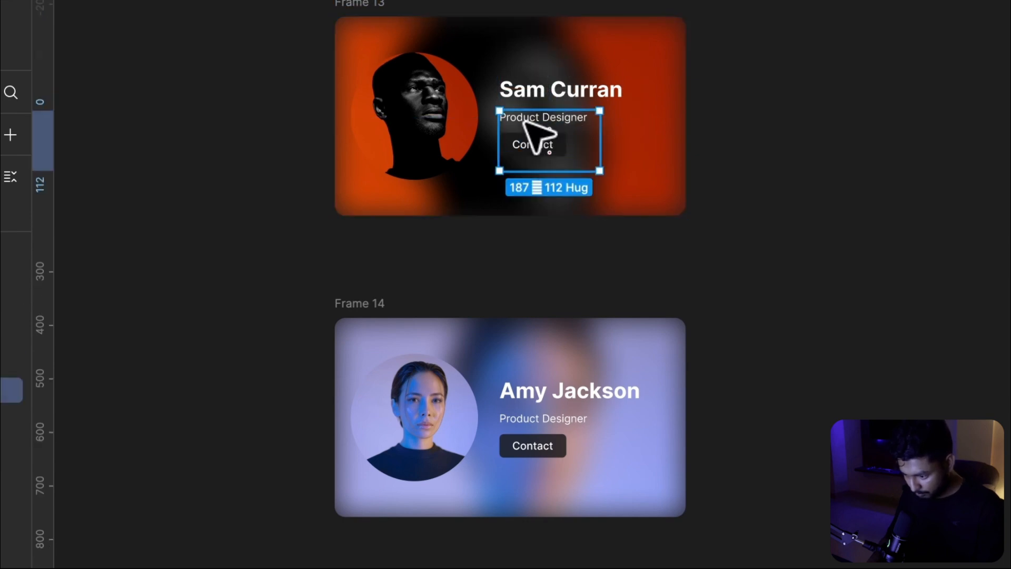
pyautogui.moveTo(523, 120); pyautogui.dragTo(524, 99)
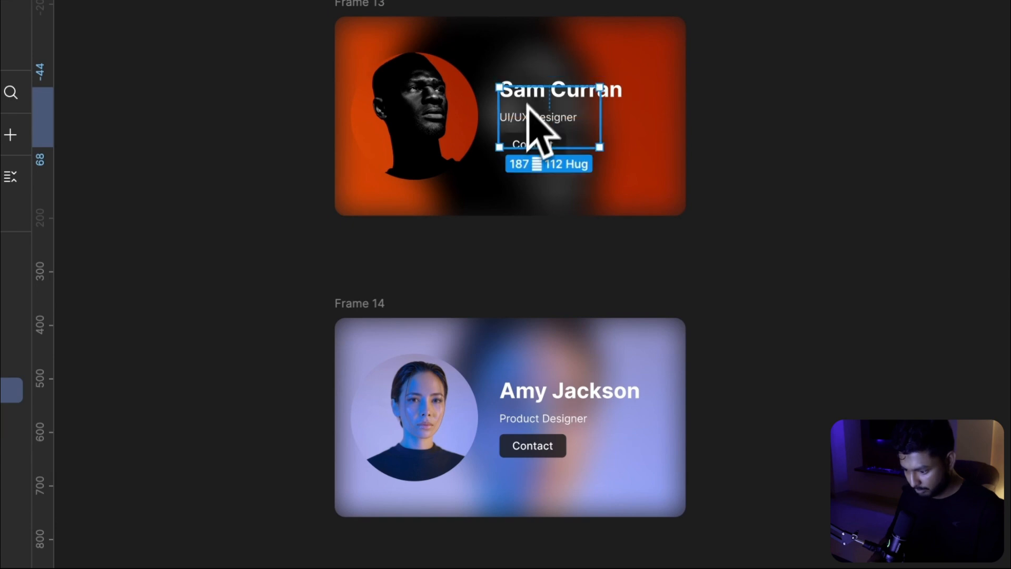
# Slide the third card's blurred background strip up to the next portrait
pyautogui.click(488, 335)
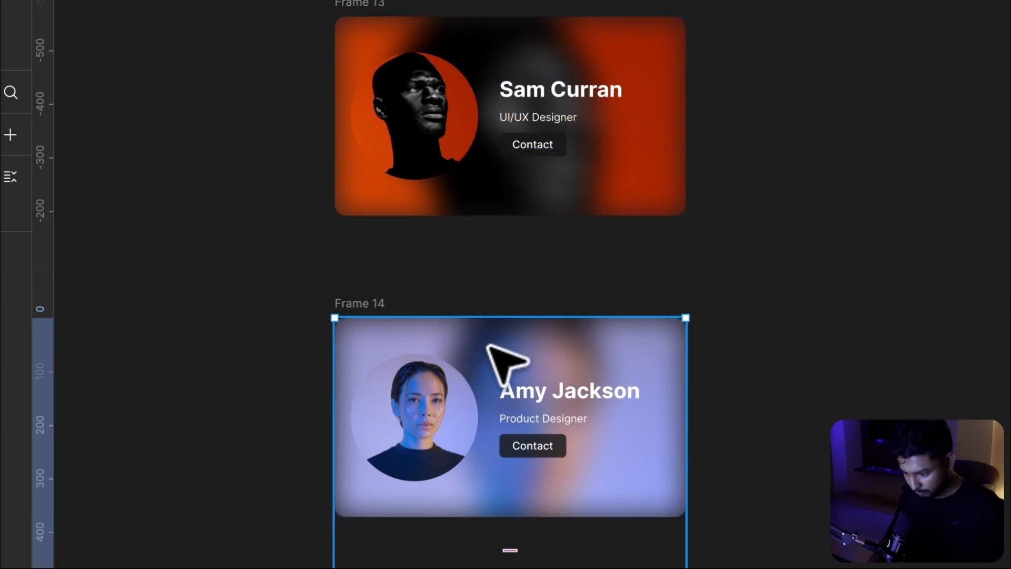
pyautogui.moveTo(490, 343); pyautogui.dragTo(481, 135)
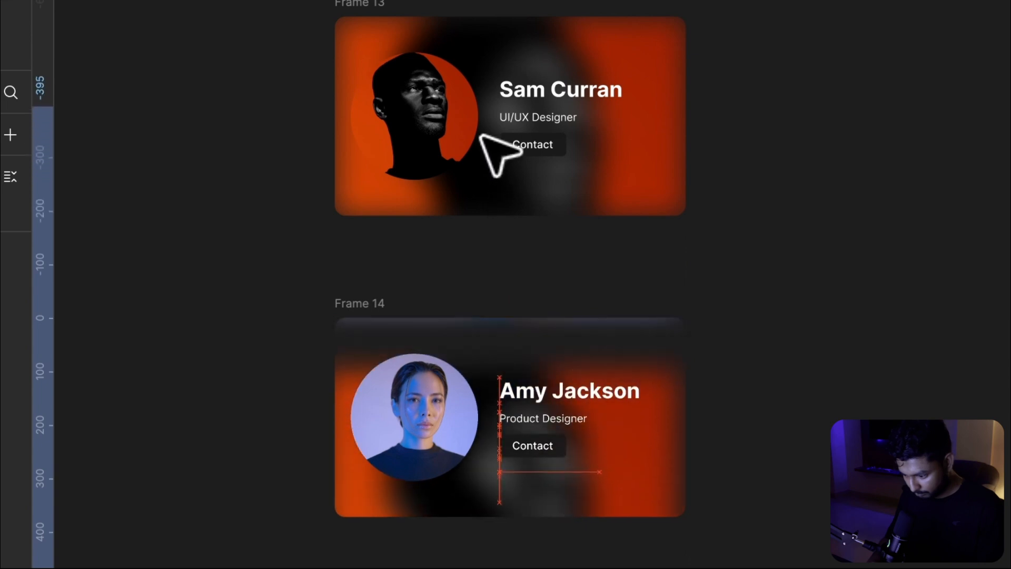
# Finish sliding the third card's blurred background strip up until the grey portrait fills the card
pyautogui.click(499, 353)
pyautogui.moveTo(497, 356); pyautogui.dragTo(502, 57)
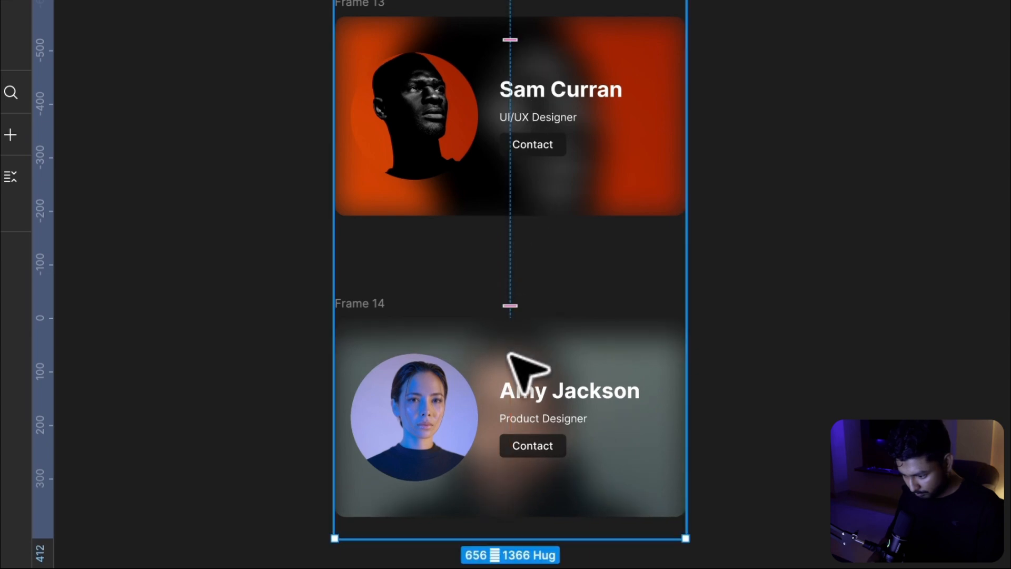
pyautogui.moveTo(509, 357); pyautogui.dragTo(510, 326)
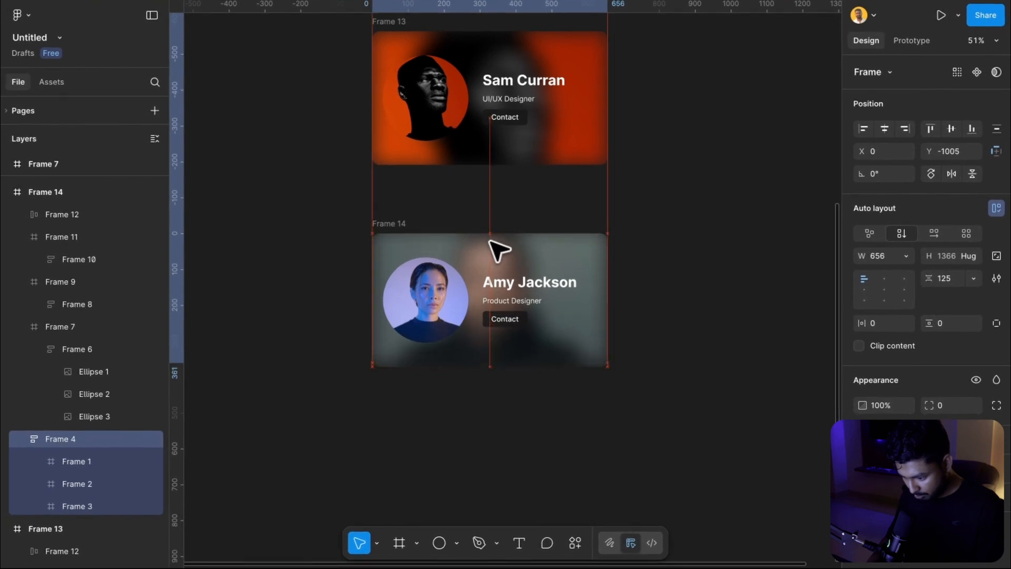
pyautogui.moveTo(491, 242); pyautogui.dragTo(491, 246)
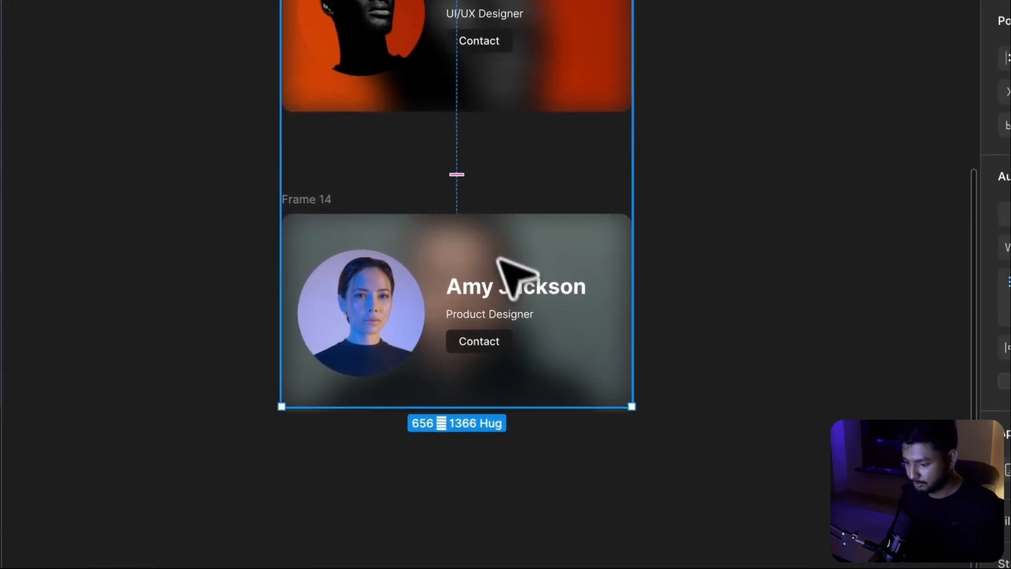
pyautogui.click(751, 256)
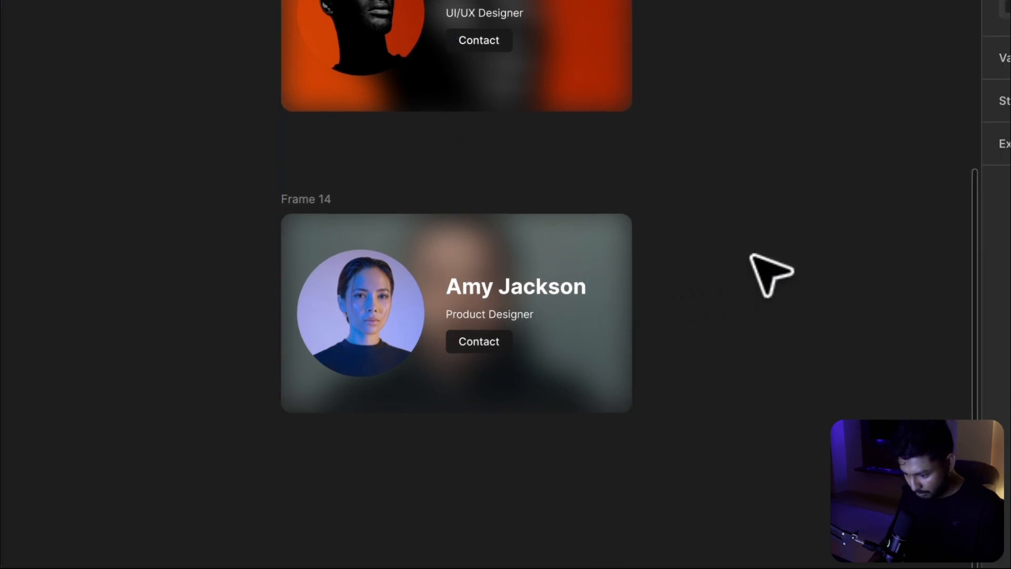
# Slide the third card's avatar image strip up so the hooded man's portrait shows in the circle
pyautogui.click(335, 333)
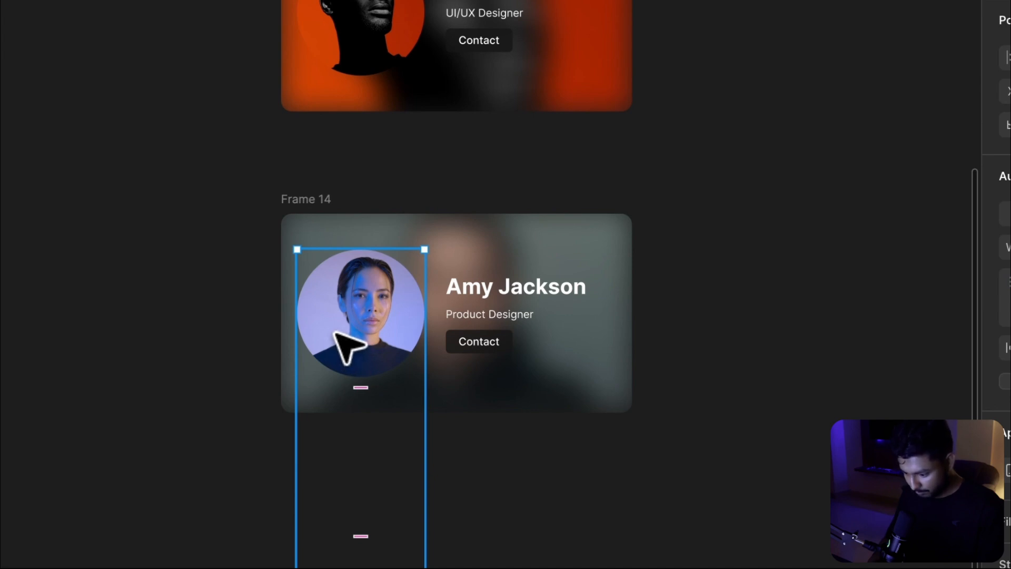
pyautogui.moveTo(334, 331); pyautogui.dragTo(335, 161)
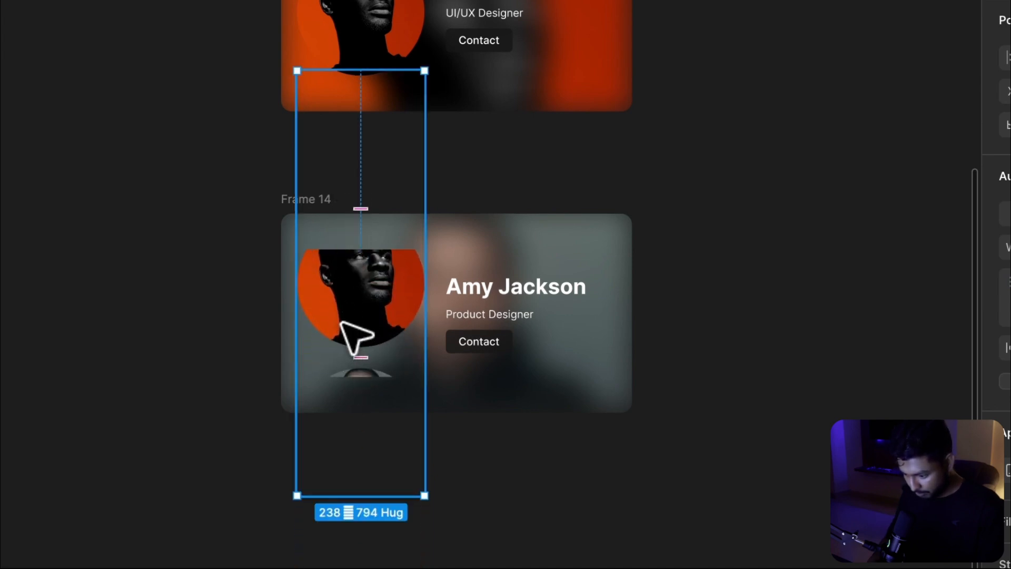
pyautogui.moveTo(341, 322); pyautogui.dragTo(341, 204)
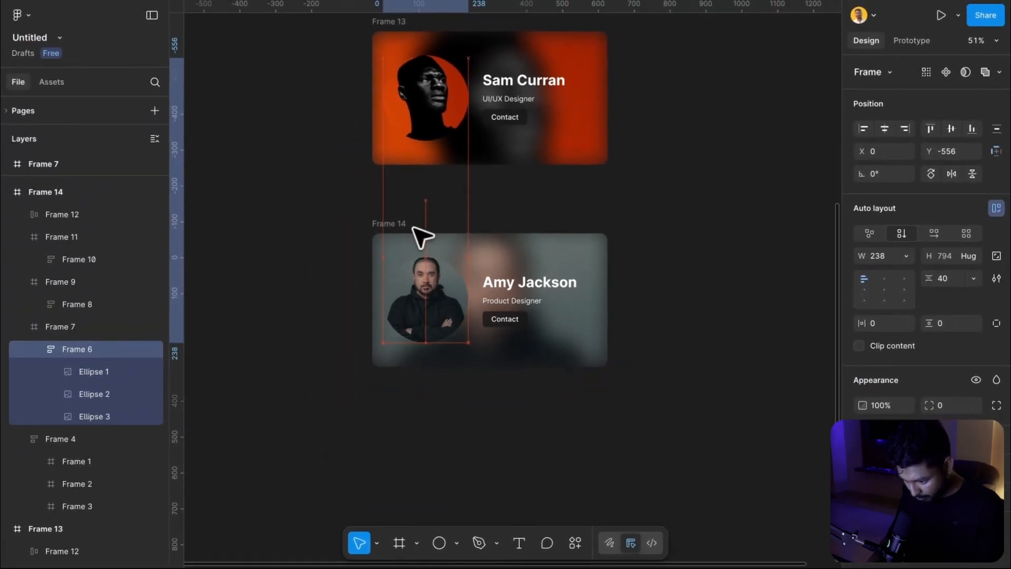
pyautogui.moveTo(413, 228); pyautogui.dragTo(421, 231)
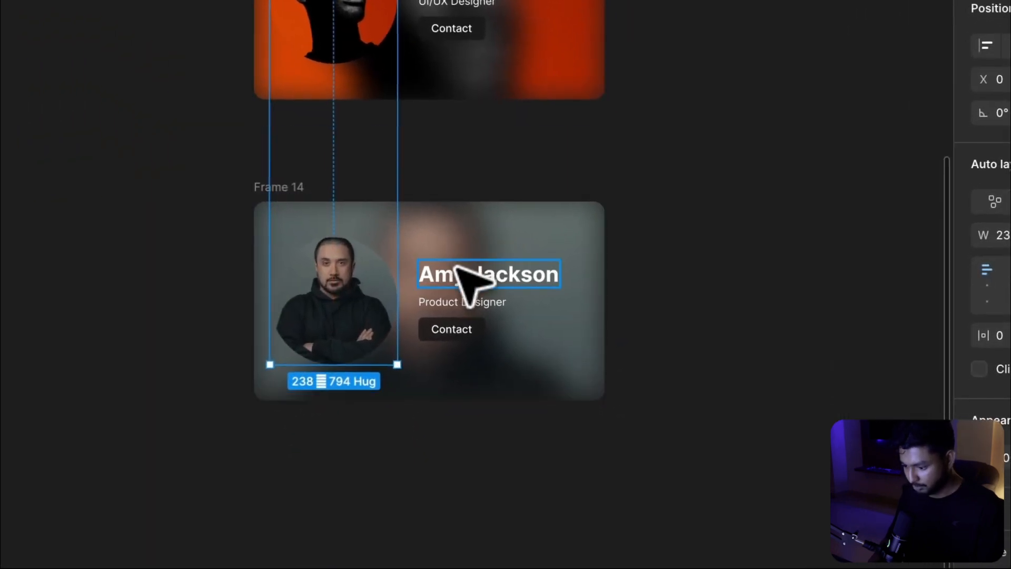
# Slide the third card's name and job title lists up to show Peter Philip and Frontend Developer
pyautogui.click(508, 280)
pyautogui.doubleClick(456, 271)
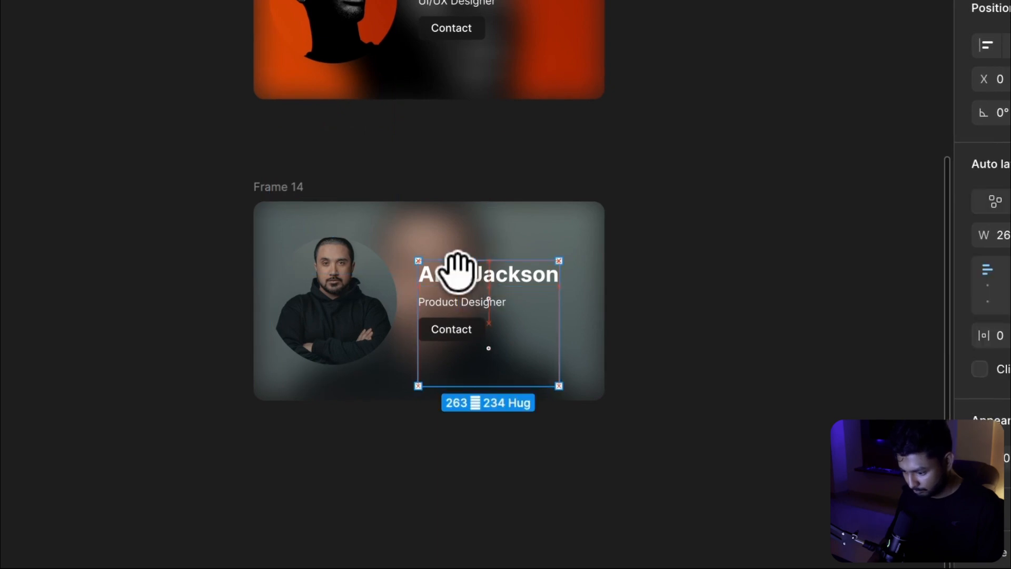
pyautogui.moveTo(456, 270); pyautogui.dragTo(451, 169)
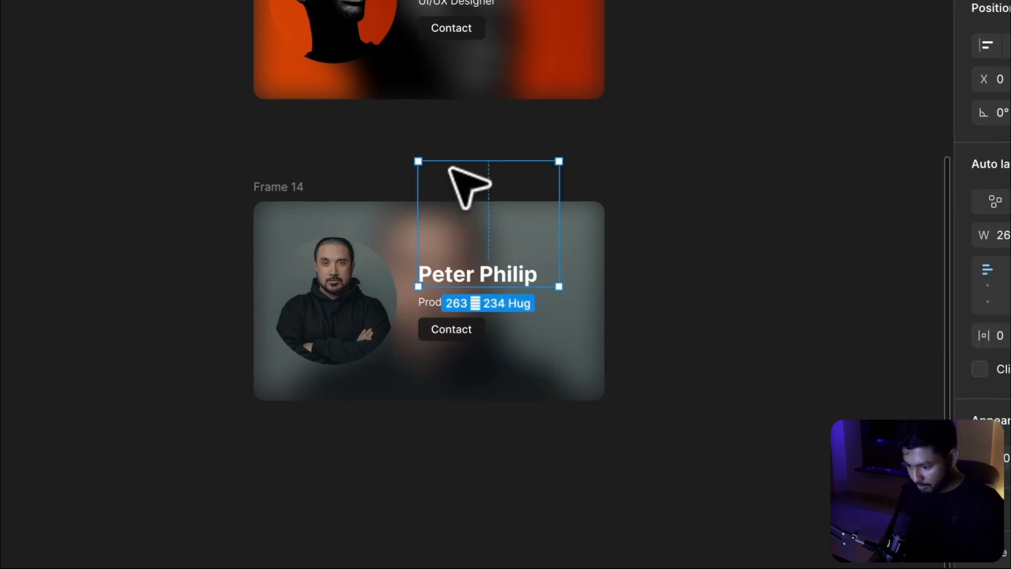
pyautogui.click(429, 304)
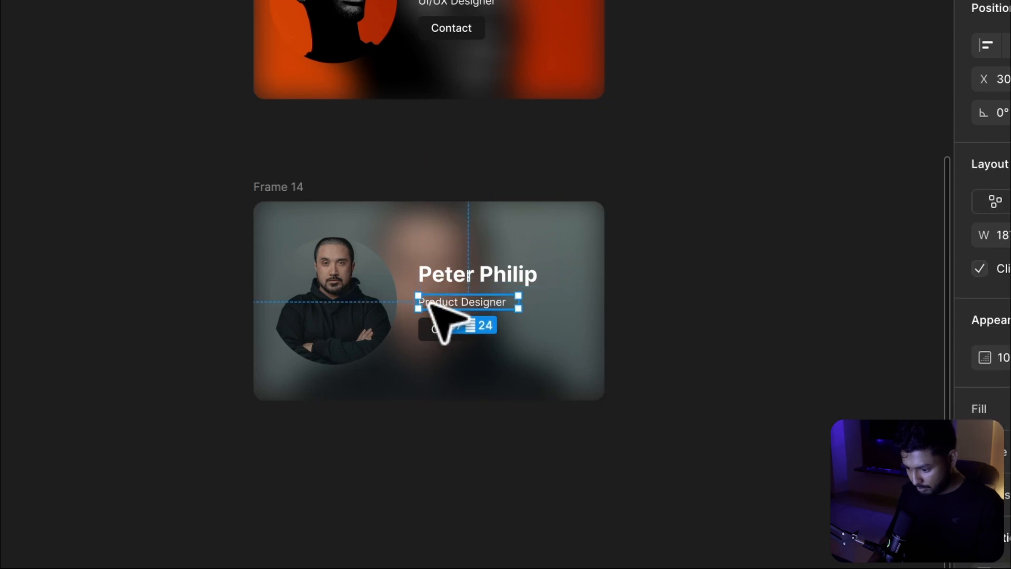
pyautogui.hotkey('shift', 'a')
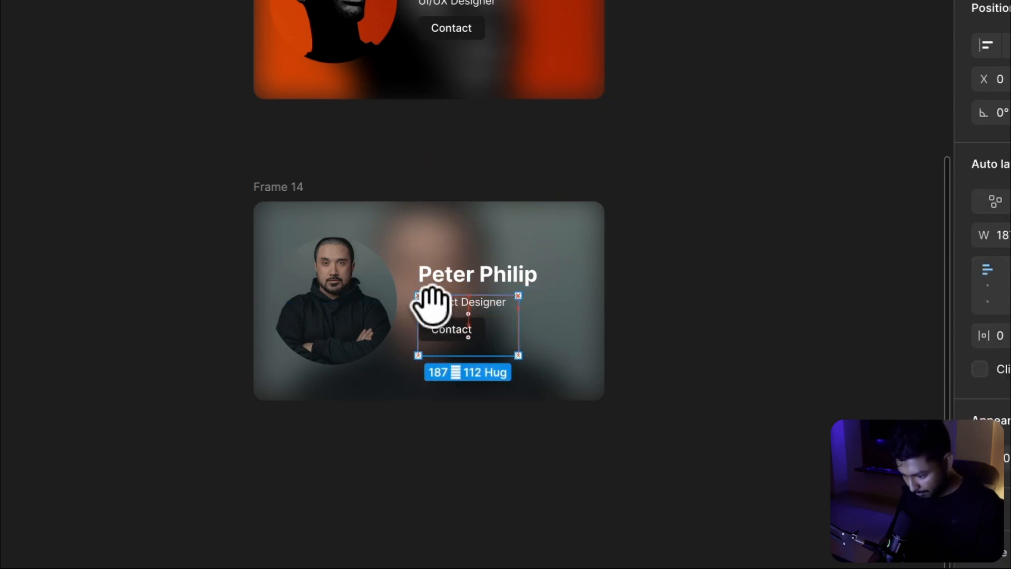
pyautogui.moveTo(430, 305); pyautogui.dragTo(440, 266)
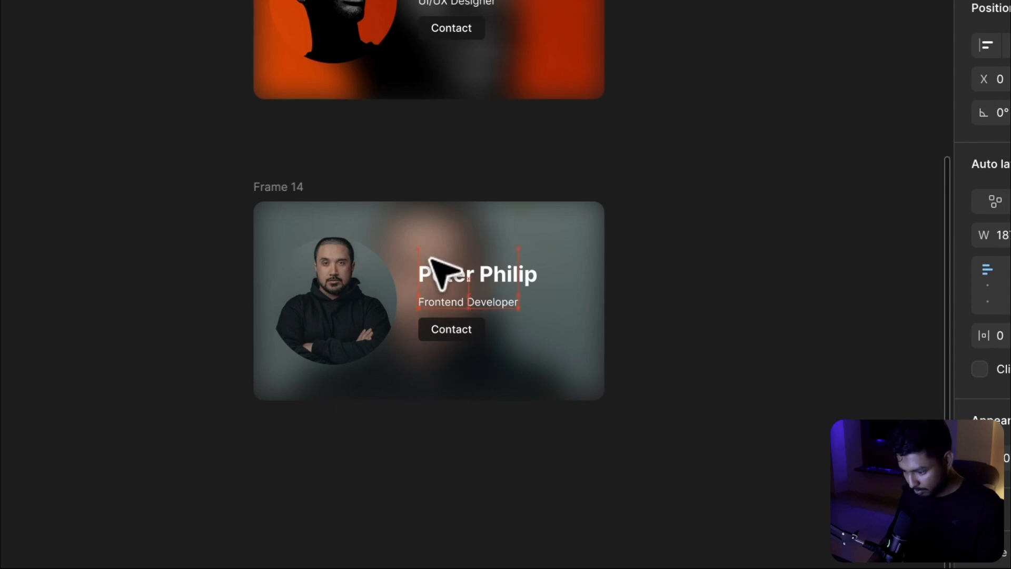
pyautogui.moveTo(453, 258); pyautogui.dragTo(463, 266)
pyautogui.click(693, 251)
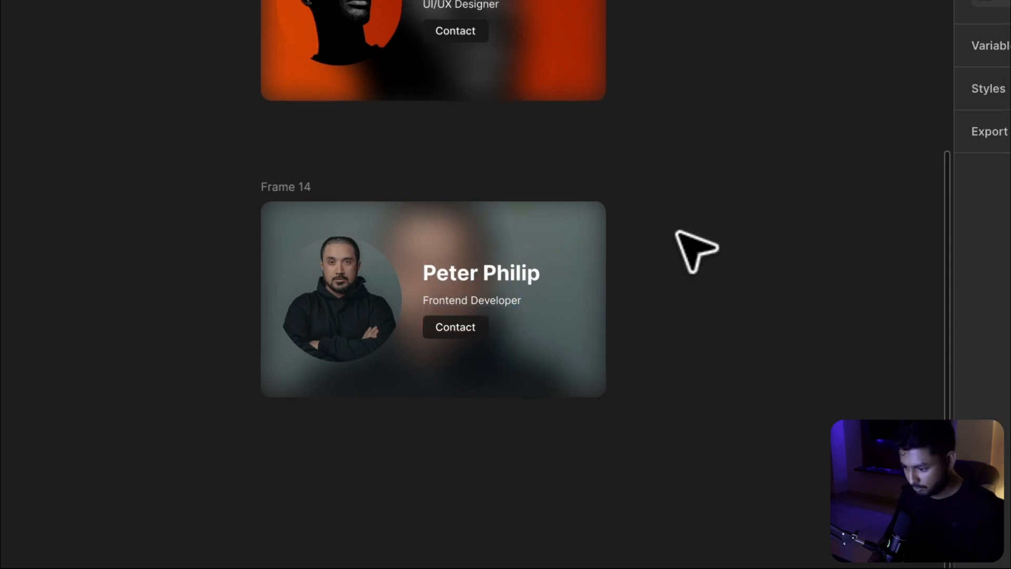
# In prototype mode, connect the first card, Frame 5, to Frame 13 with a Navigate to interaction
pyautogui.scroll(-2, 695, 251)
pyautogui.scroll(4, 677, 232)
pyautogui.hscroll(3, 678, 232)
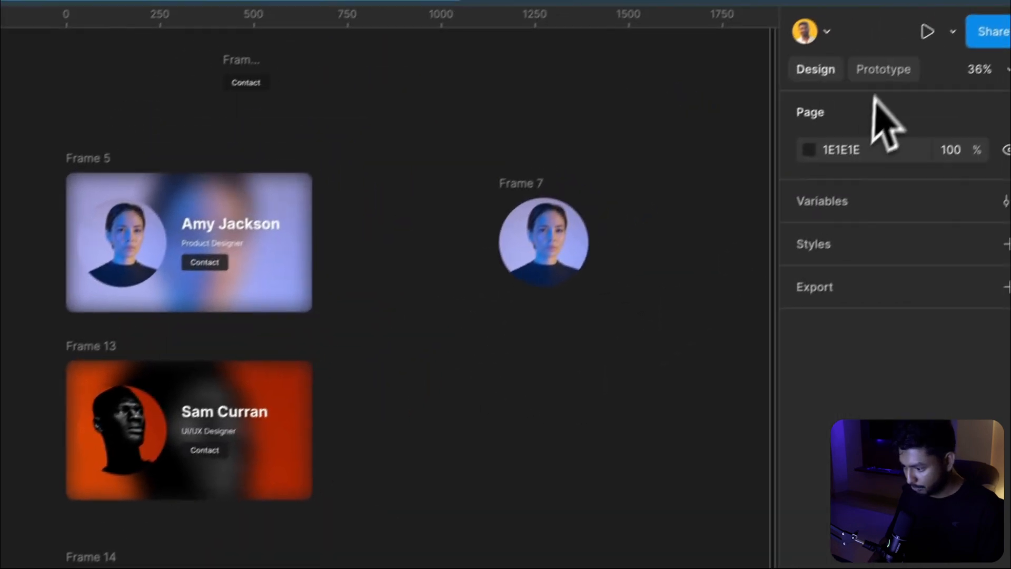
pyautogui.click(864, 88)
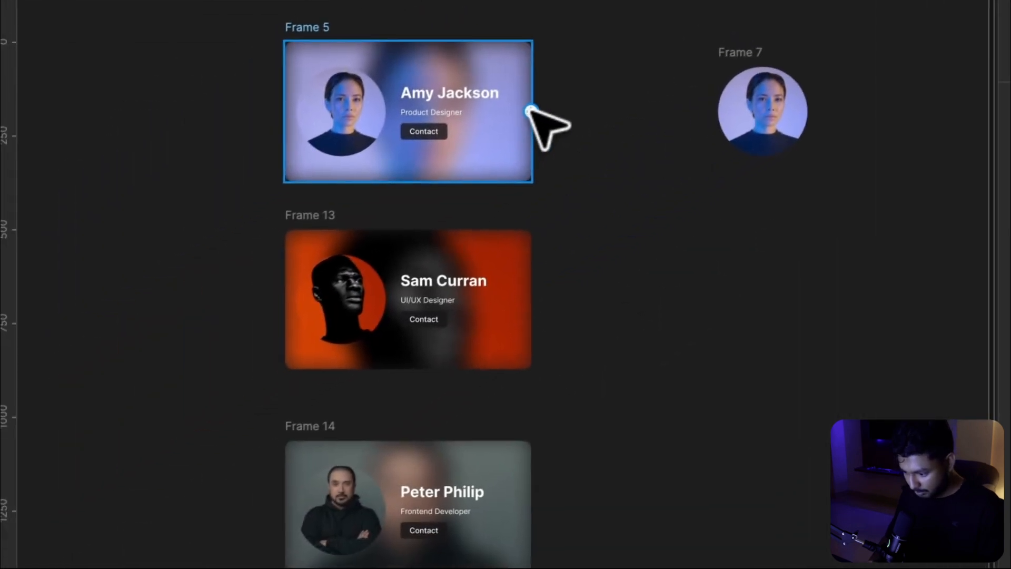
pyautogui.moveTo(291, 261); pyautogui.dragTo(290, 341)
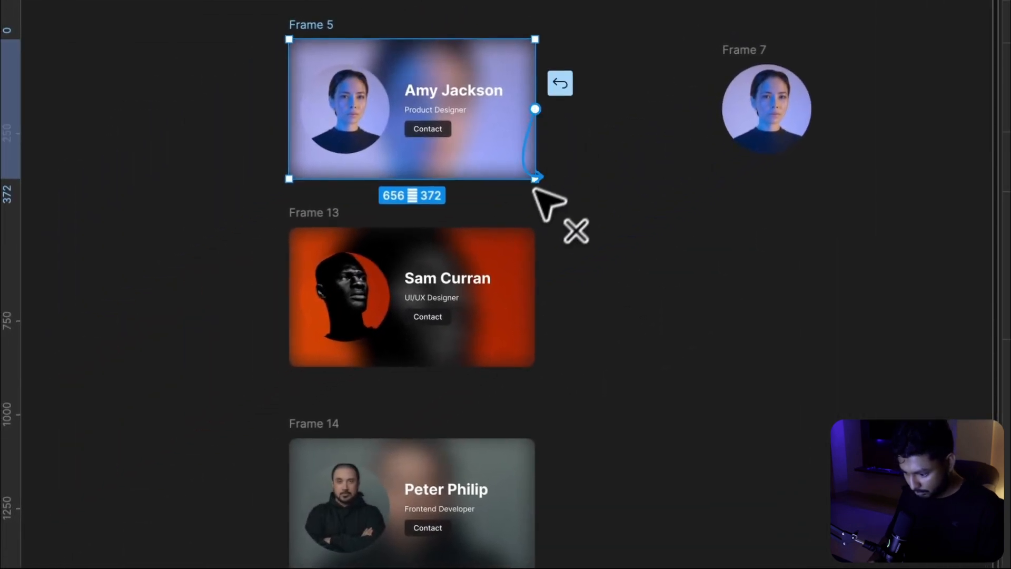
pyautogui.moveTo(533, 190); pyautogui.dragTo(461, 258)
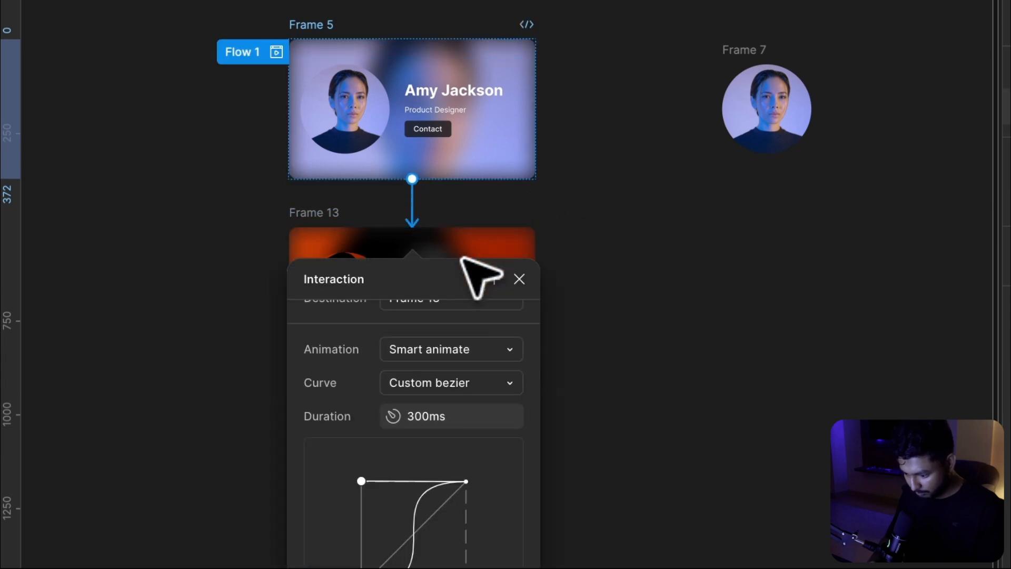
# Change the Frame 5 interaction's trigger to On drag, keeping Smart animate with Custom bezier at 300ms
pyautogui.scroll(3, 437, 379)
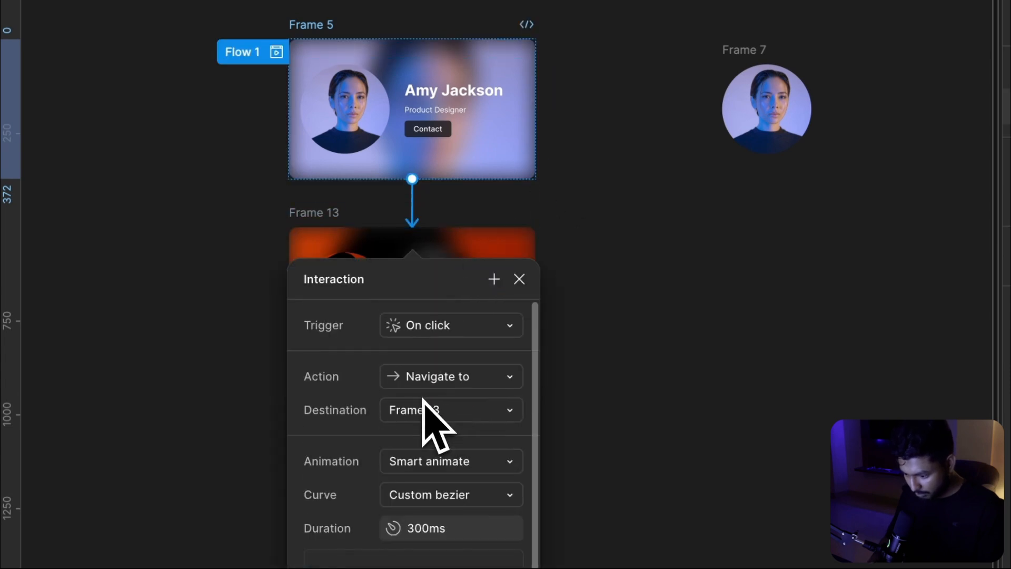
pyautogui.click(436, 330)
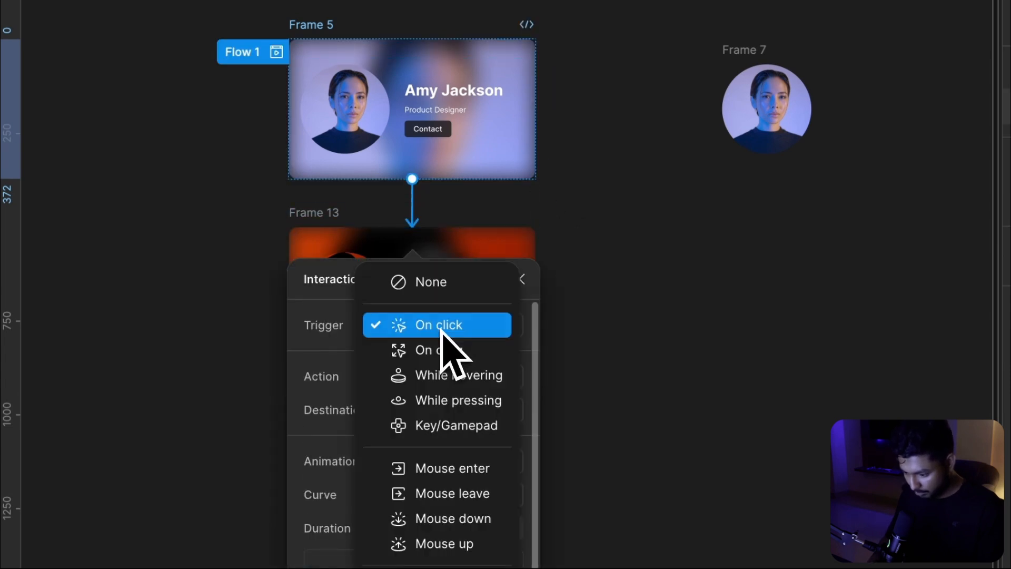
pyautogui.click(441, 350)
pyautogui.scroll(-2, 441, 348)
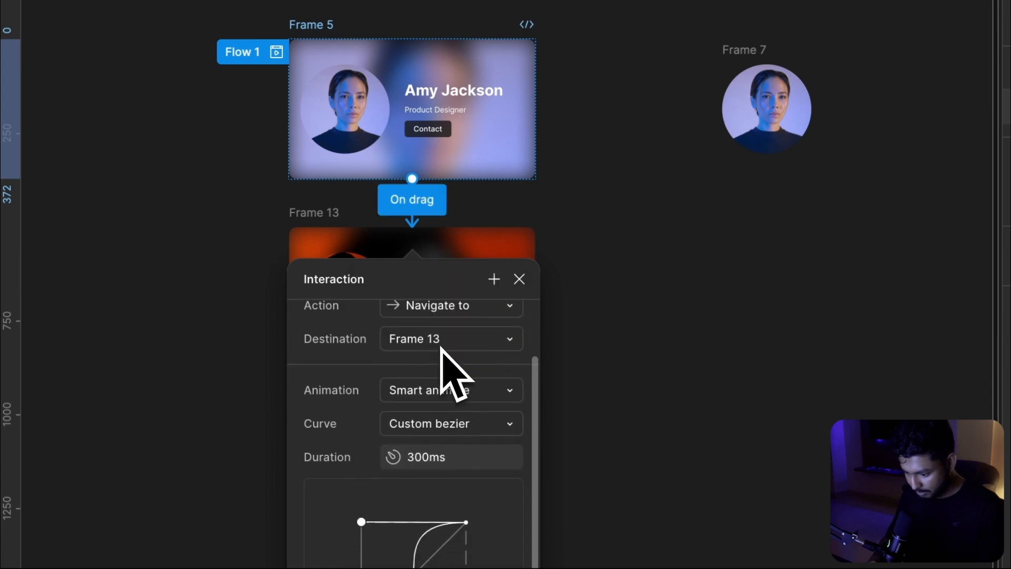
pyautogui.scroll(1, 441, 348)
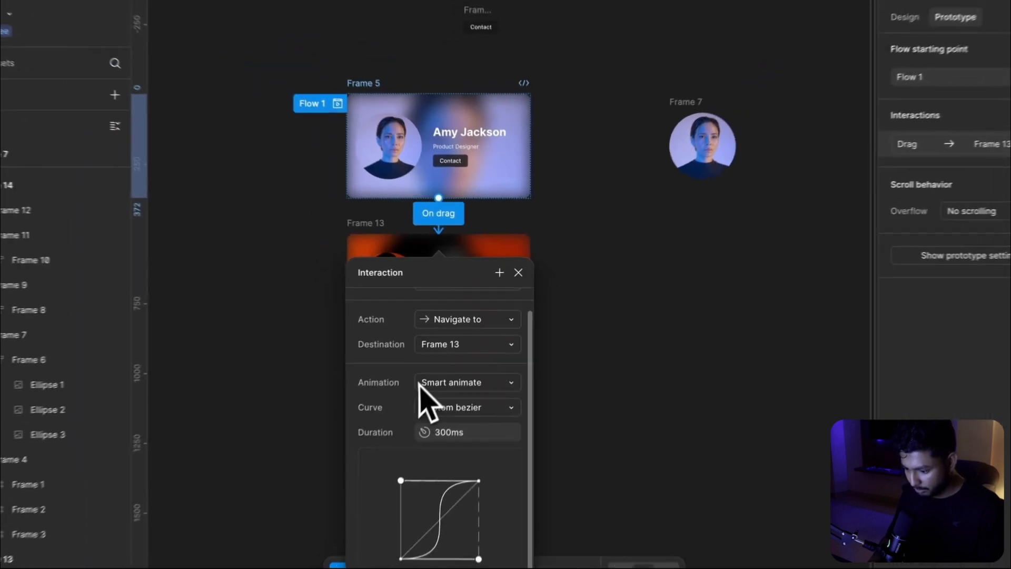
pyautogui.scroll(-1, 471, 392)
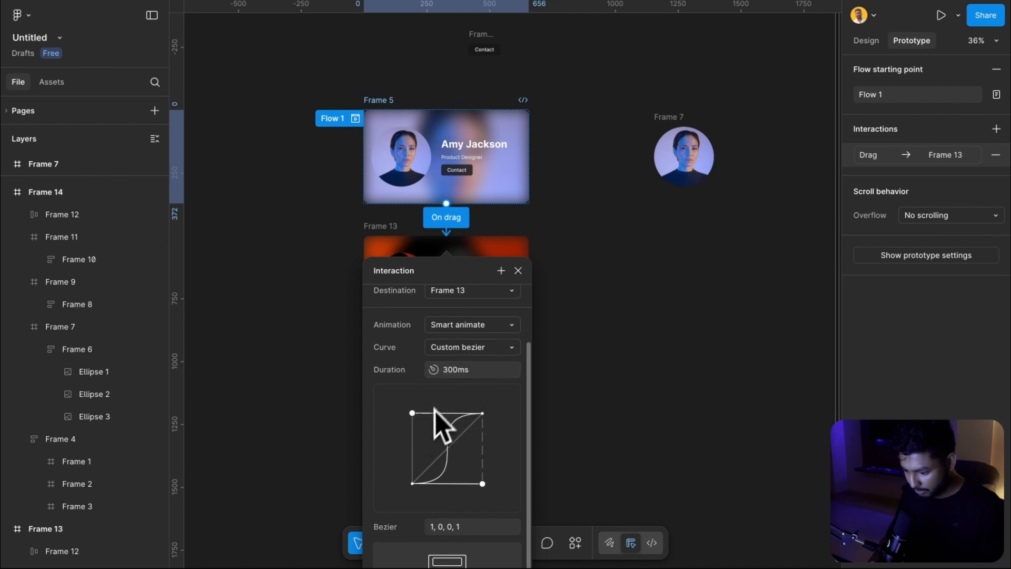
pyautogui.scroll(-1, 439, 441)
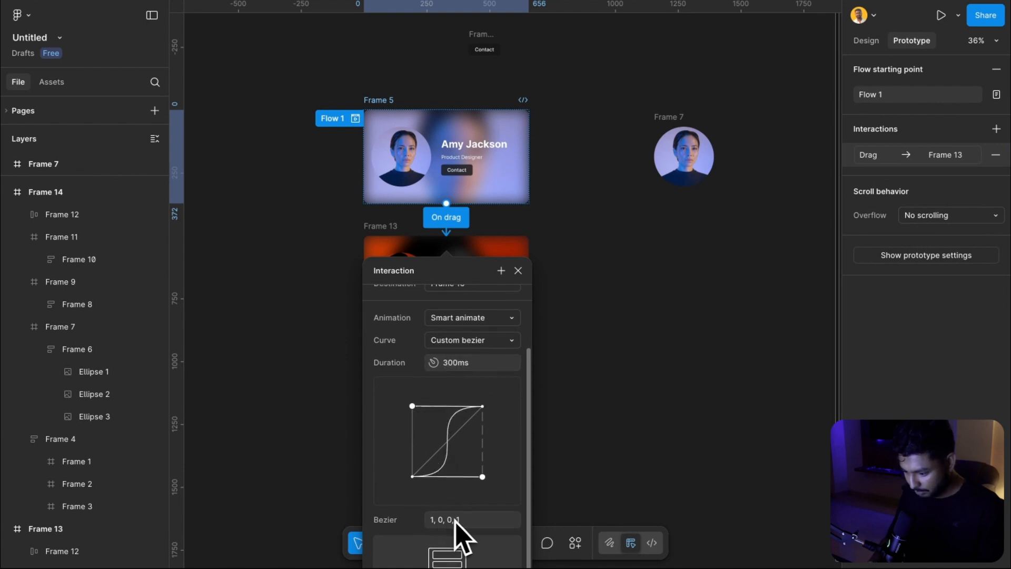
pyautogui.click(518, 270)
# Connect Frame 13 to Frame 14 with an On drag trigger navigating to Frame 14
pyautogui.click(528, 282)
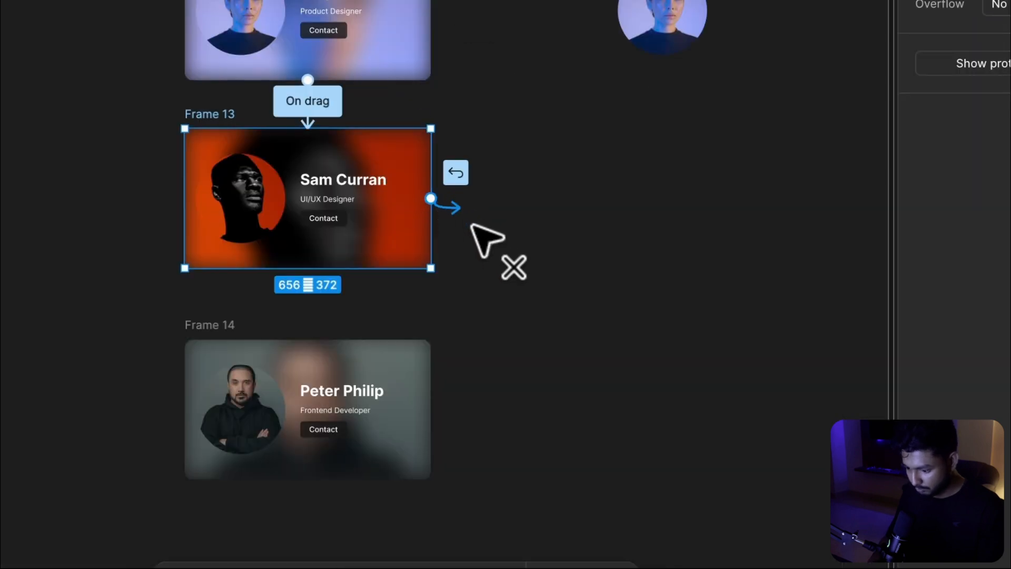
pyautogui.moveTo(471, 224); pyautogui.dragTo(339, 353)
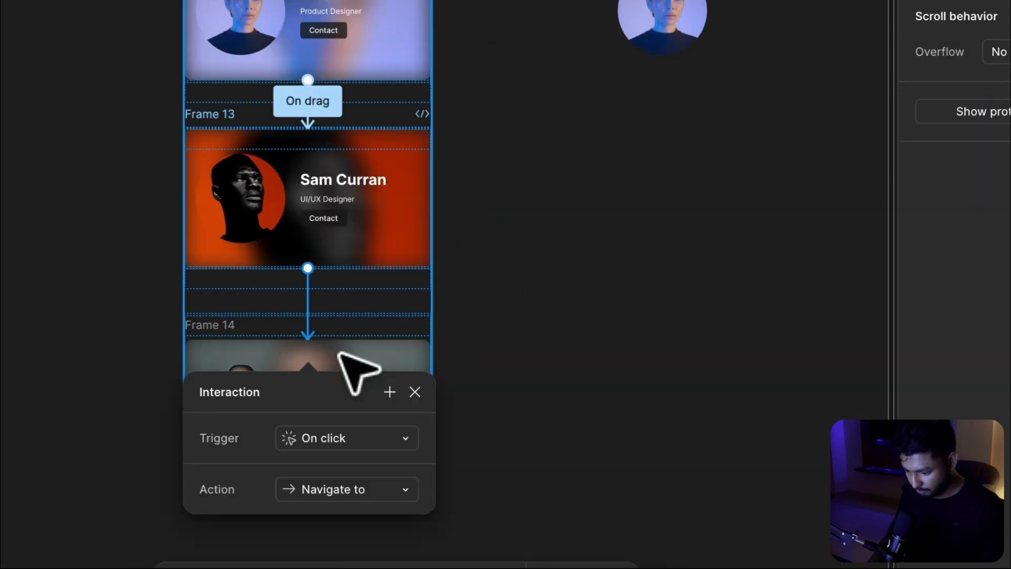
pyautogui.scroll(3, 323, 472)
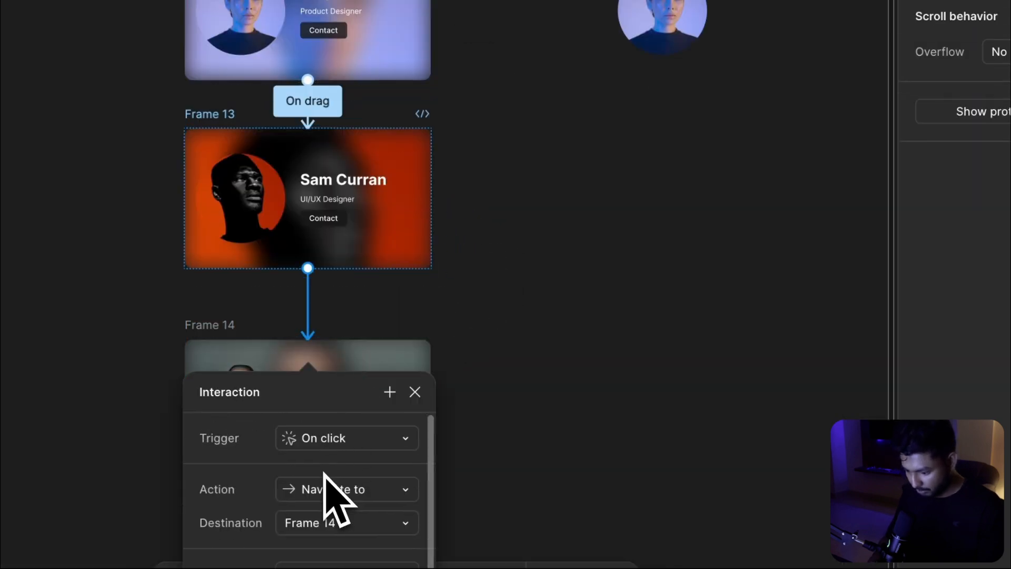
pyautogui.click(343, 441)
pyautogui.click(364, 461)
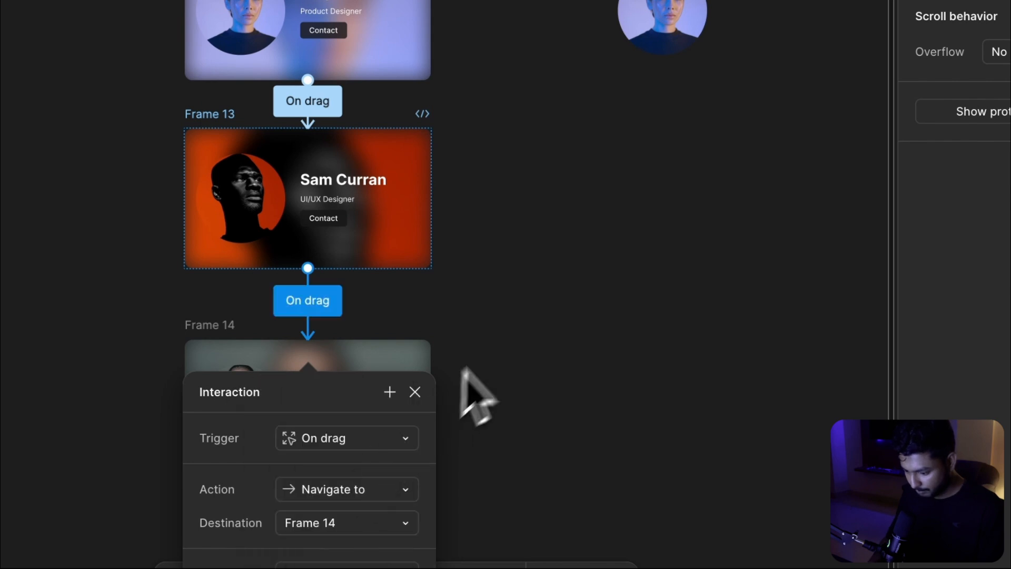
pyautogui.scroll(-10, 500, 342)
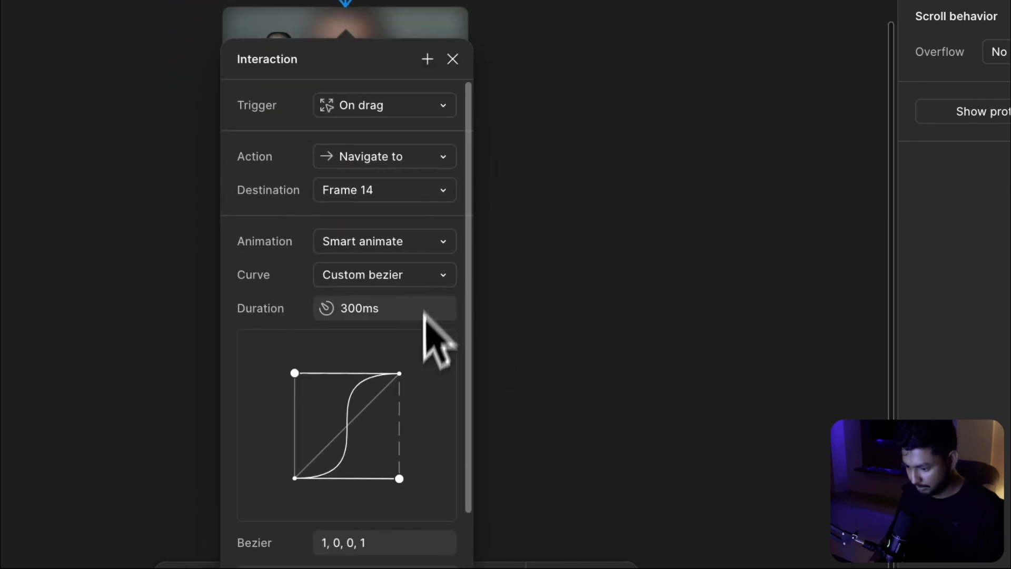
pyautogui.click(560, 346)
# Present Flow 1 and swipe up through the cards to test the carousel
pyautogui.scroll(5, 560, 346)
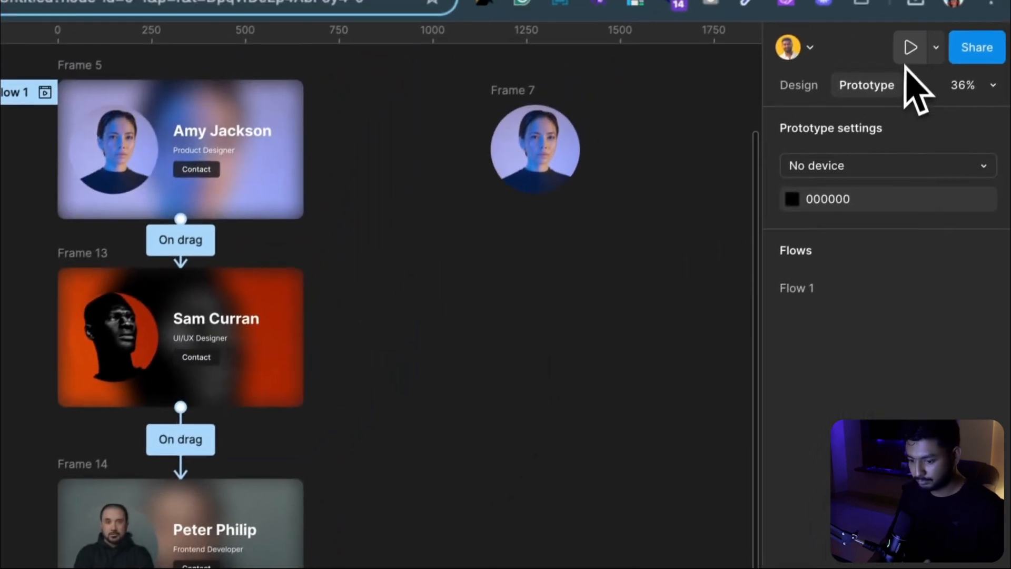
pyautogui.click(908, 45)
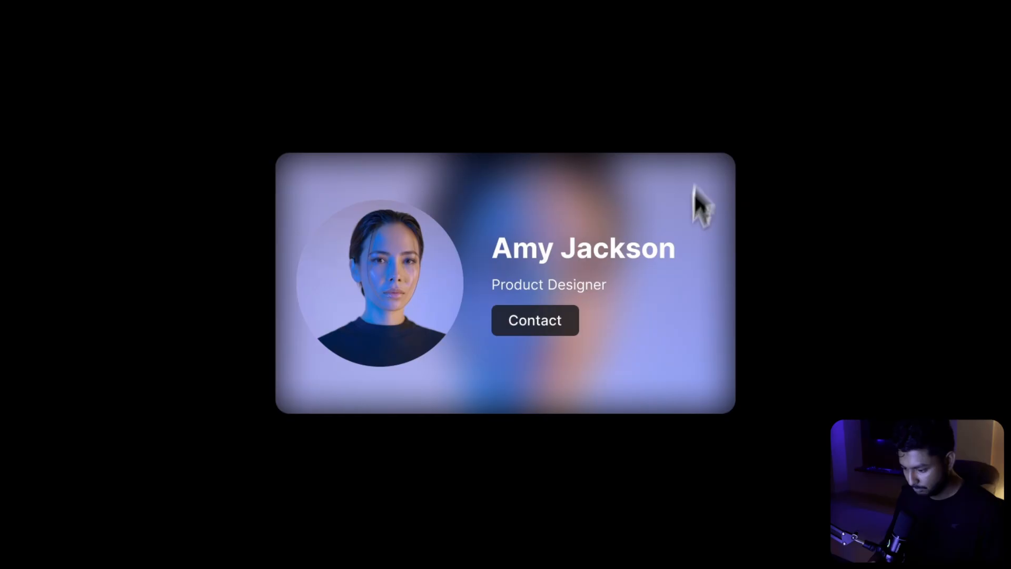
pyautogui.moveTo(659, 314); pyautogui.dragTo(658, 217)
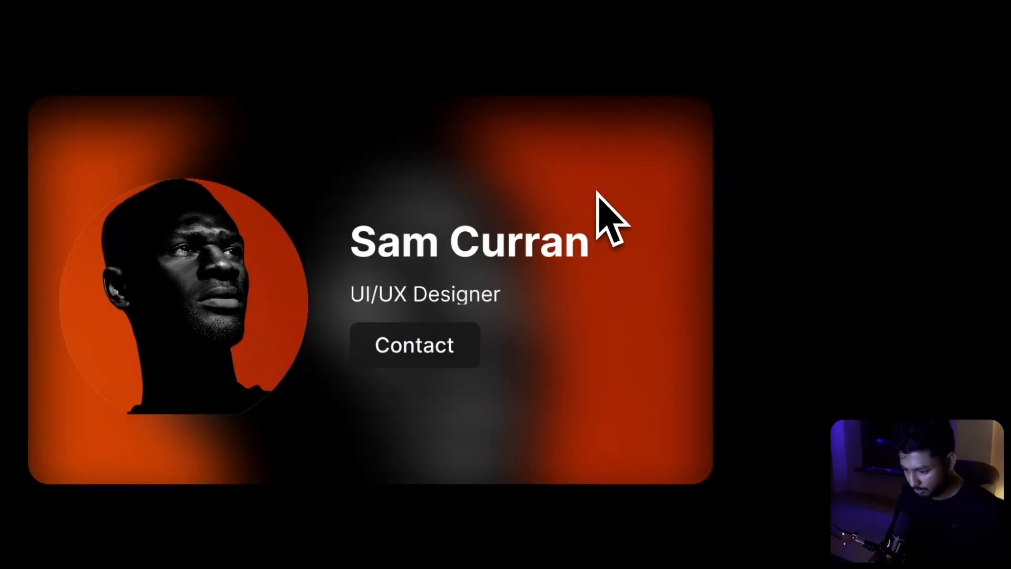
pyautogui.moveTo(560, 331); pyautogui.dragTo(567, 184)
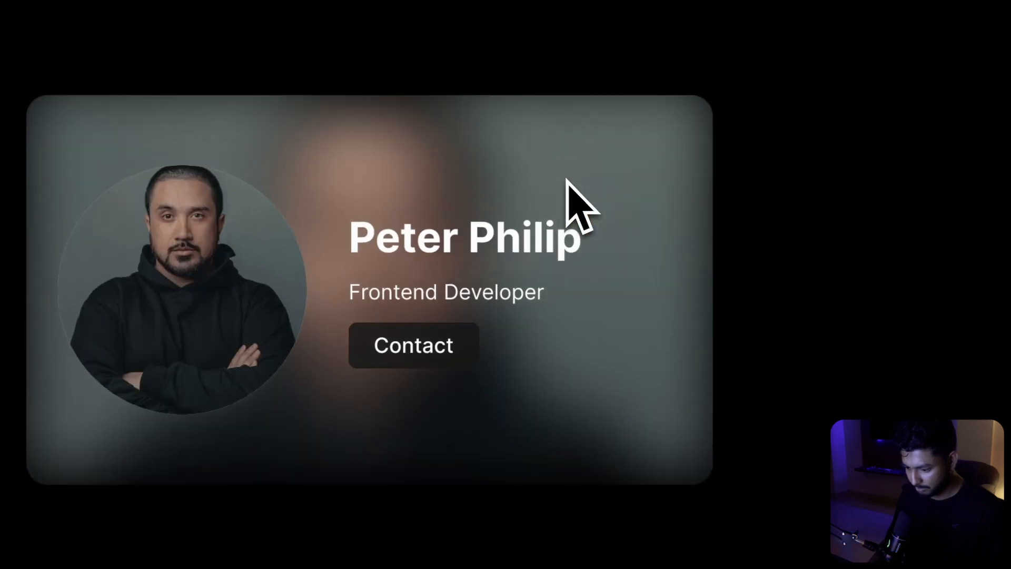